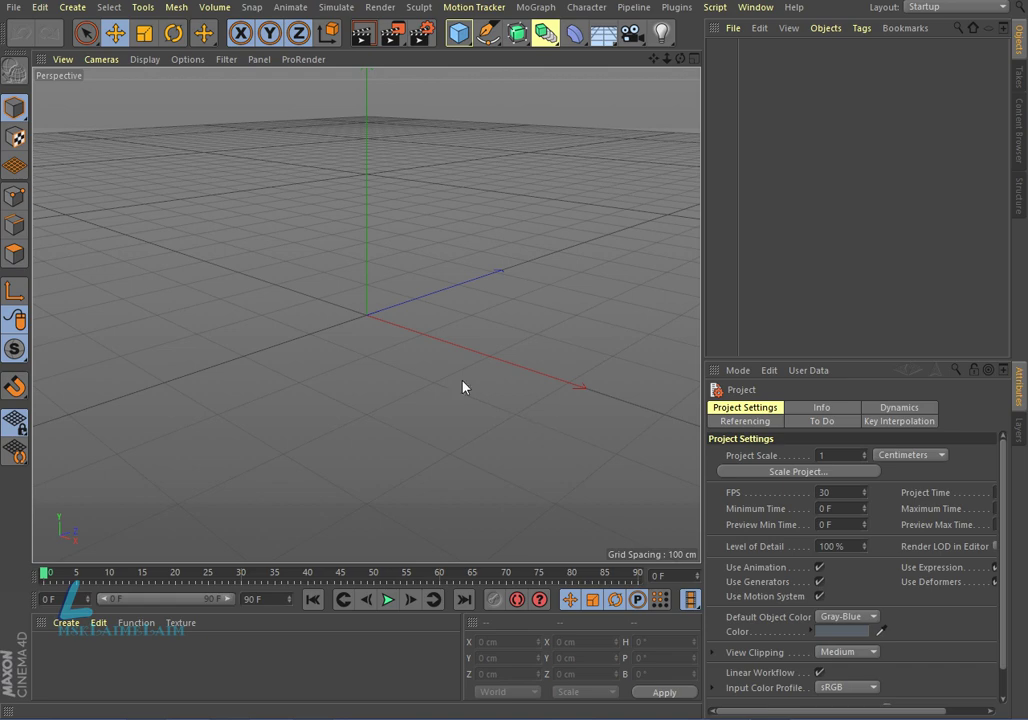
# Add a MoSpline object from the MoGraph menu (default Length 200 cm, Steps 100)
pyautogui.click(536, 7)
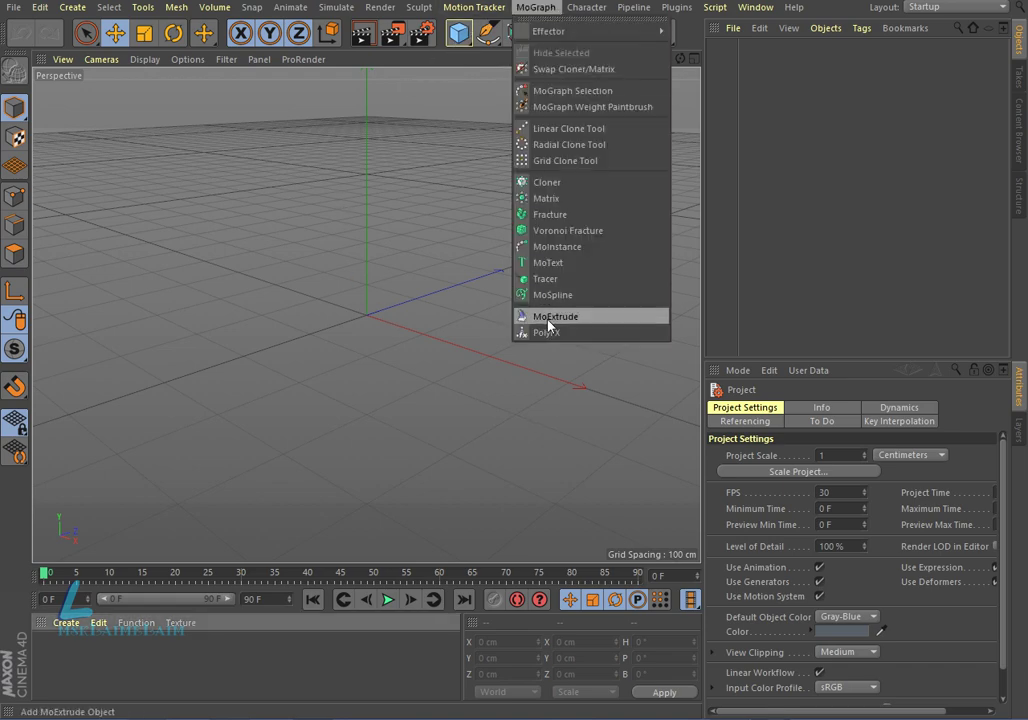
pyautogui.click(580, 295)
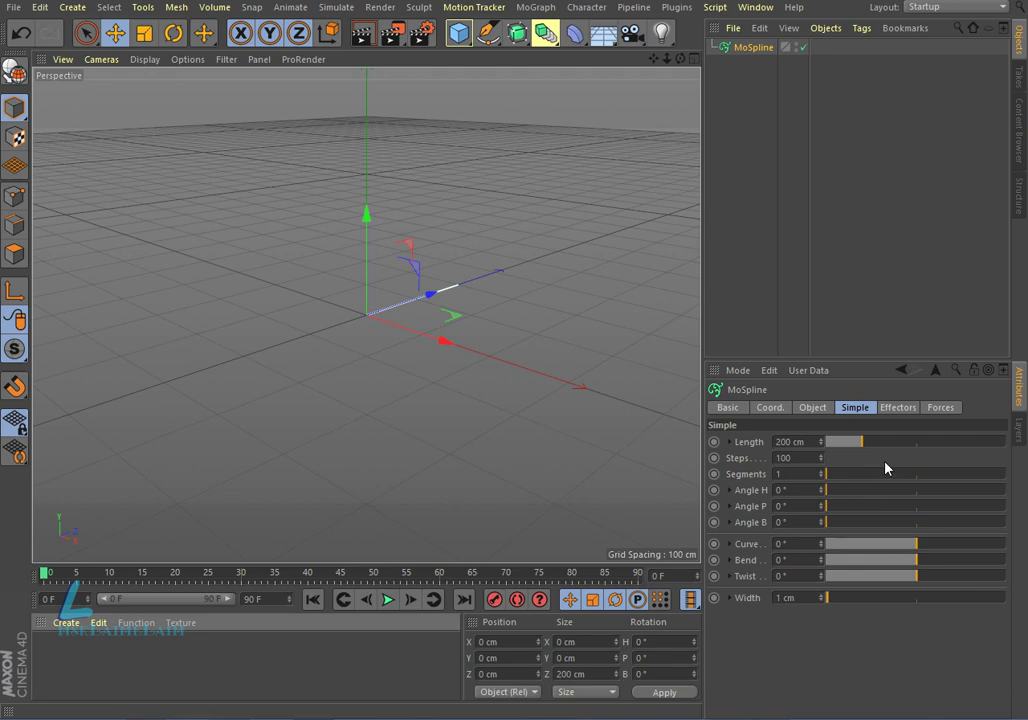
# Give the MoSpline Length 462, 60 segments, 184° heading, Twist 158° and Width 44.47 cm
pyautogui.moveTo(903, 447); pyautogui.dragTo(908, 447)
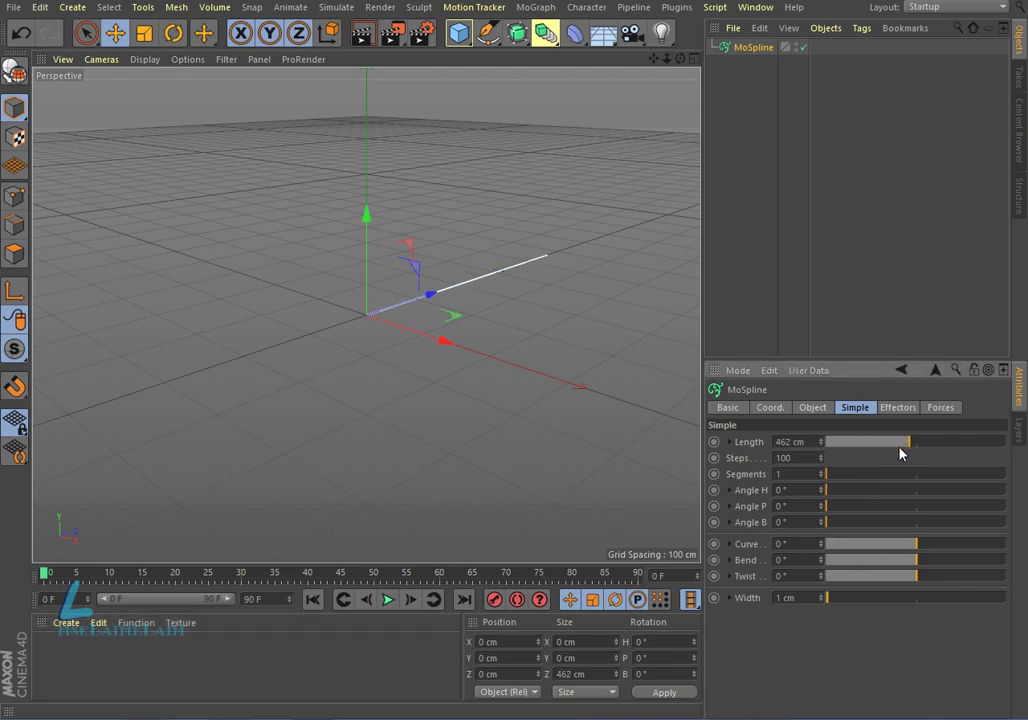
pyautogui.moveTo(854, 482); pyautogui.dragTo(900, 482)
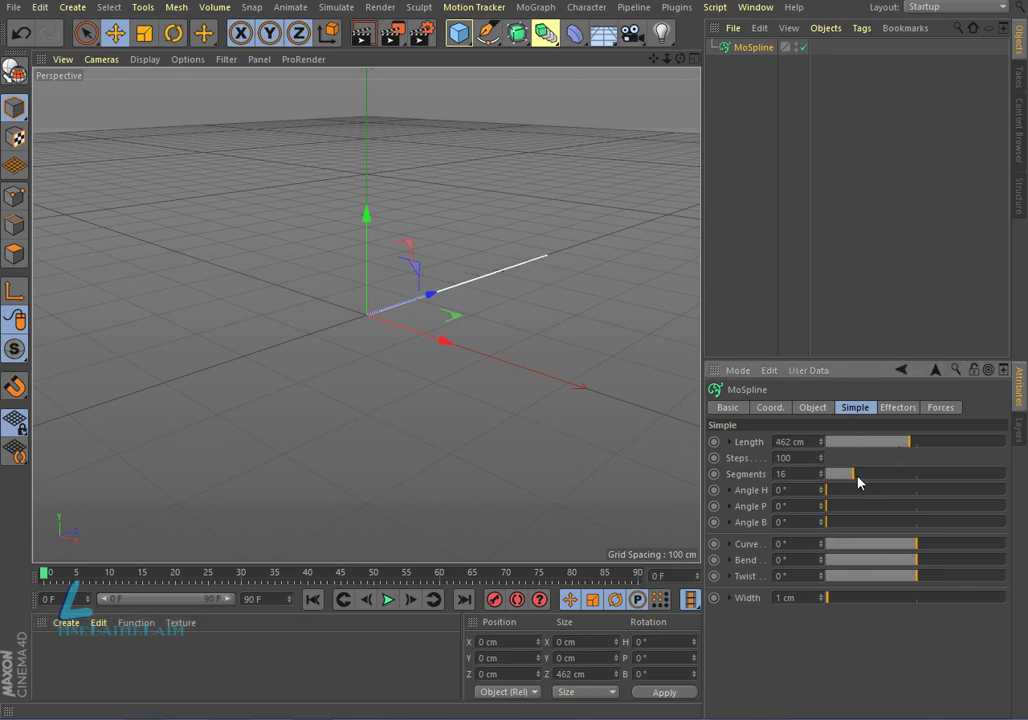
pyautogui.click(935, 476)
pyautogui.moveTo(852, 495)
pyautogui.mouseDown()
pyautogui.moveTo(922, 501)
pyautogui.moveTo(828, 508)
pyautogui.moveTo(902, 530)
pyautogui.moveTo(1003, 530)
pyautogui.moveTo(900, 552)
pyautogui.moveTo(987, 551)
pyautogui.moveTo(990, 591)
pyautogui.mouseUp()
pyautogui.click(858, 530)
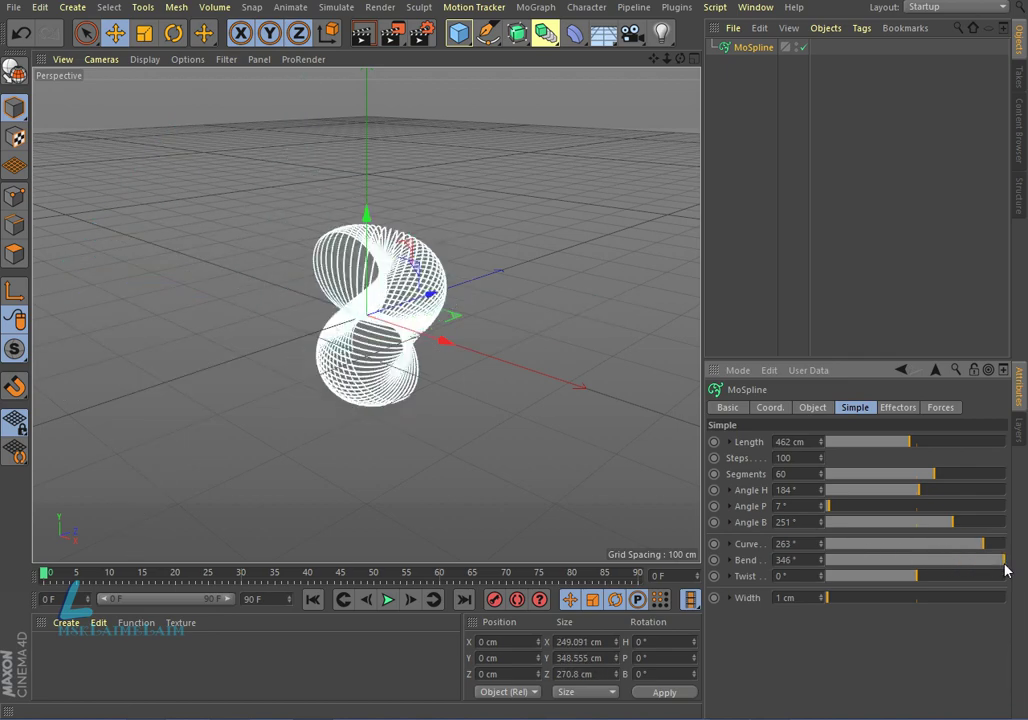
pyautogui.click(957, 577)
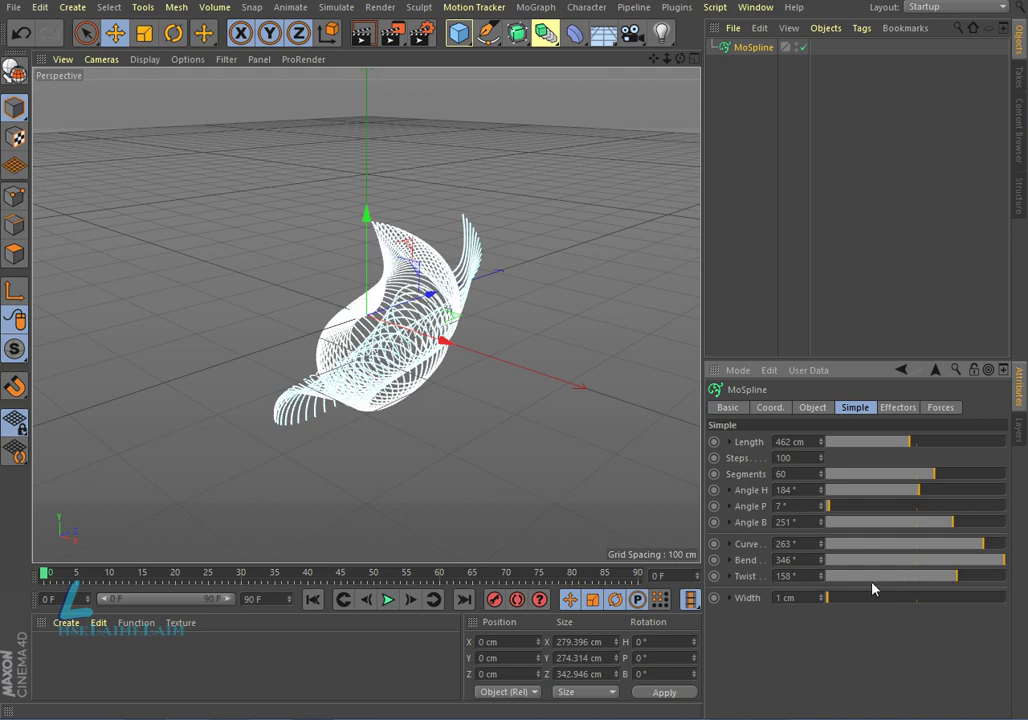
pyautogui.moveTo(843, 598); pyautogui.dragTo(907, 600)
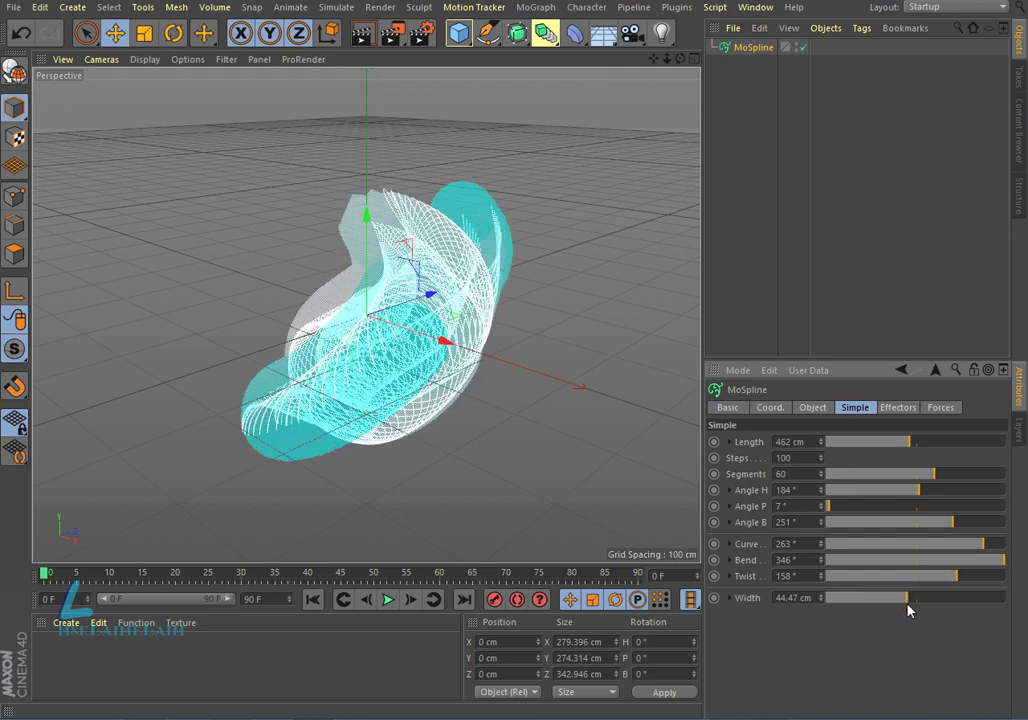
# Render the view, then create a new Hair Material and open it for editing
pyautogui.click(363, 33)
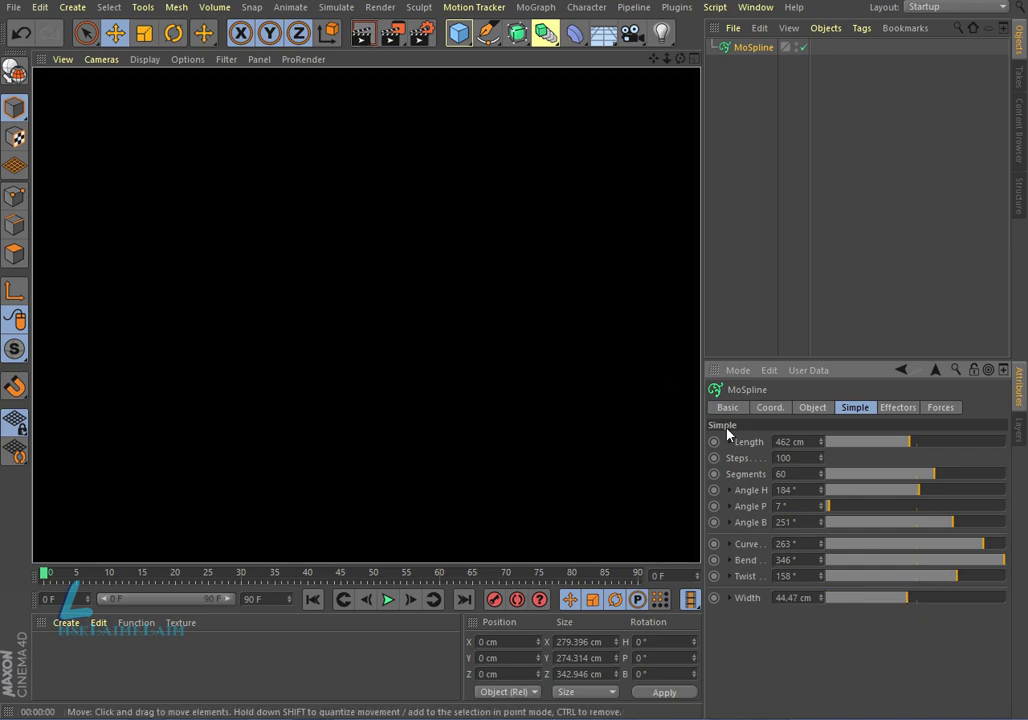
pyautogui.click(67, 623)
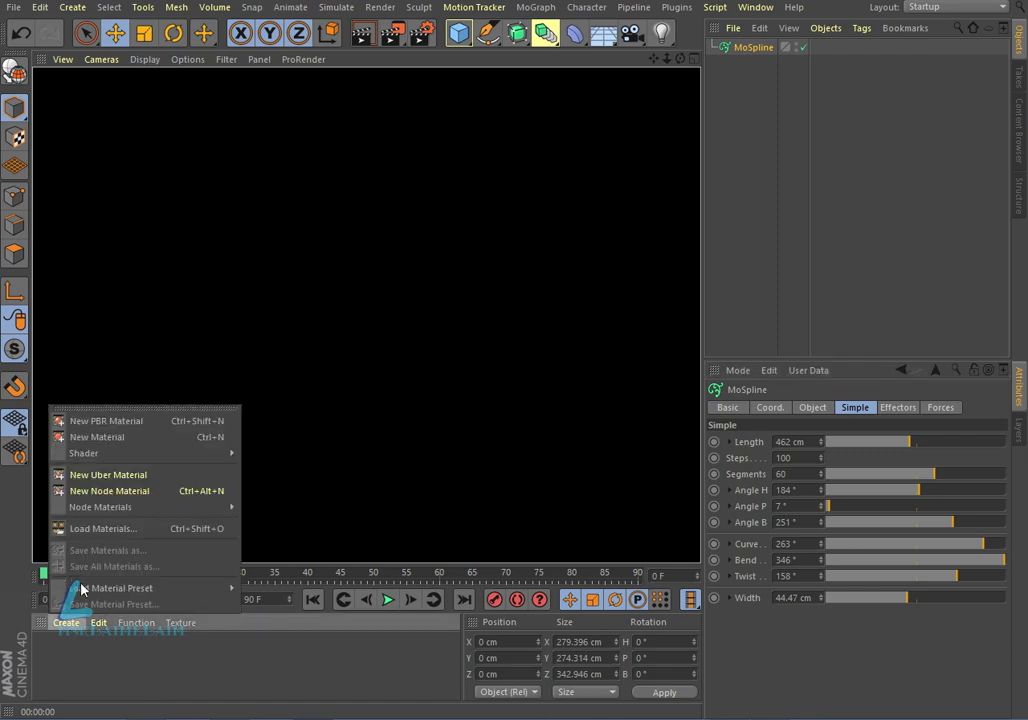
pyautogui.moveTo(84, 453)
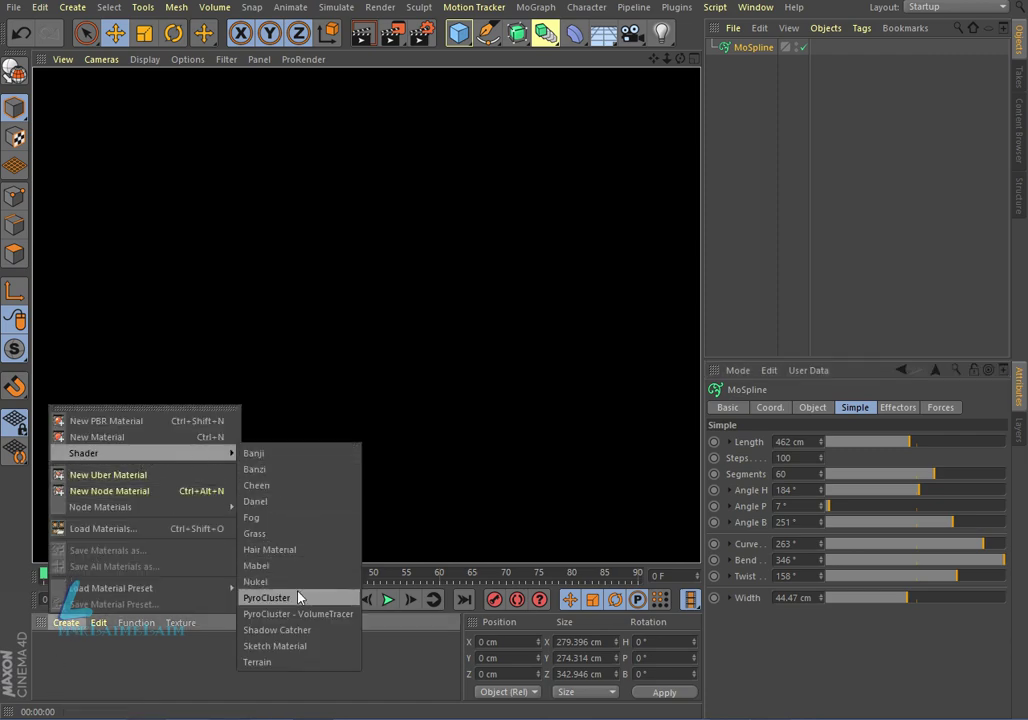
pyautogui.click(305, 549)
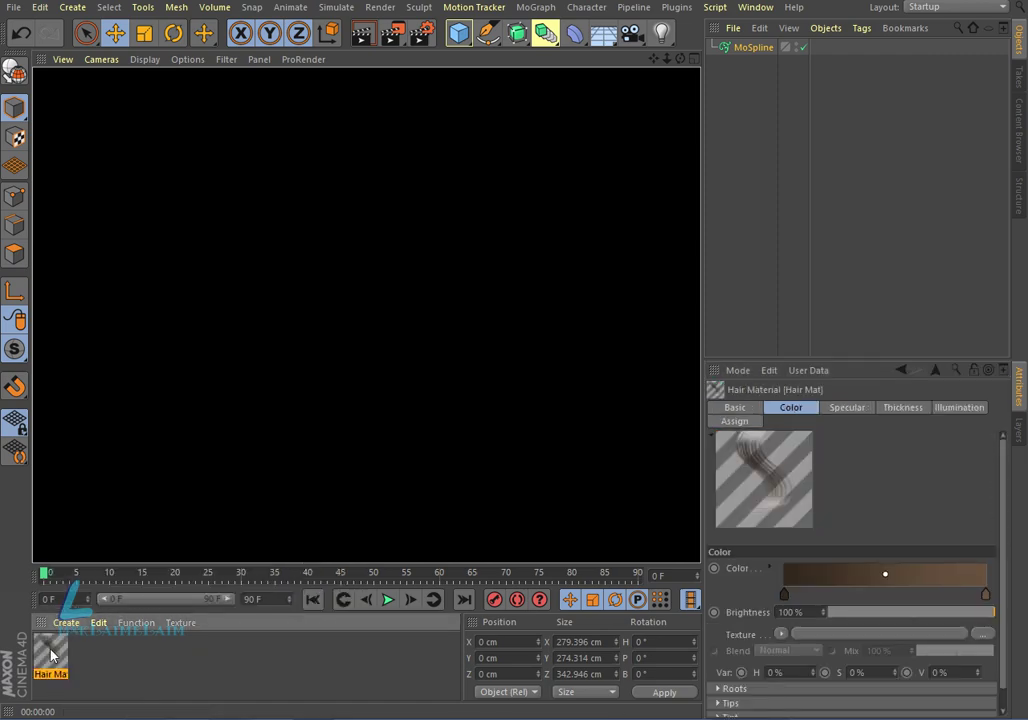
pyautogui.doubleClick(52, 652)
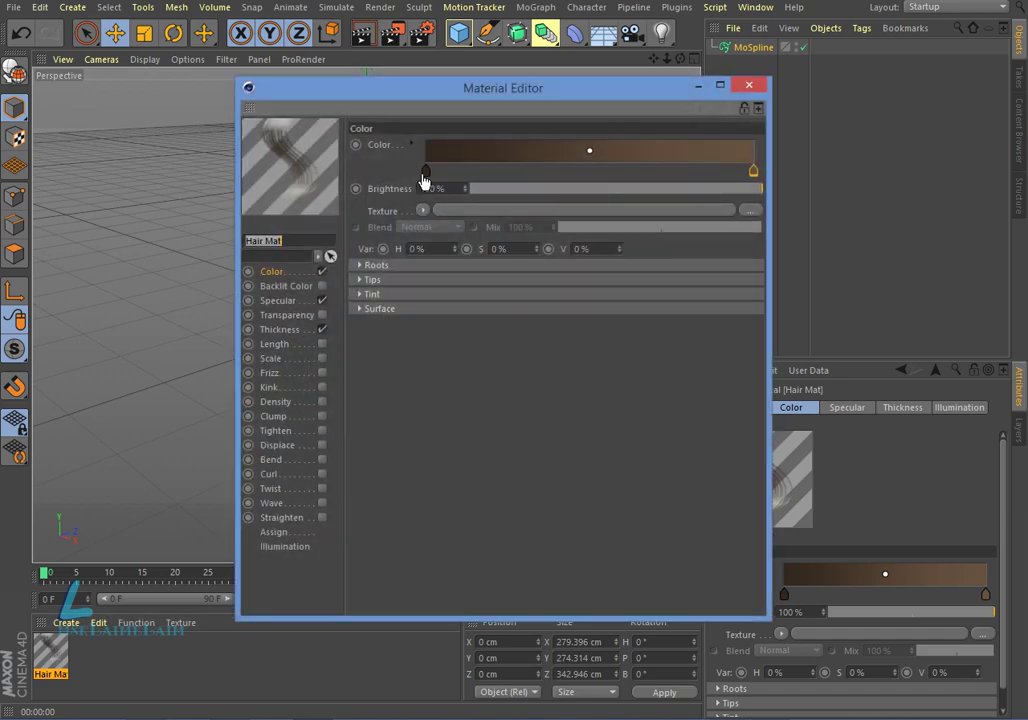
# Set the hair colour gradient's left stop to cyan
pyautogui.doubleClick(425, 172)
pyautogui.moveTo(425, 188); pyautogui.dragTo(608, 211)
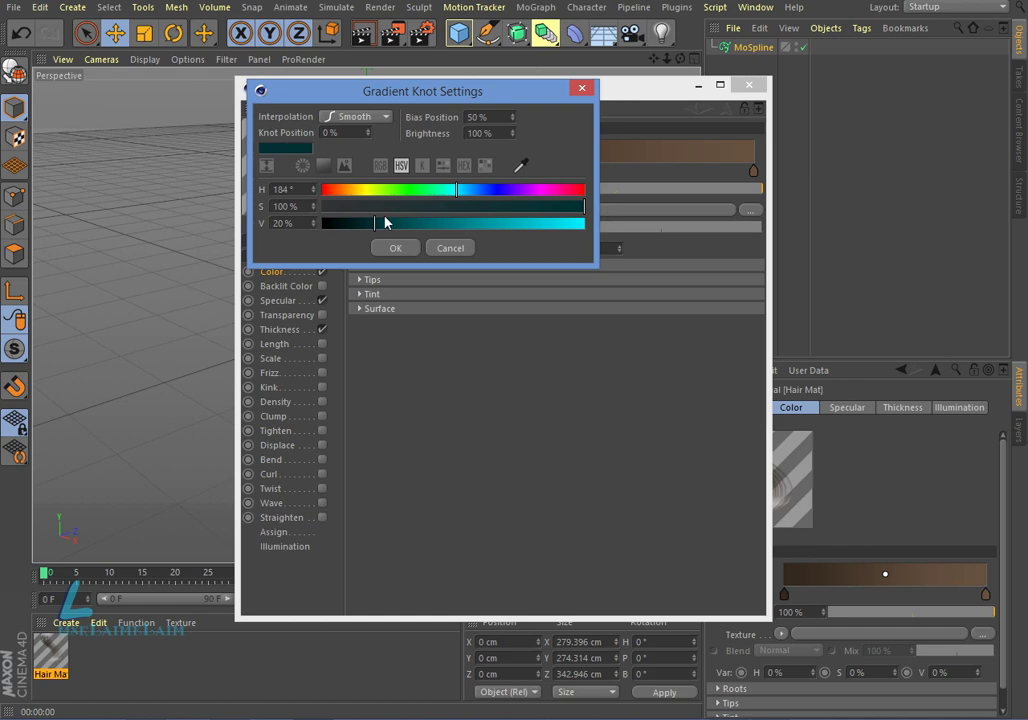
pyautogui.moveTo(376, 225); pyautogui.dragTo(541, 226)
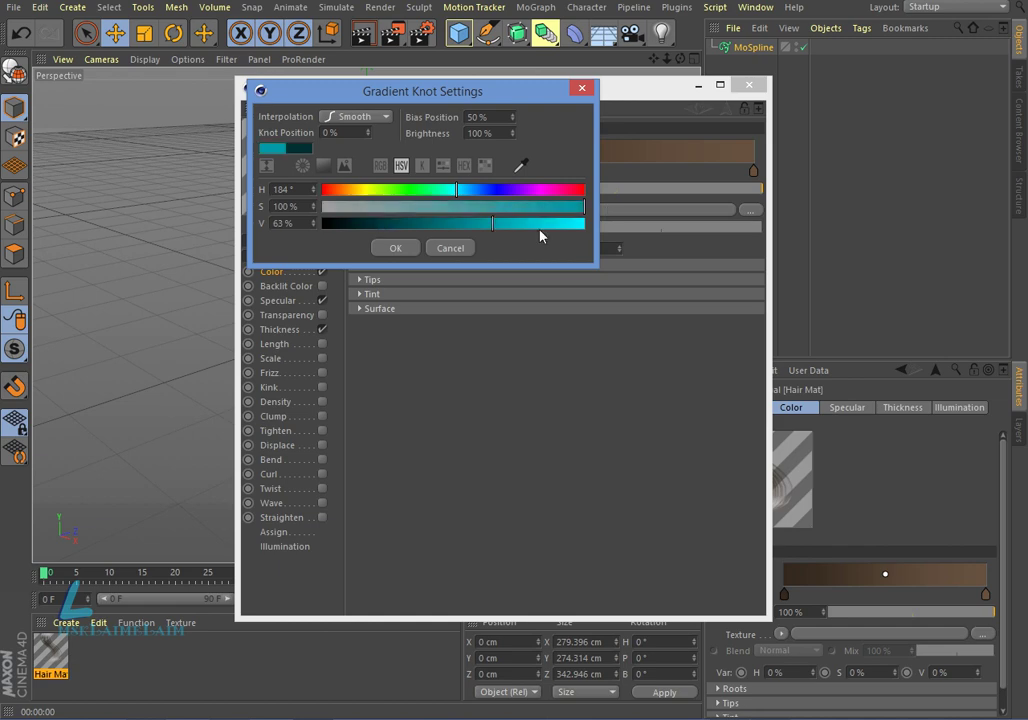
pyautogui.click(395, 248)
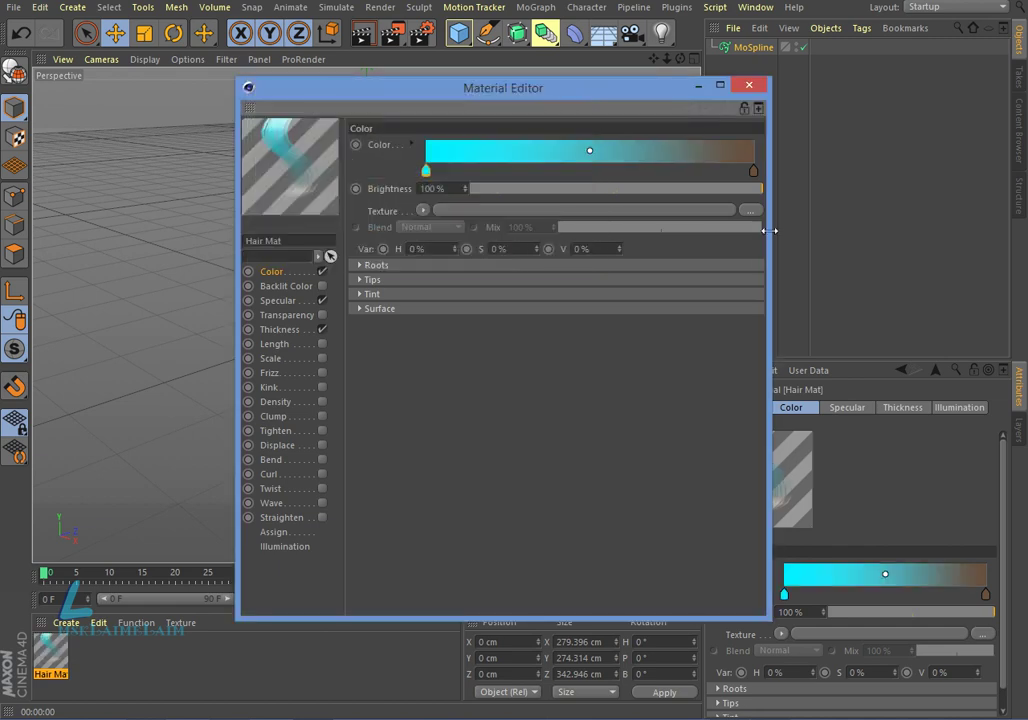
# Make the right gradient stop bright blue (hue 216°) and start the thickness curve at about half
pyautogui.doubleClick(753, 174)
pyautogui.click(809, 188)
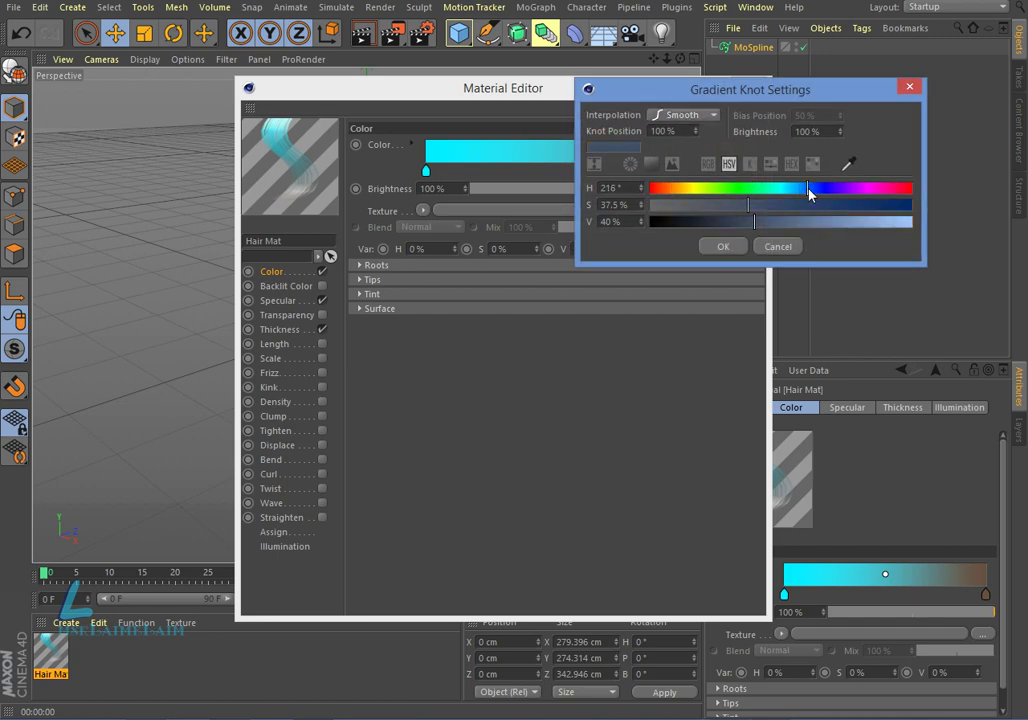
pyautogui.moveTo(750, 206); pyautogui.dragTo(912, 205)
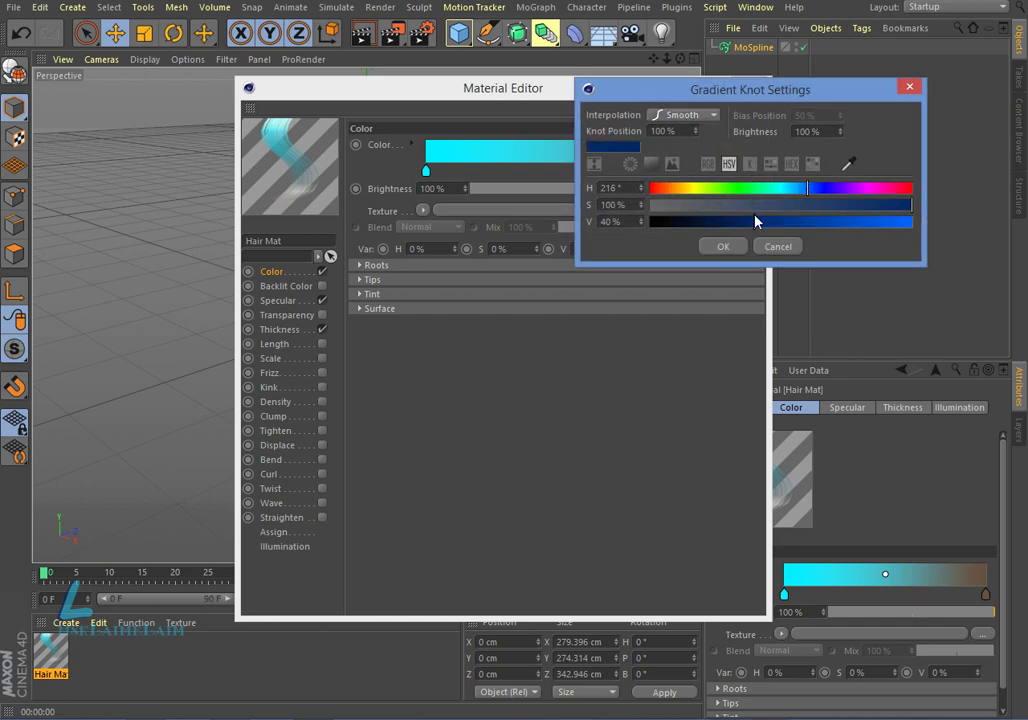
pyautogui.click(907, 222)
pyautogui.click(725, 247)
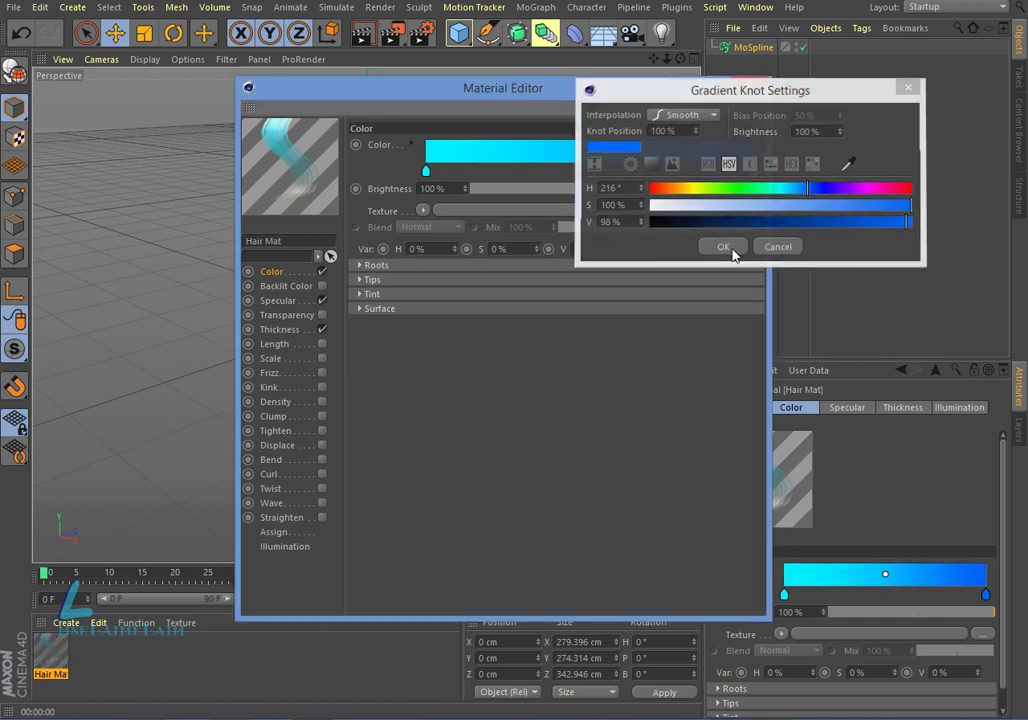
pyautogui.click(299, 338)
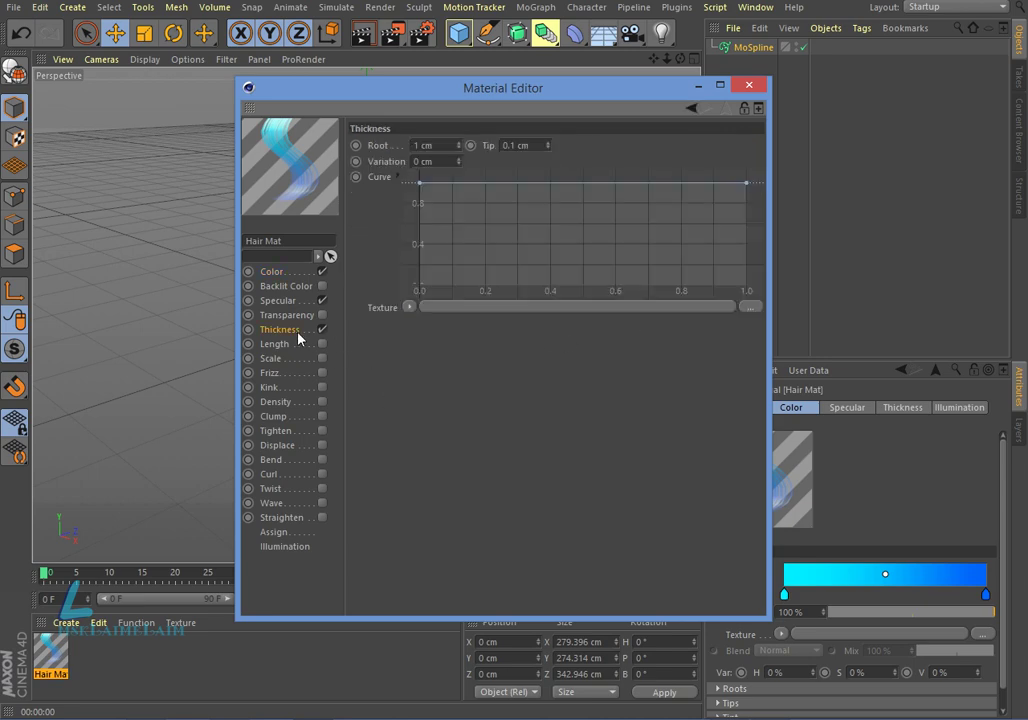
pyautogui.moveTo(418, 186); pyautogui.dragTo(420, 233)
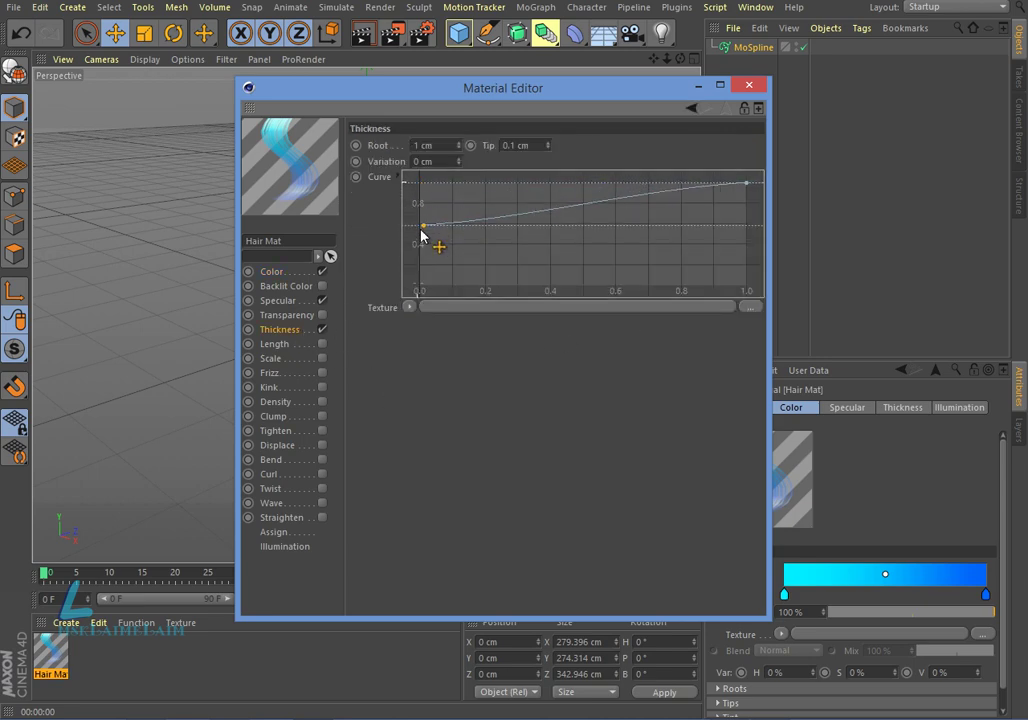
# Apply the Hair Mat to the MoSpline and render a preview of the cyan-to-blue ribbons
pyautogui.click(749, 84)
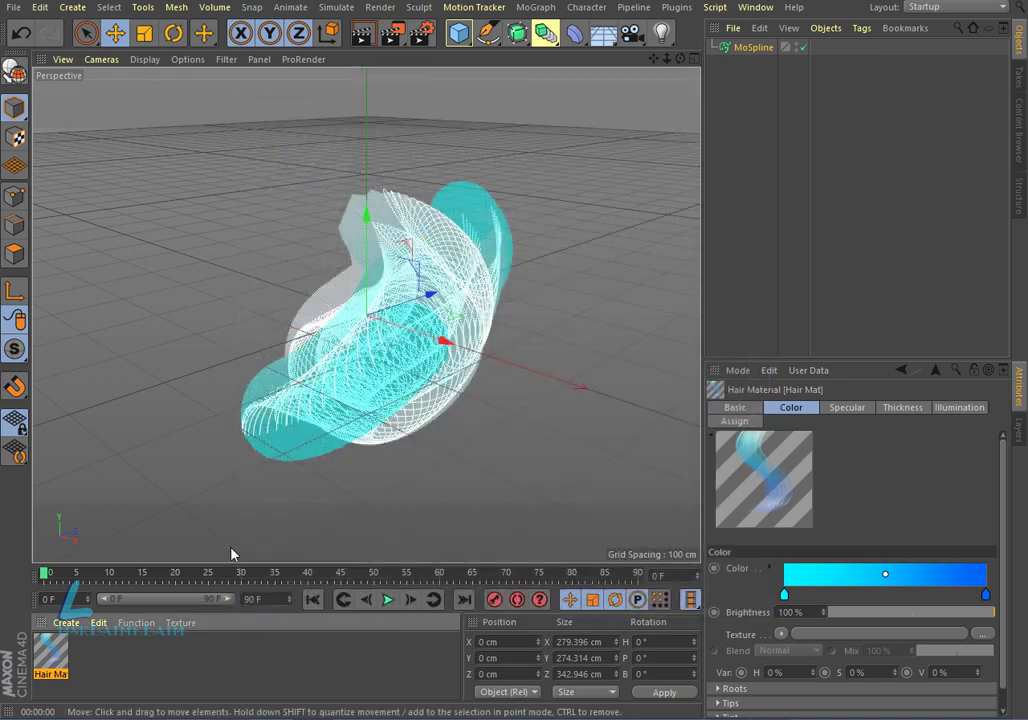
pyautogui.moveTo(765, 159); pyautogui.dragTo(769, 47)
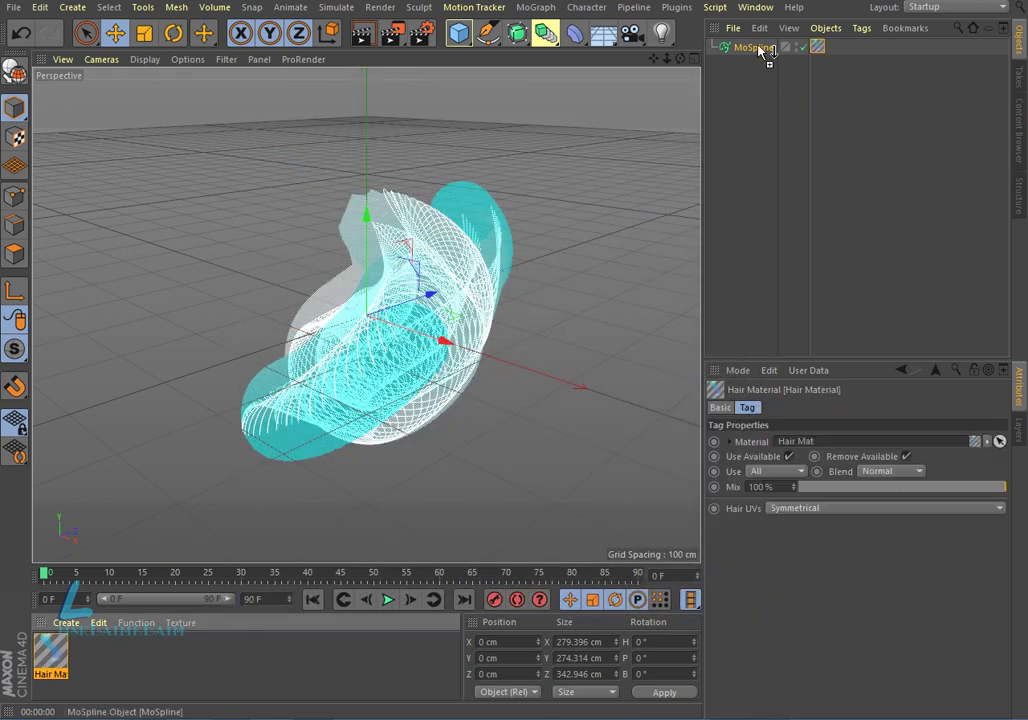
pyautogui.click(362, 32)
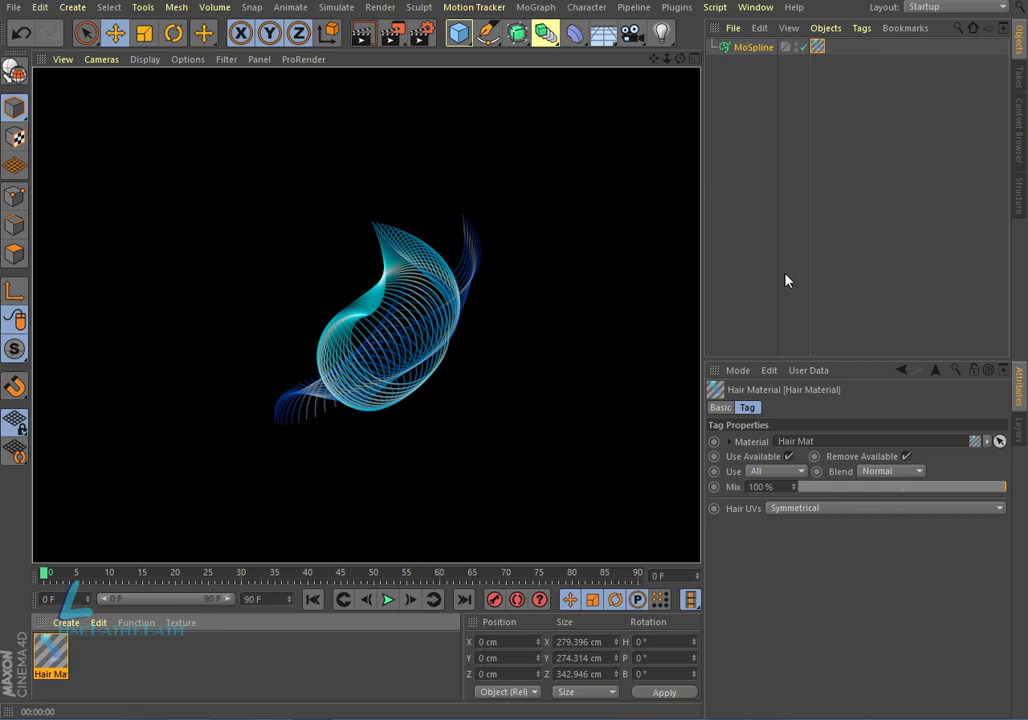
pyautogui.click(753, 47)
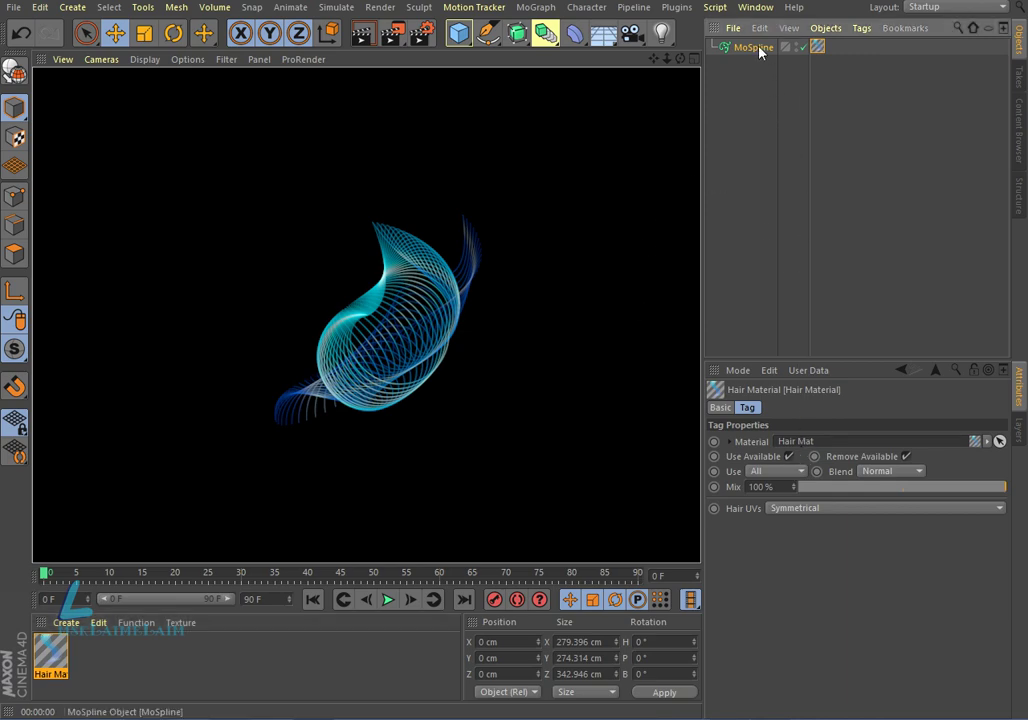
# Add a Random effector to the MoSpline in Noise mode and render a preview
pyautogui.click(535, 7)
pyautogui.moveTo(589, 31)
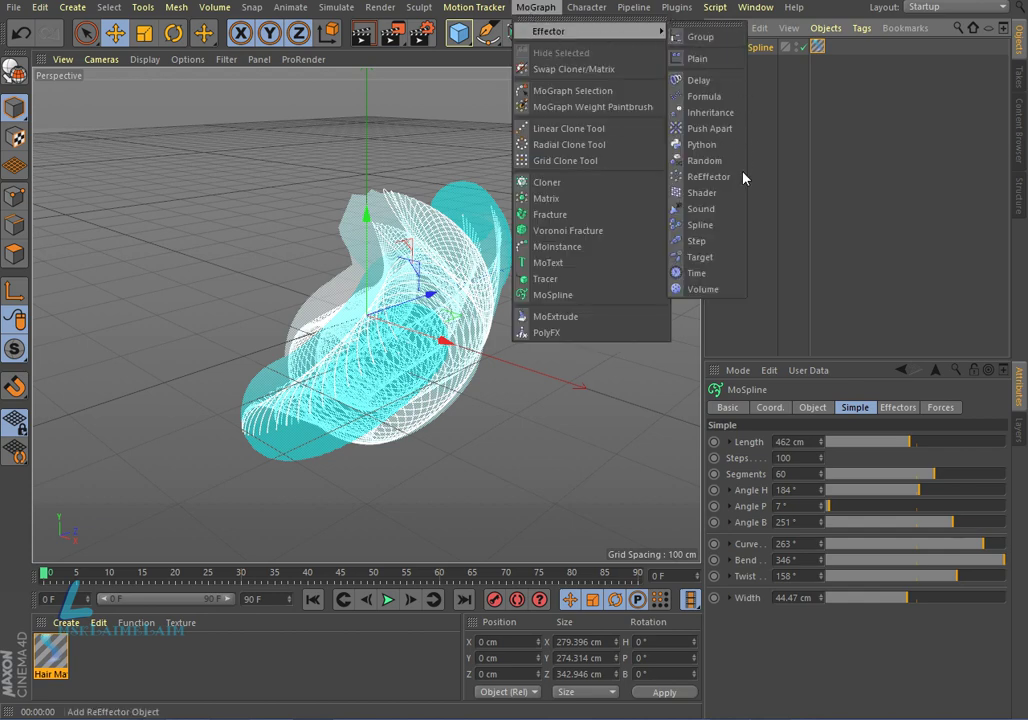
pyautogui.click(715, 161)
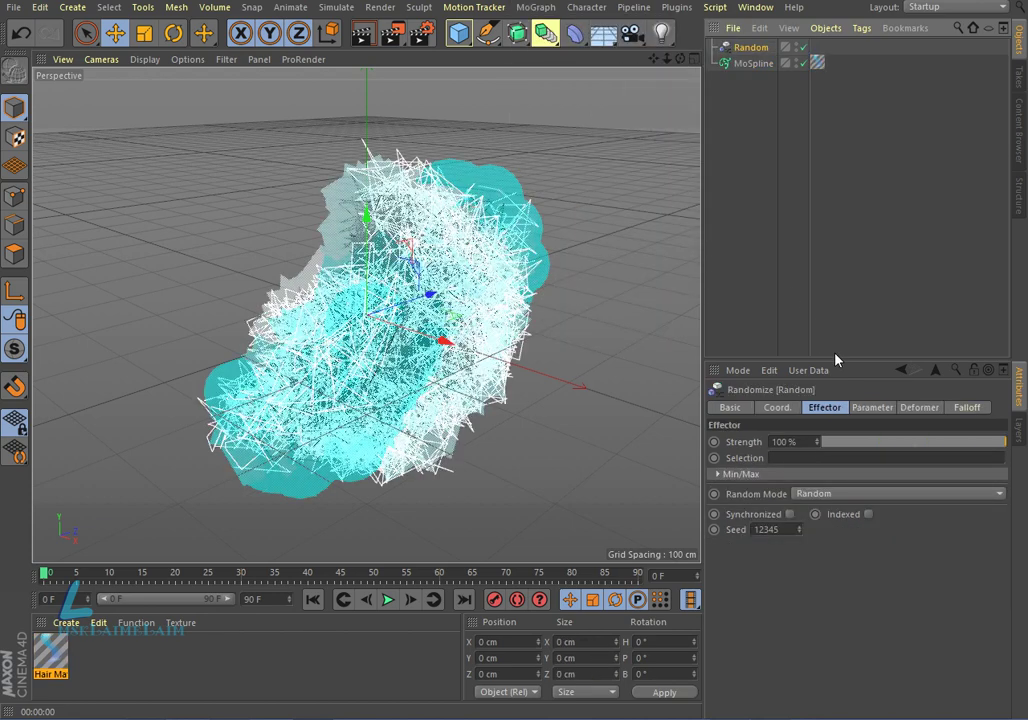
pyautogui.click(822, 494)
pyautogui.click(826, 543)
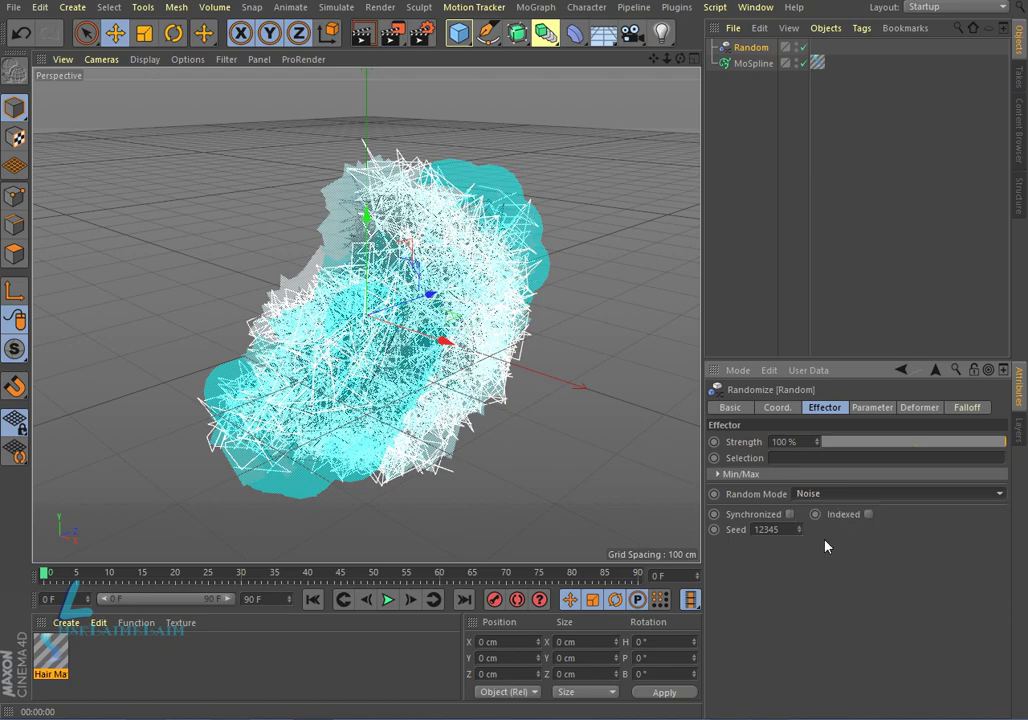
pyautogui.click(363, 33)
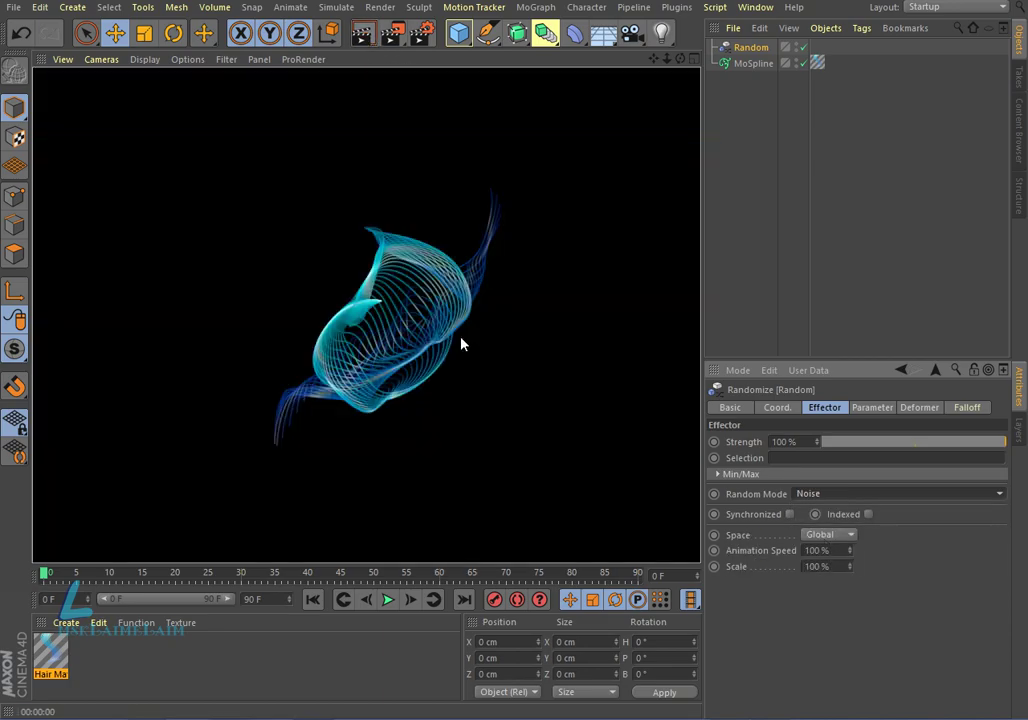
# Set the noise Animation Speed to 30 %, preview playback, and render the current frame
pyautogui.click(388, 600)
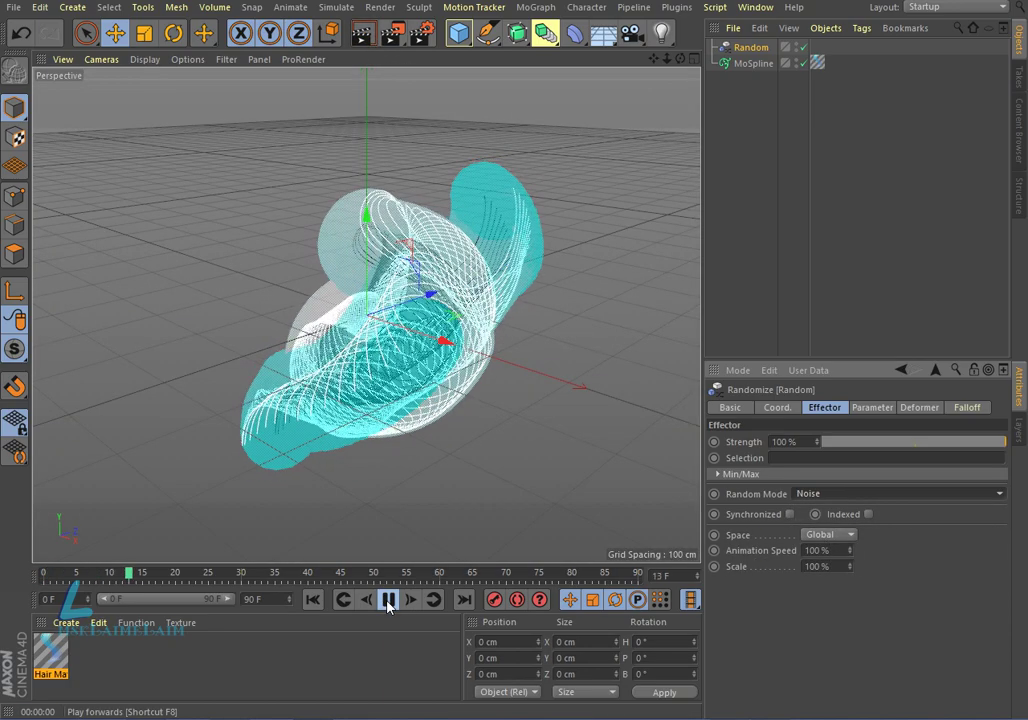
pyautogui.click(388, 600)
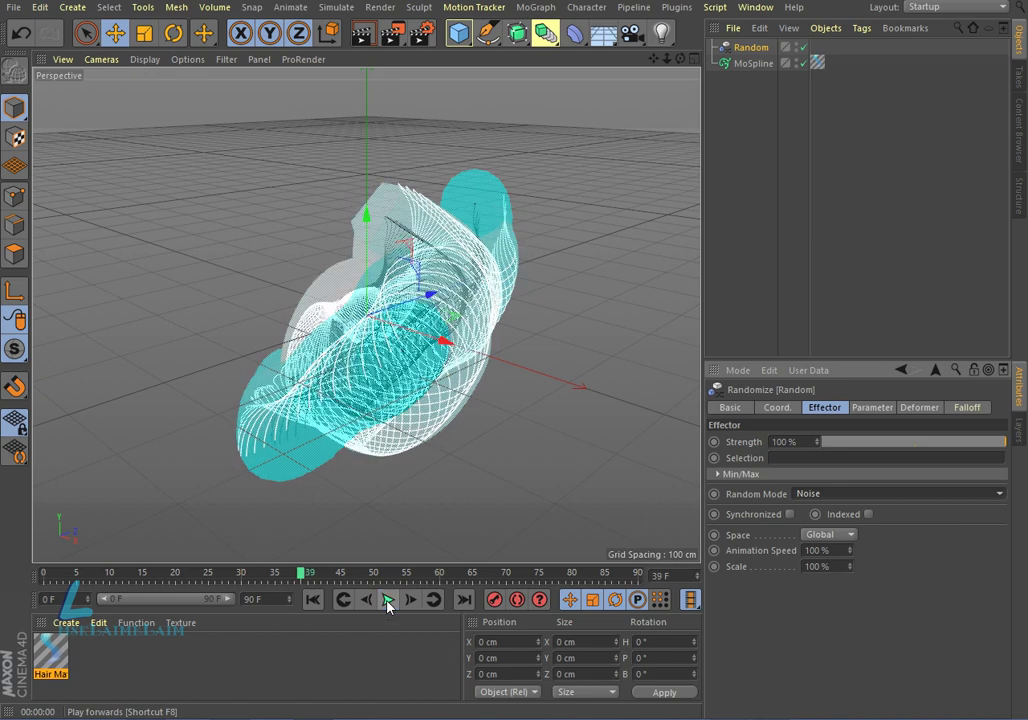
pyautogui.click(822, 550)
pyautogui.write('30')
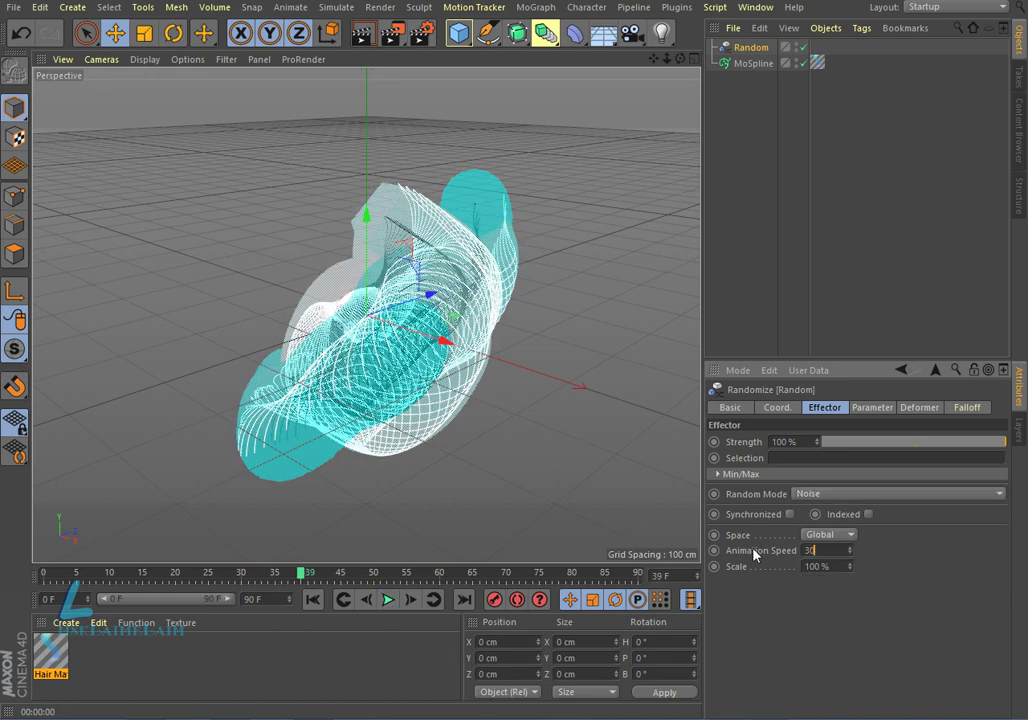
pyautogui.press('Return')
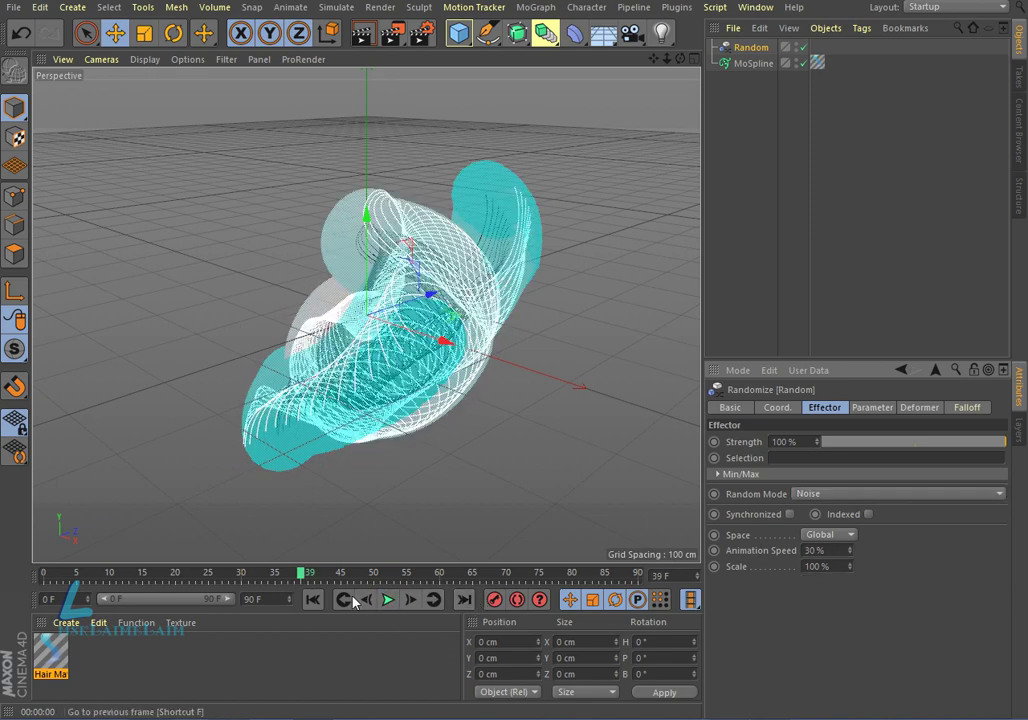
pyautogui.click(389, 600)
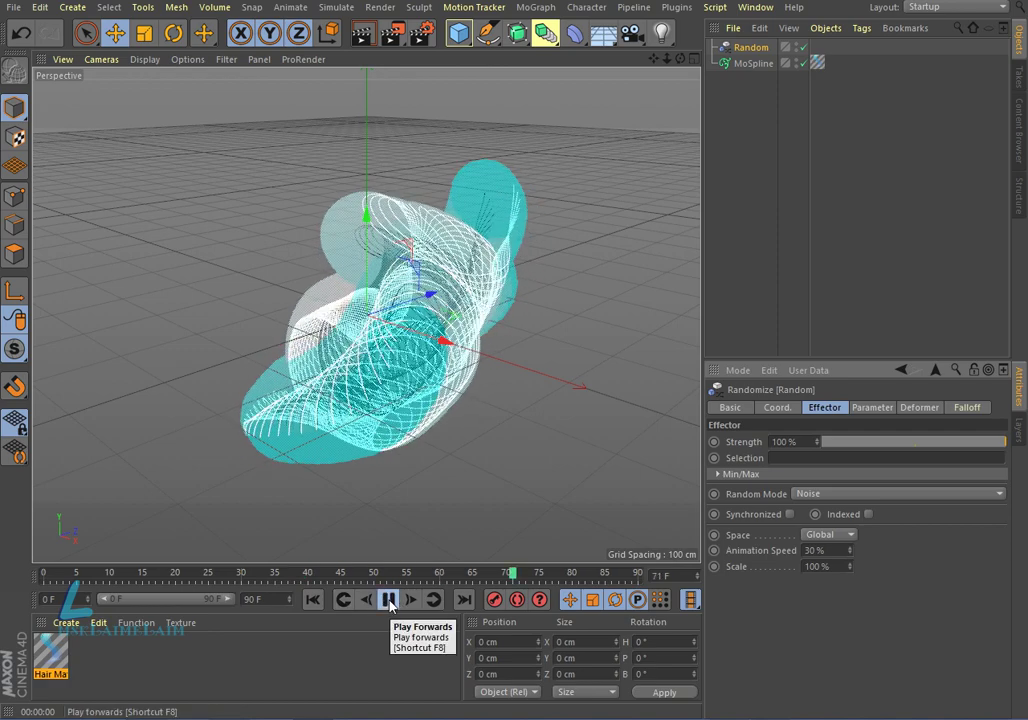
pyautogui.click(389, 600)
pyautogui.click(353, 40)
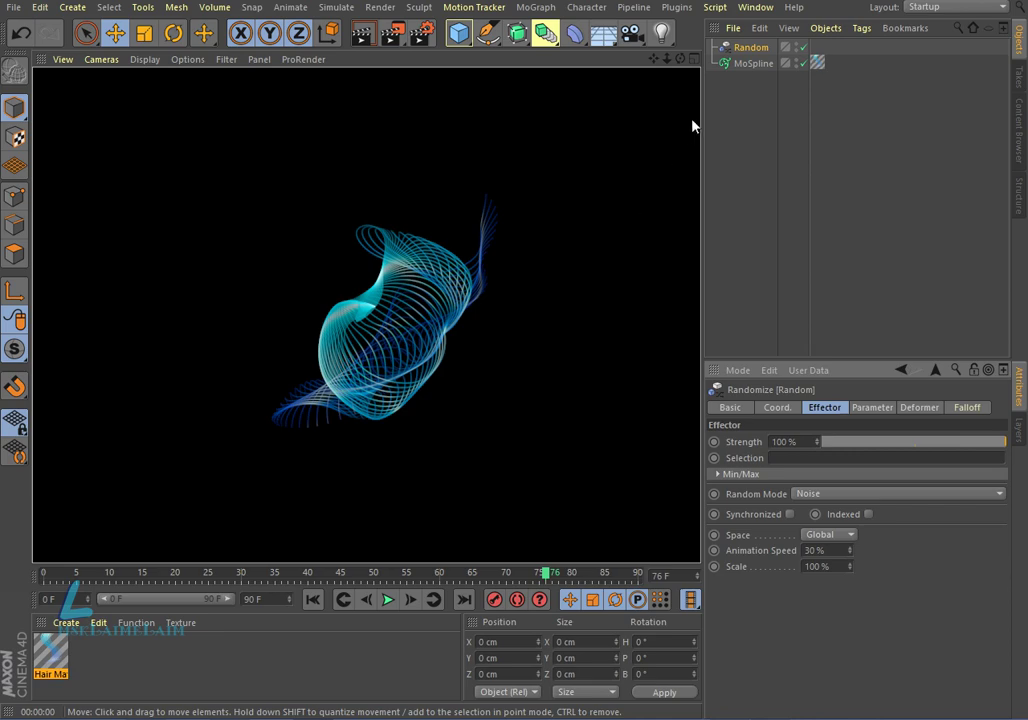
# Duplicate the MoSpline and Random effector, keeping only the MoSpline.1 copy
pyautogui.keyDown('shift'); pyautogui.click(750, 66); pyautogui.keyUp('shift')
pyautogui.keyDown('ctrl'); pyautogui.moveTo(750, 66); pyautogui.dragTo(751, 88); pyautogui.keyUp('ctrl')
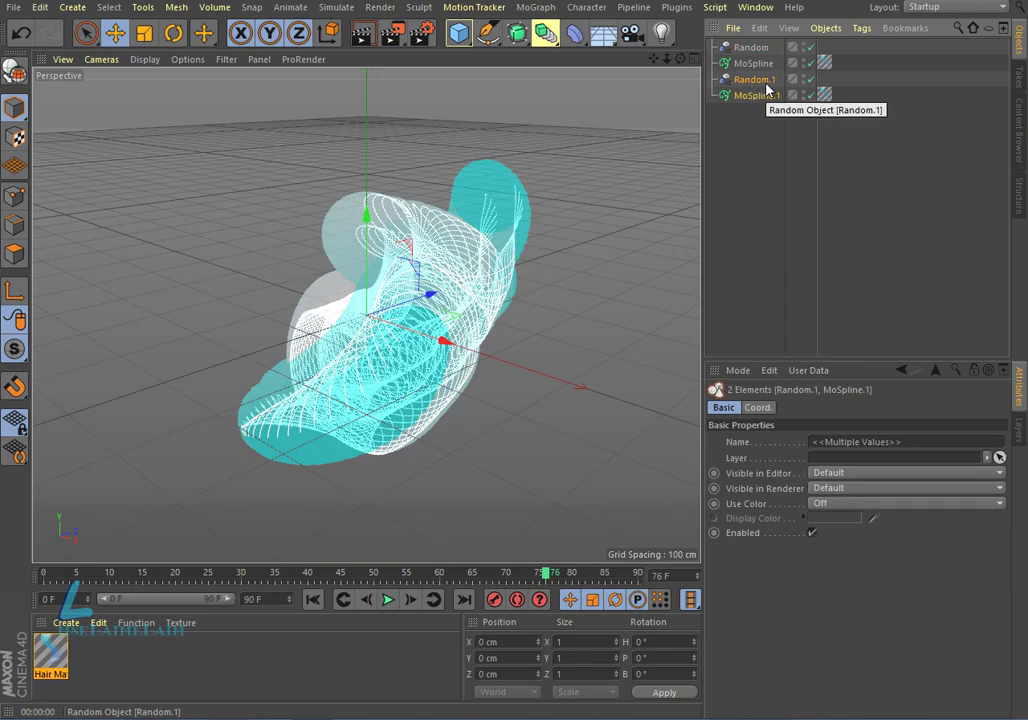
pyautogui.click(752, 80)
pyautogui.press('Delete')
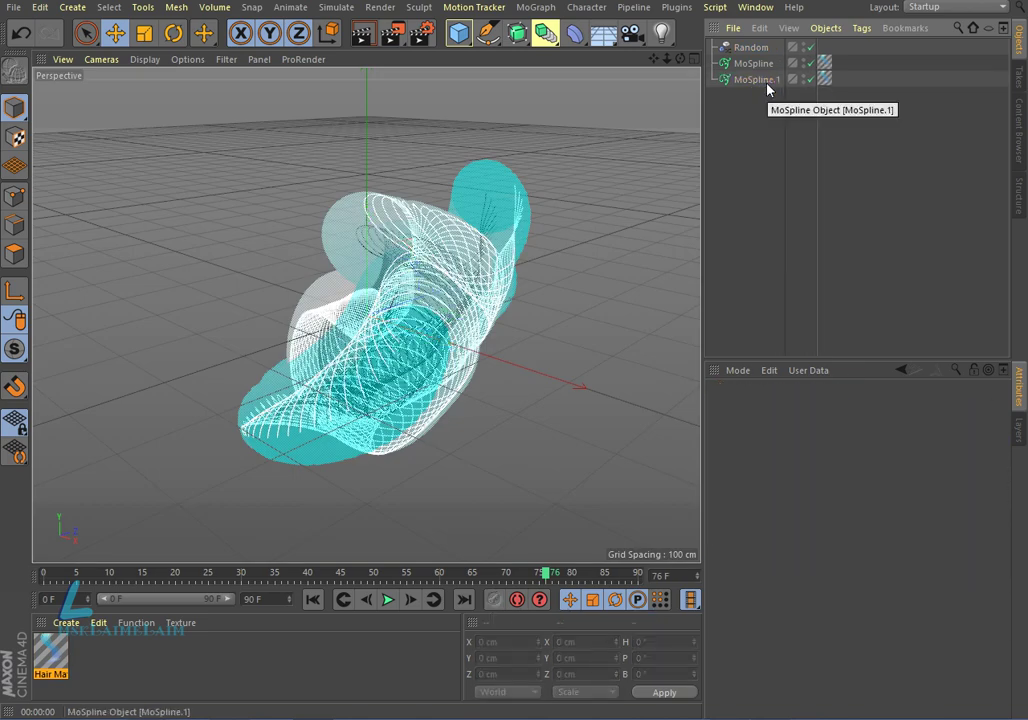
pyautogui.click(767, 84)
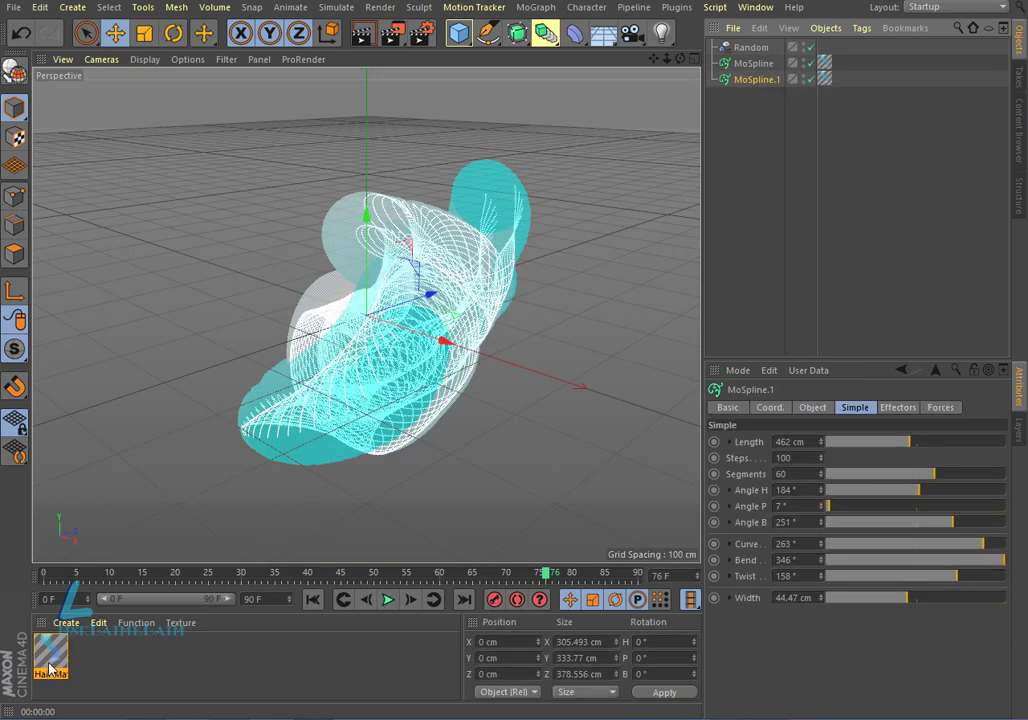
# Duplicate the hair material as Hair Mat.1 and make its left gradient stop magenta
pyautogui.keyDown('ctrl'); pyautogui.moveTo(48, 674); pyautogui.dragTo(95, 658); pyautogui.keyUp('ctrl')
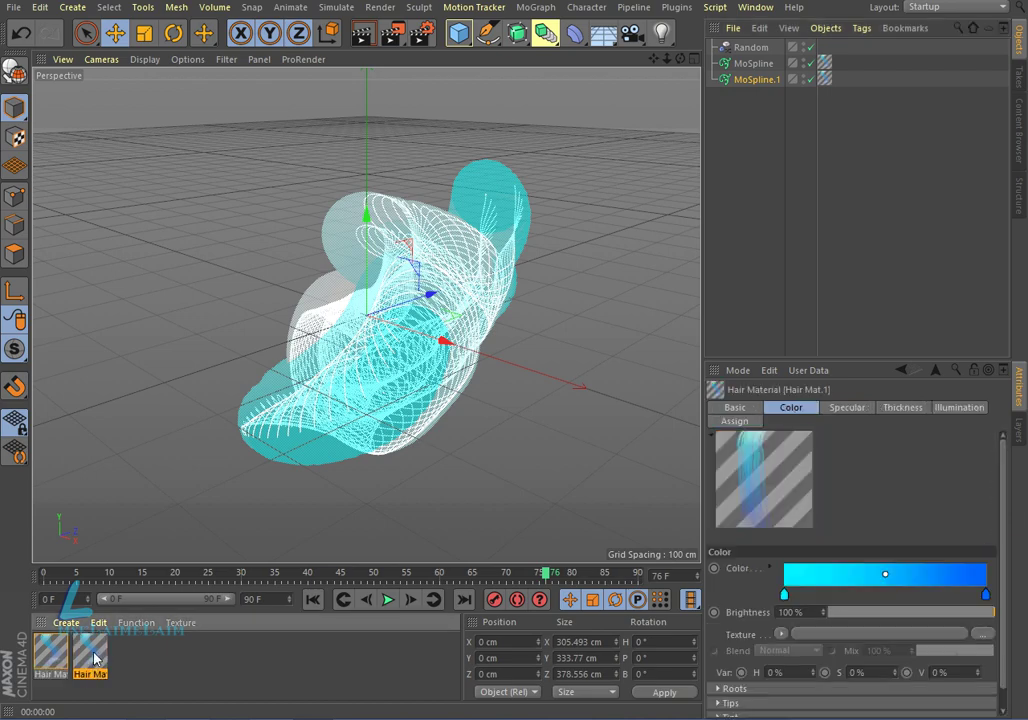
pyautogui.doubleClick(95, 658)
pyautogui.click(285, 329)
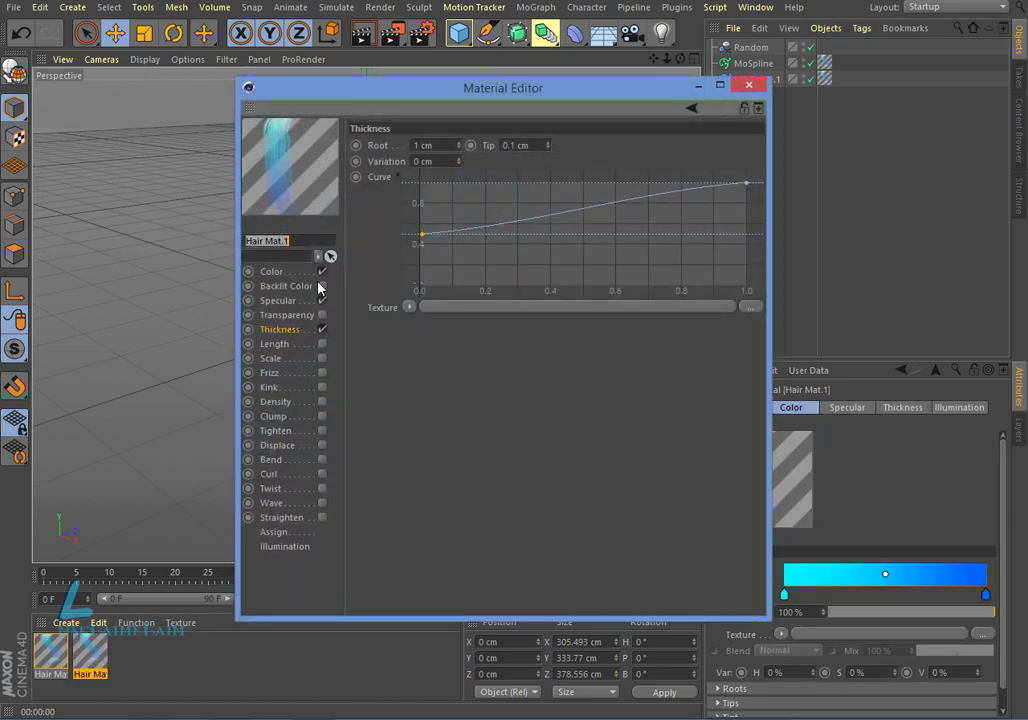
pyautogui.click(285, 275)
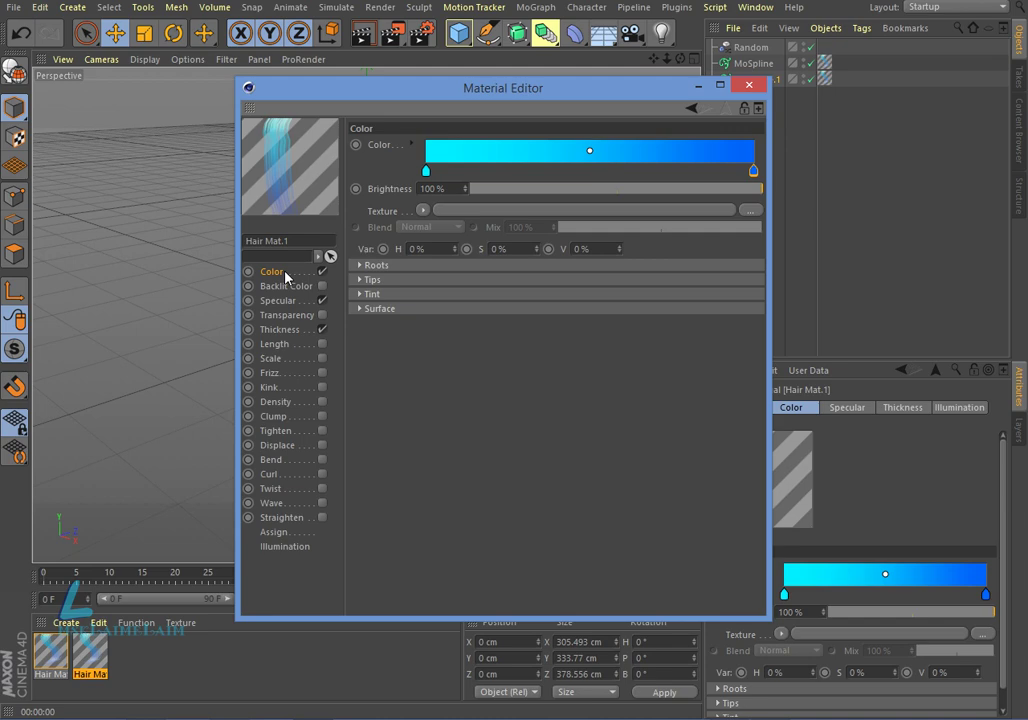
pyautogui.doubleClick(426, 170)
pyautogui.click(541, 193)
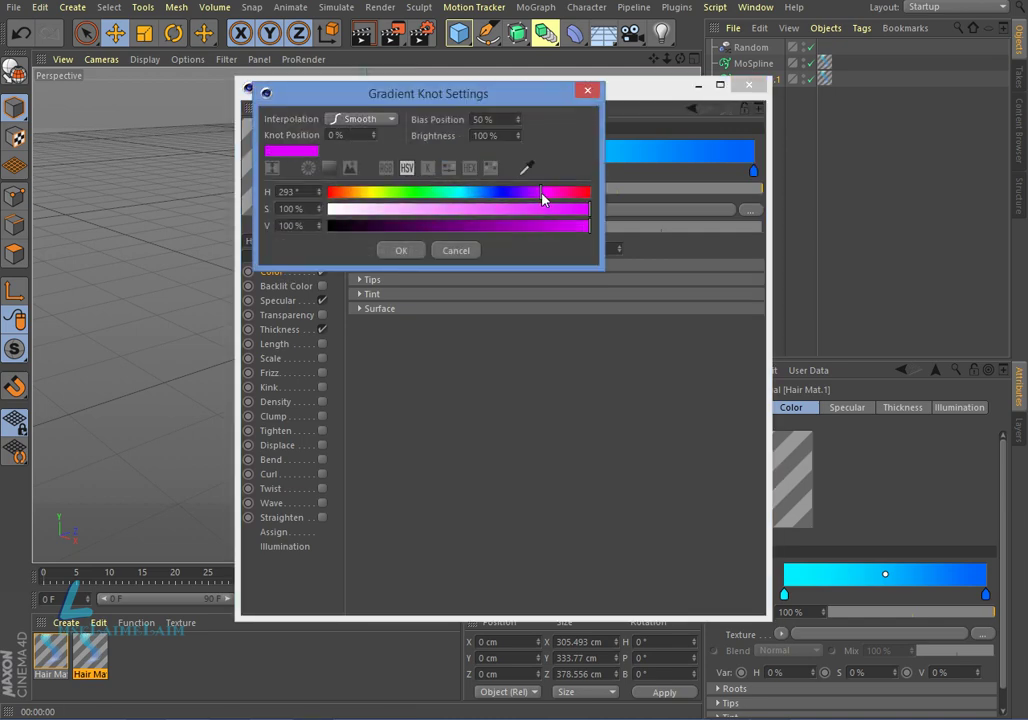
pyautogui.click(405, 252)
# Make the right stop light blue, apply Hair Mat.1 to MoSpline.1, and bank it about 117°
pyautogui.doubleClick(753, 170)
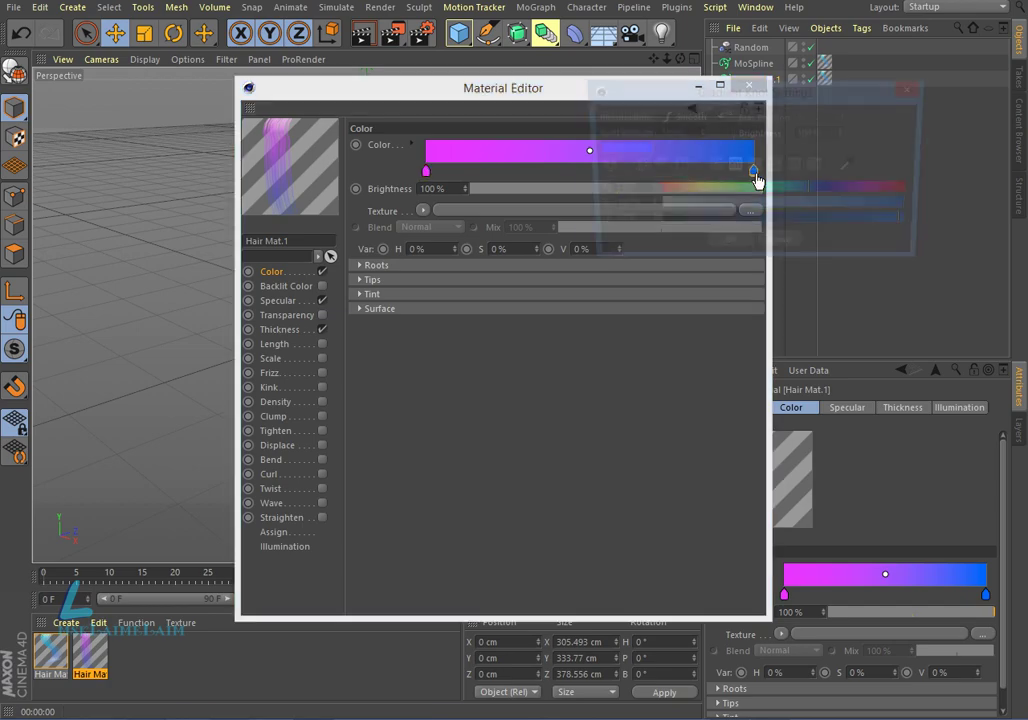
pyautogui.click(752, 207)
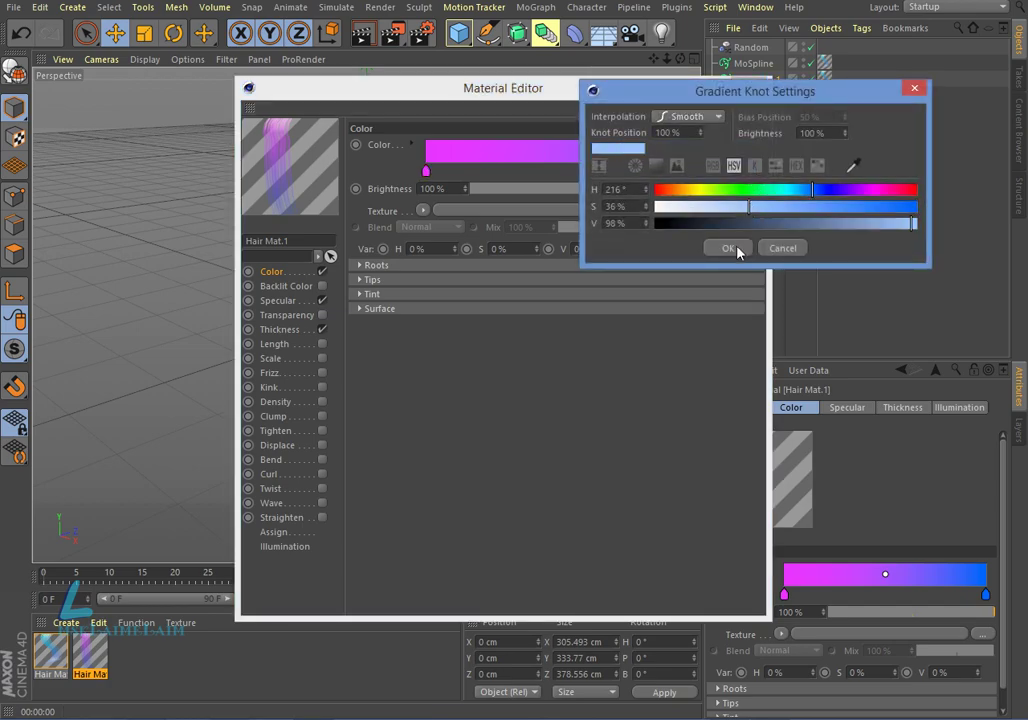
pyautogui.click(738, 252)
pyautogui.click(755, 88)
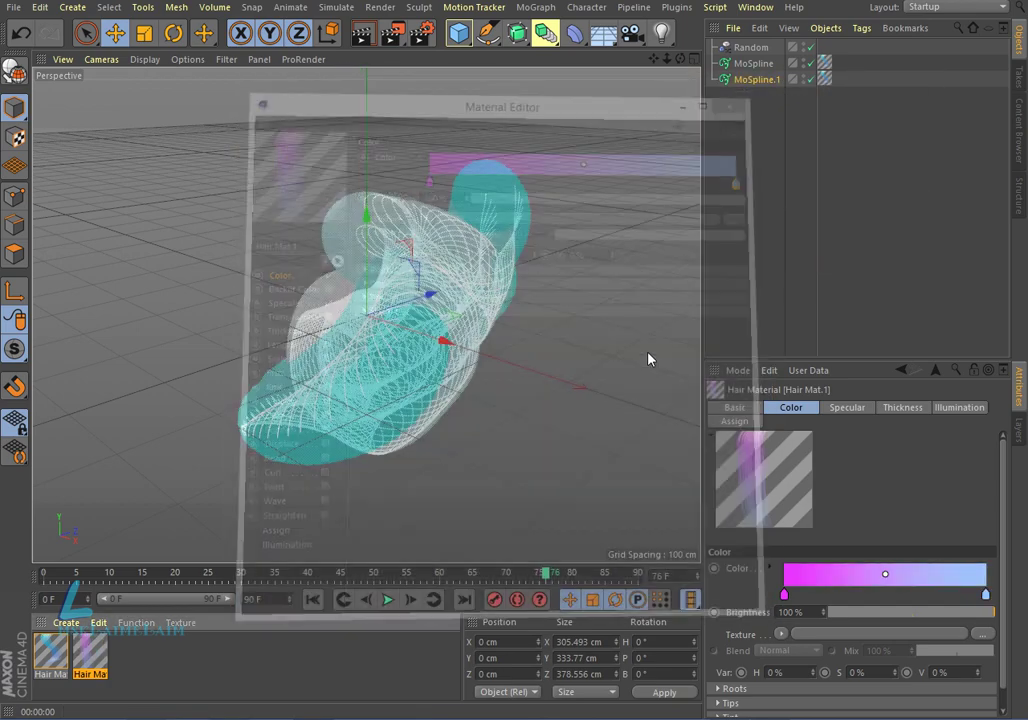
pyautogui.moveTo(89, 652); pyautogui.dragTo(836, 81)
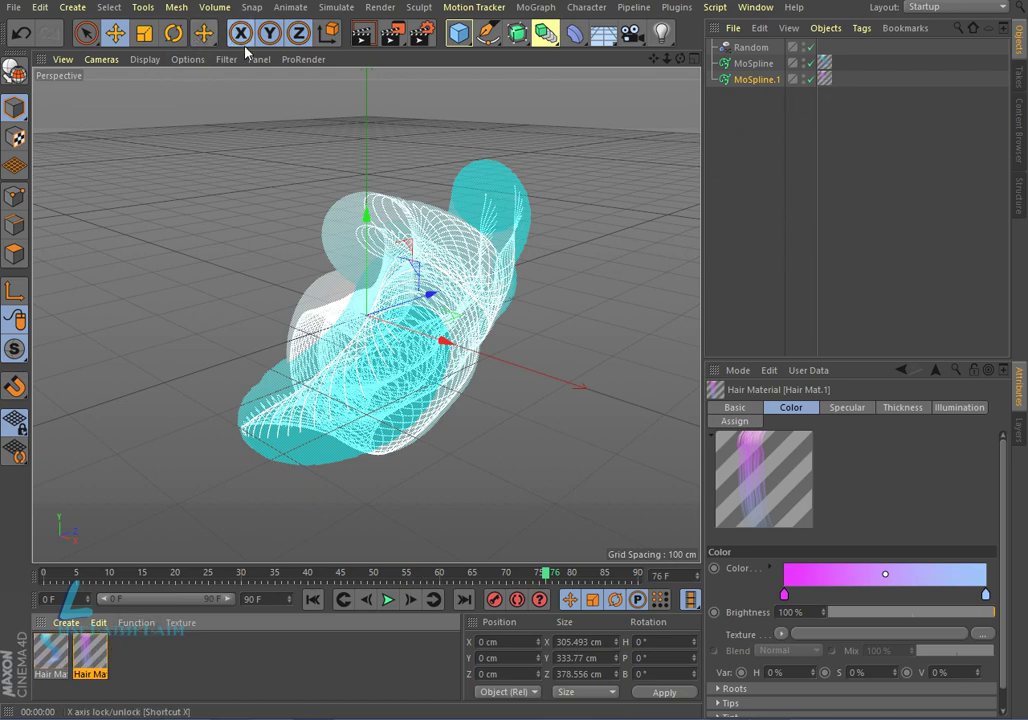
pyautogui.click(173, 33)
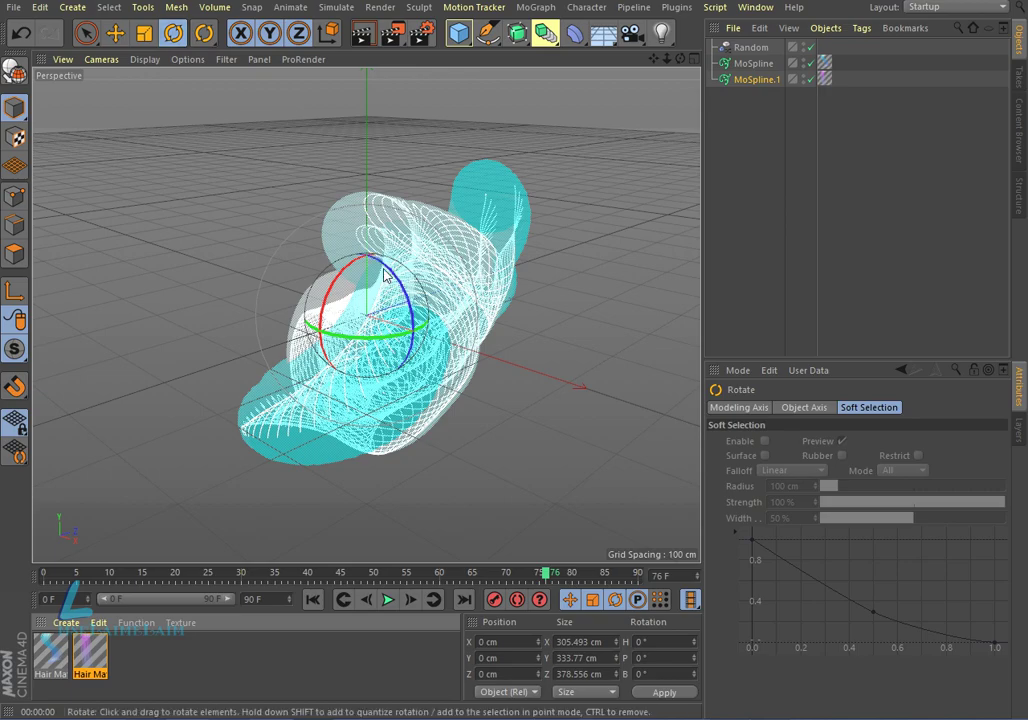
pyautogui.moveTo(388, 271); pyautogui.dragTo(414, 421)
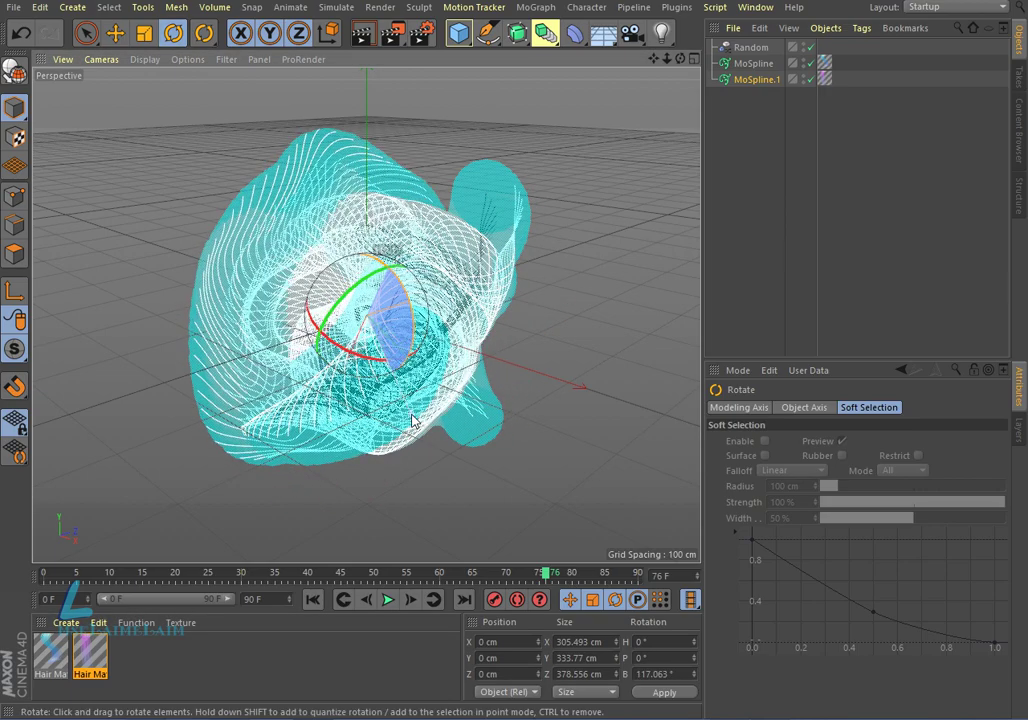
pyautogui.click(312, 600)
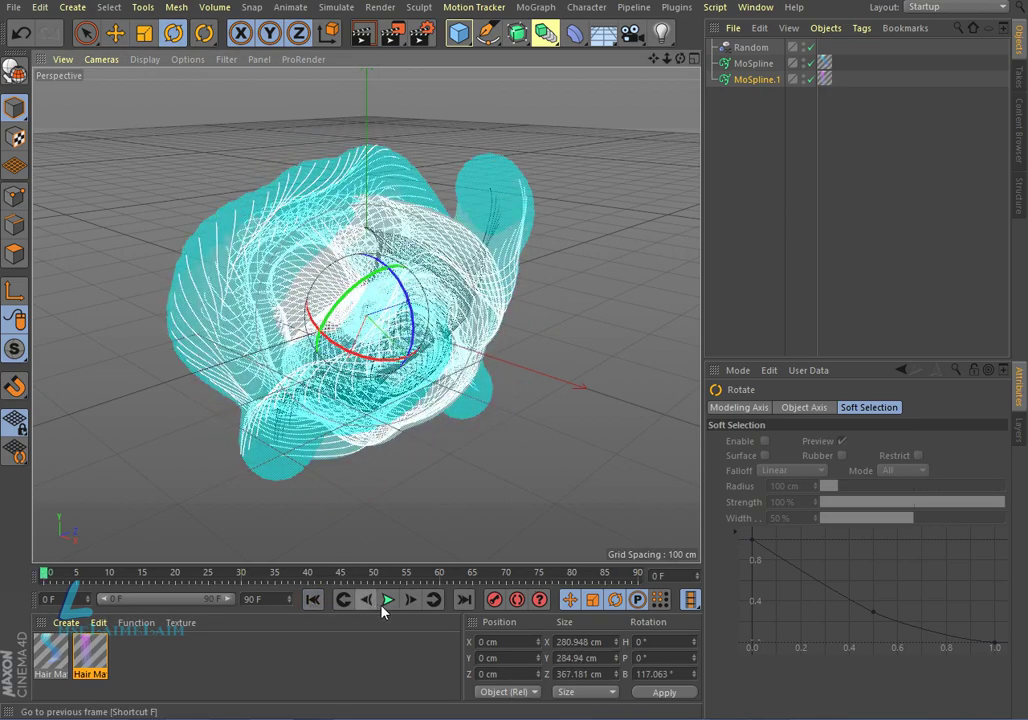
pyautogui.click(387, 600)
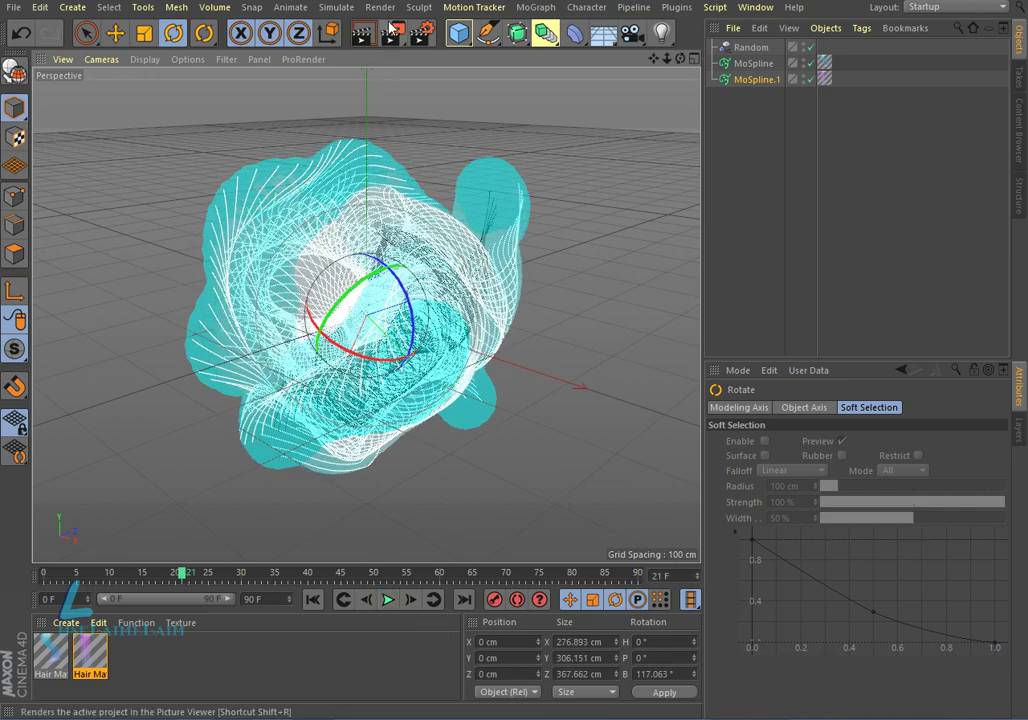
pyautogui.click(362, 33)
pyautogui.click(523, 306)
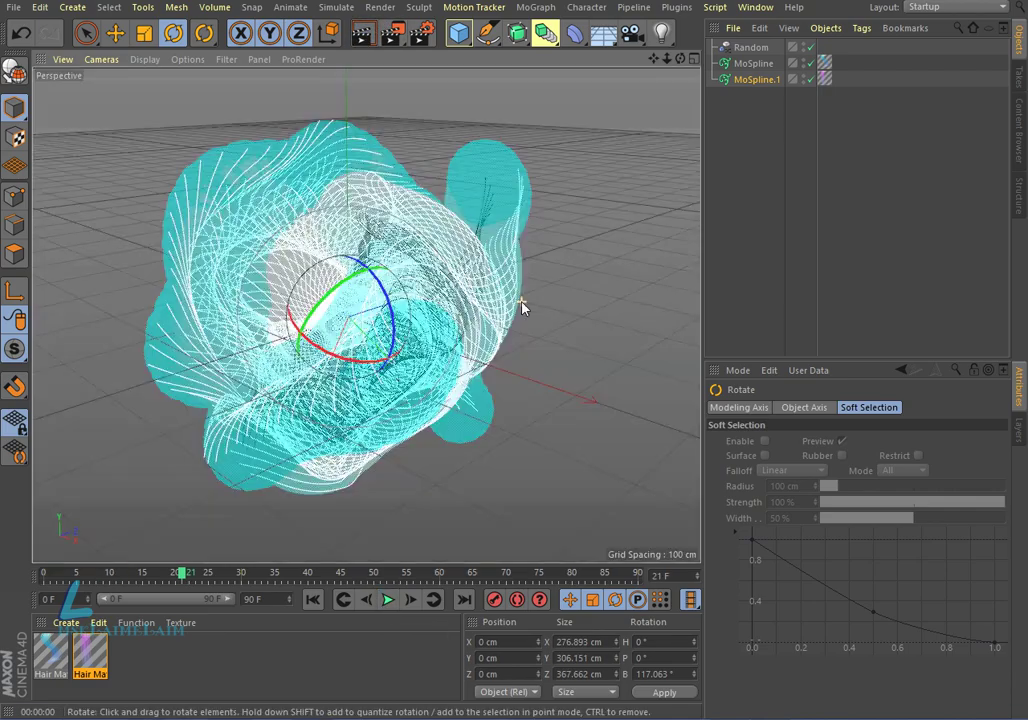
pyautogui.moveTo(653, 59); pyautogui.dragTo(545, 240)
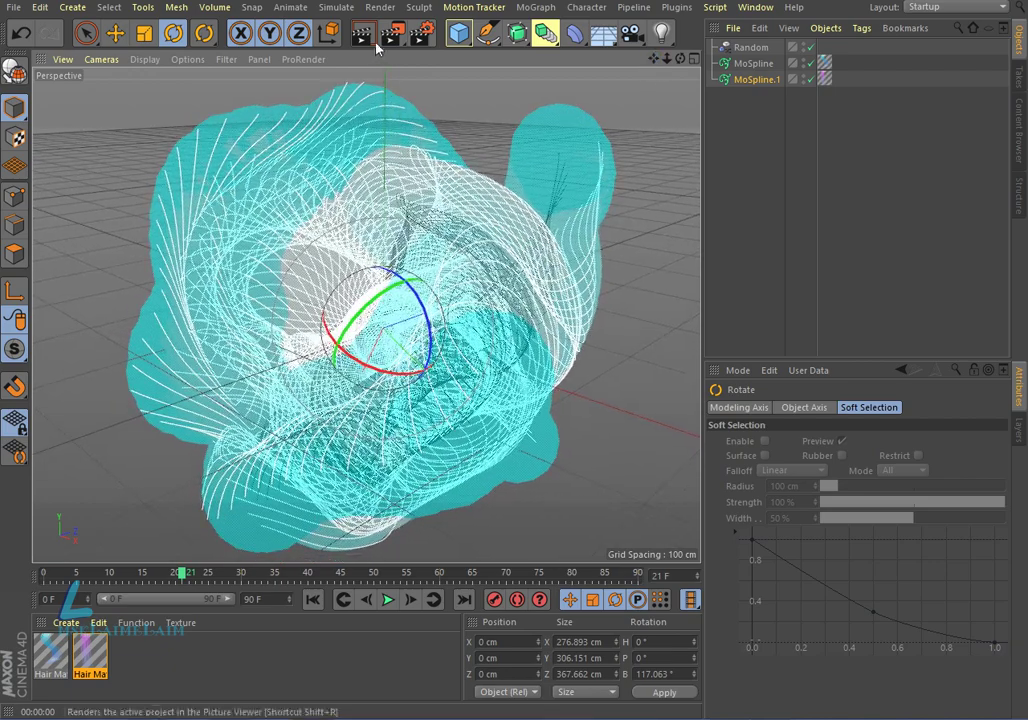
pyautogui.click(362, 33)
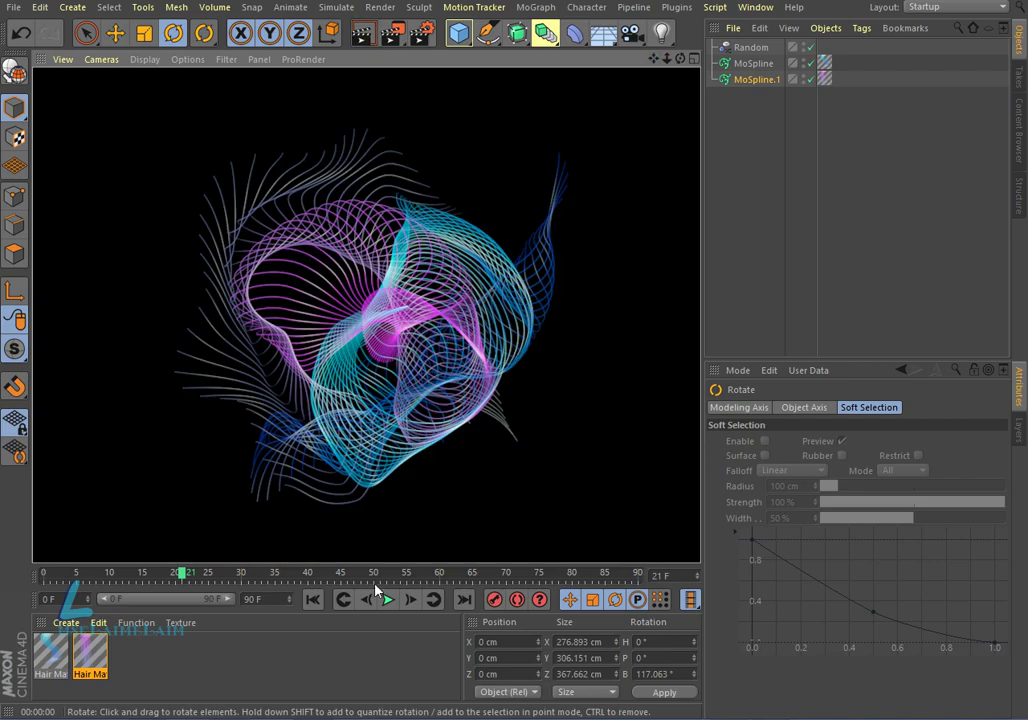
pyautogui.click(387, 600)
pyautogui.click(387, 600)
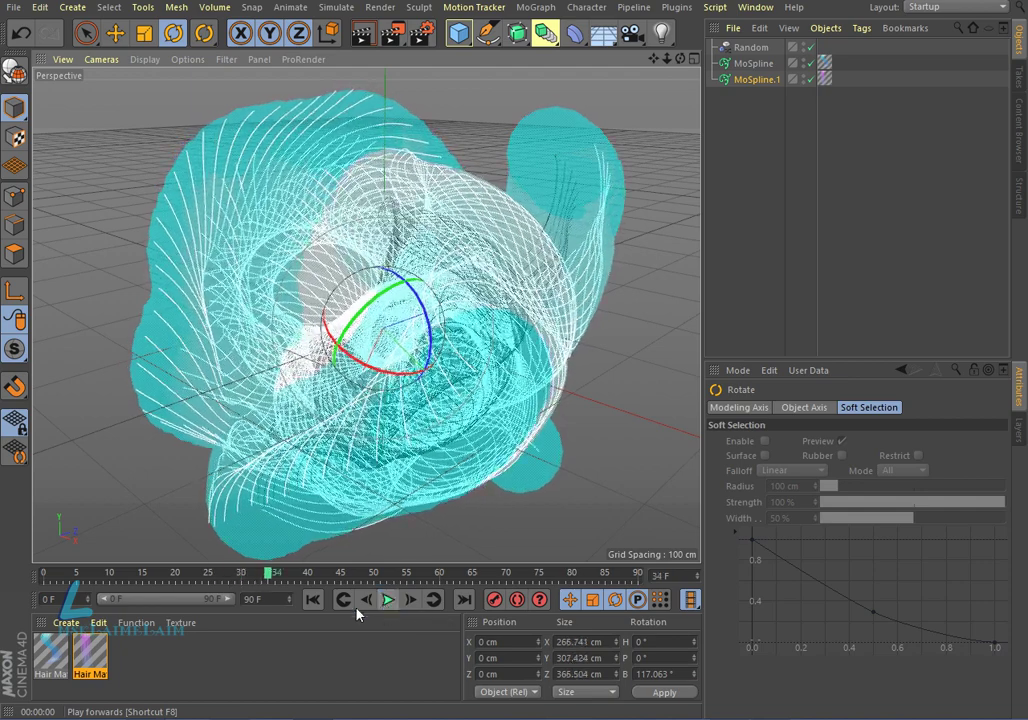
pyautogui.click(246, 599)
pyautogui.write('300')
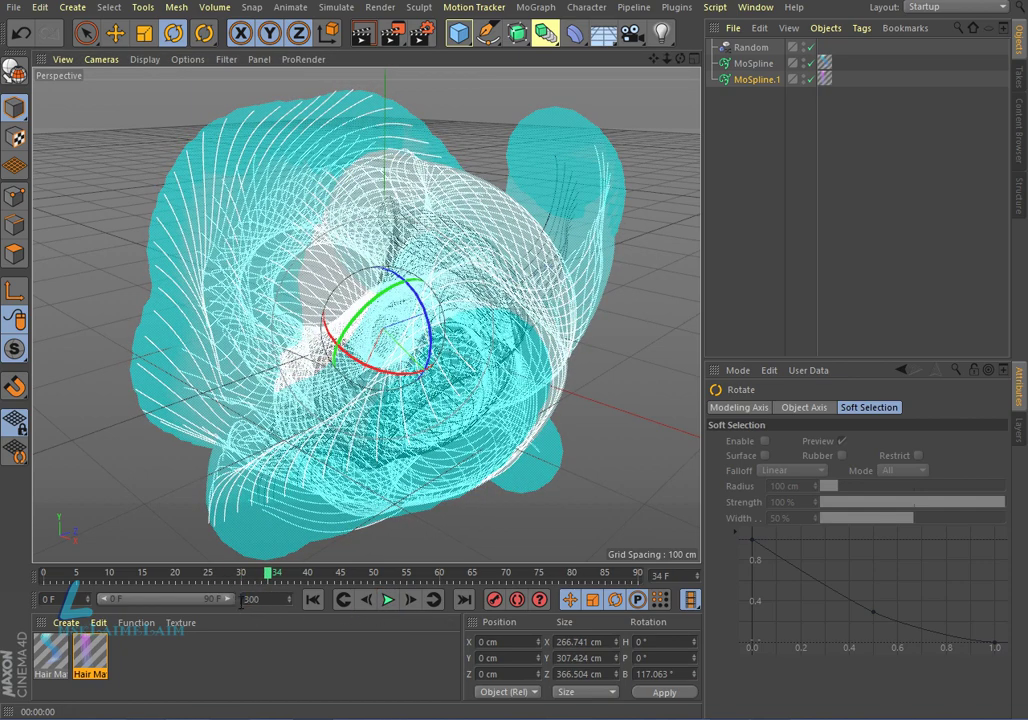
# Extend the animation and preview range to 300 frames, preview playback, and render the frame
pyautogui.click(242, 651)
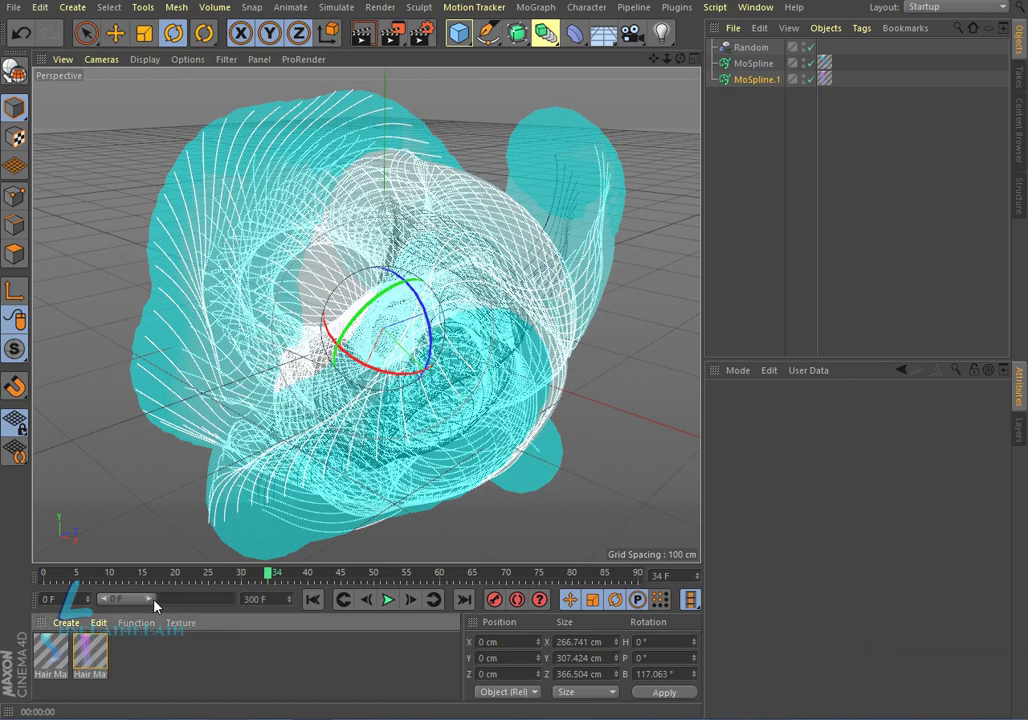
pyautogui.moveTo(155, 606); pyautogui.dragTo(238, 608)
pyautogui.click(389, 600)
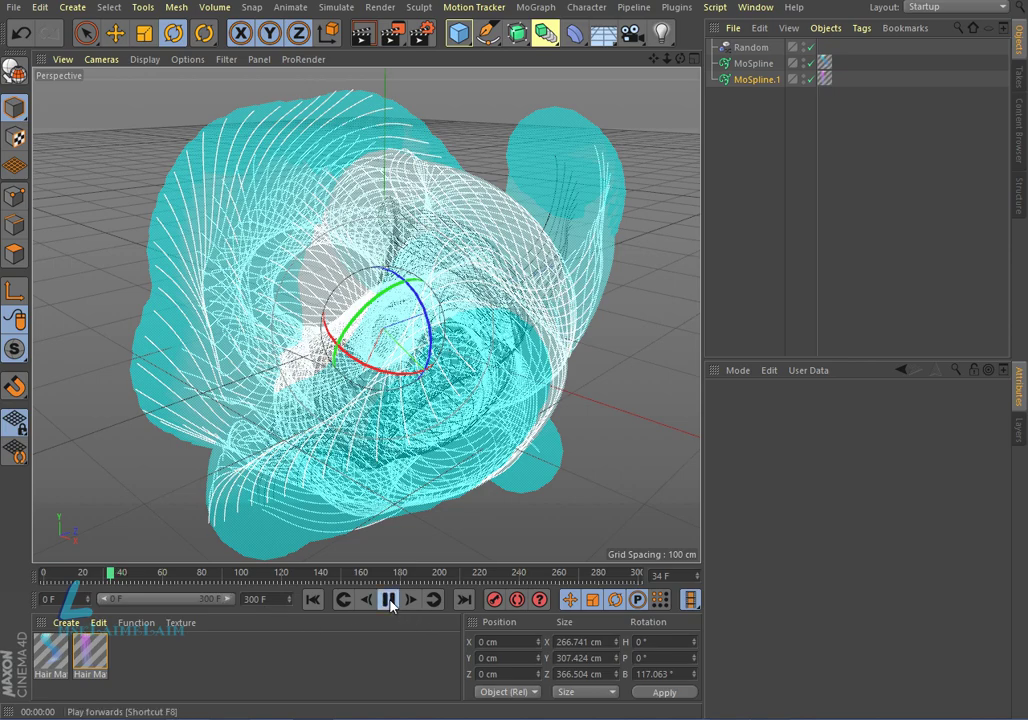
pyautogui.click(389, 600)
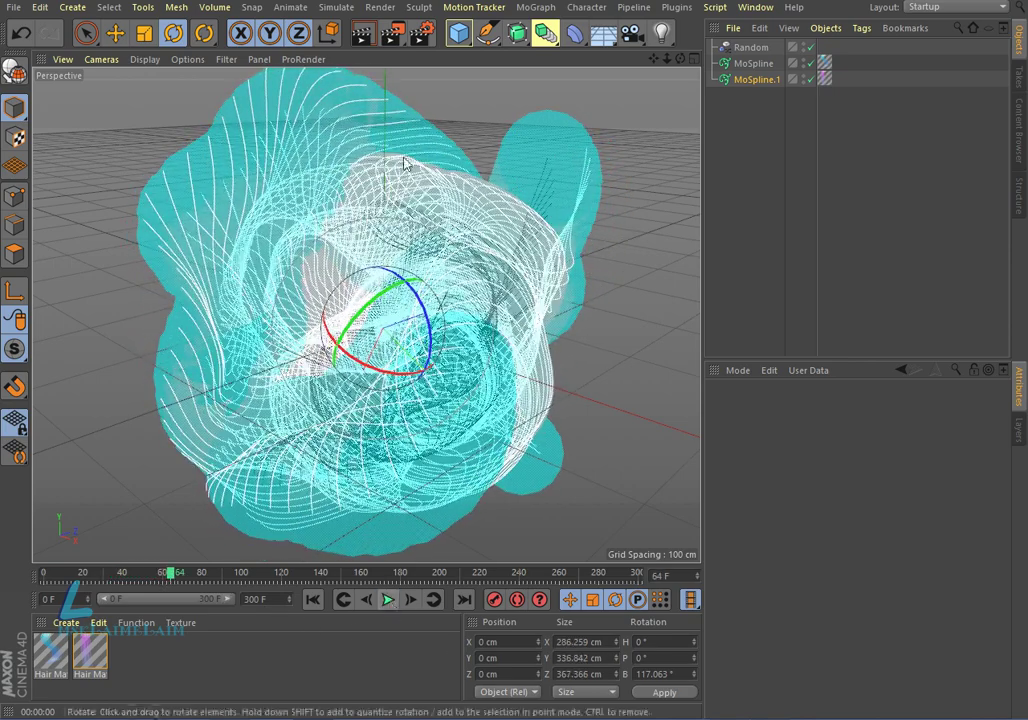
pyautogui.click(362, 33)
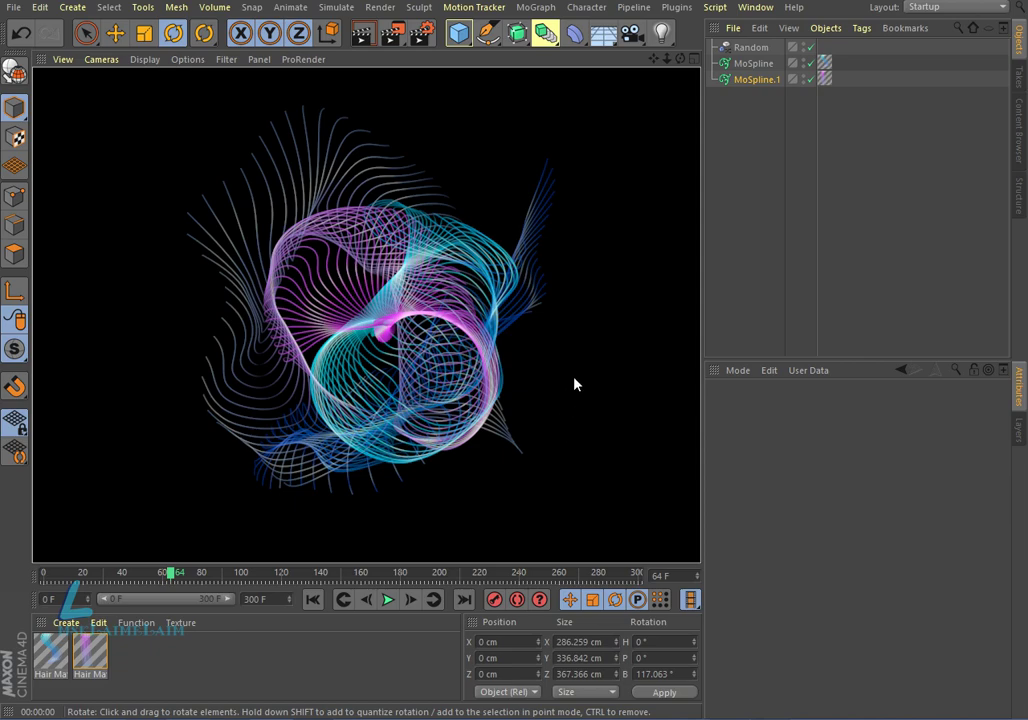
pyautogui.click(755, 80)
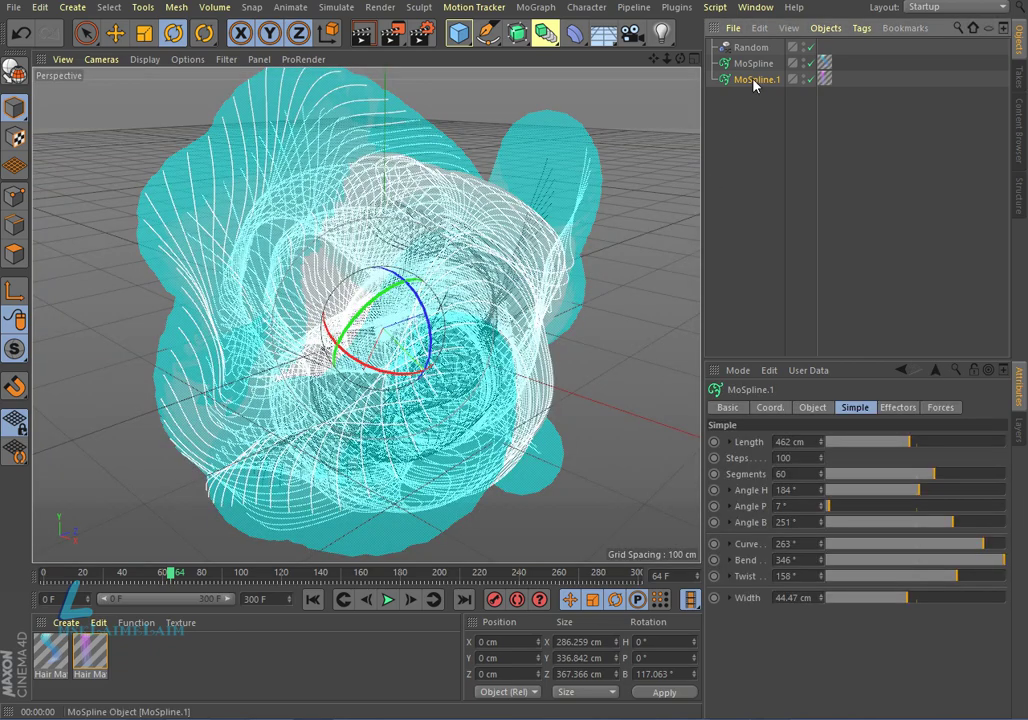
# Duplicate MoSpline.1 and the magenta material, then make Hair Mat.2's left gradient knot vivid green
pyautogui.keyDown('ctrl'); pyautogui.moveTo(755, 80); pyautogui.dragTo(762, 100); pyautogui.keyUp('ctrl')
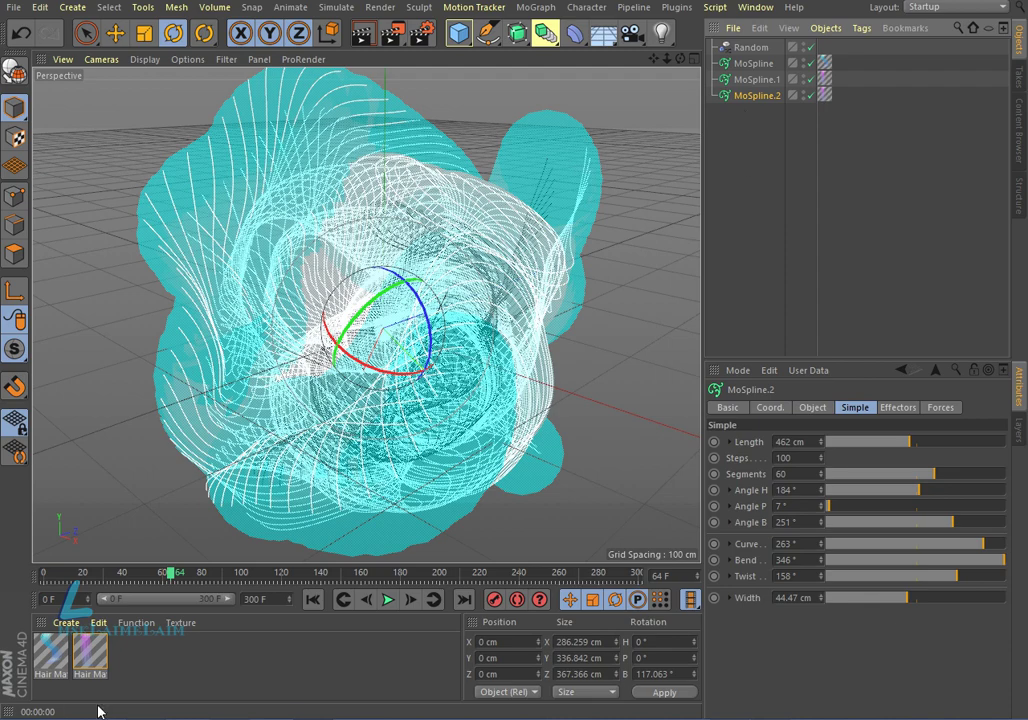
pyautogui.keyDown('ctrl'); pyautogui.moveTo(90, 655); pyautogui.dragTo(126, 668); pyautogui.keyUp('ctrl')
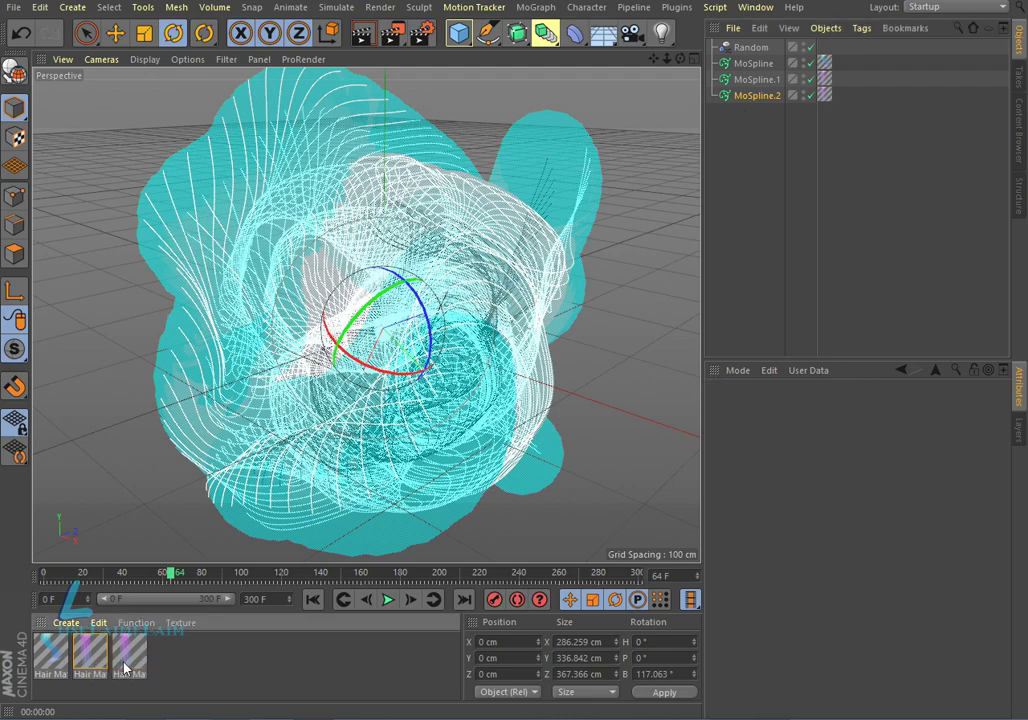
pyautogui.doubleClick(126, 668)
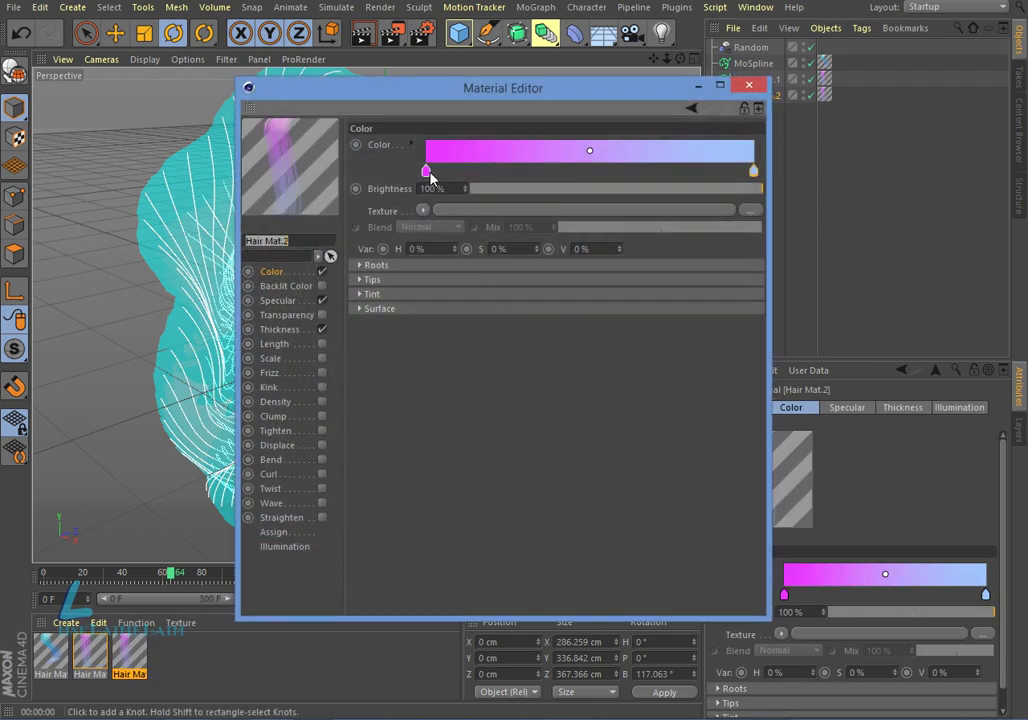
pyautogui.doubleClick(427, 171)
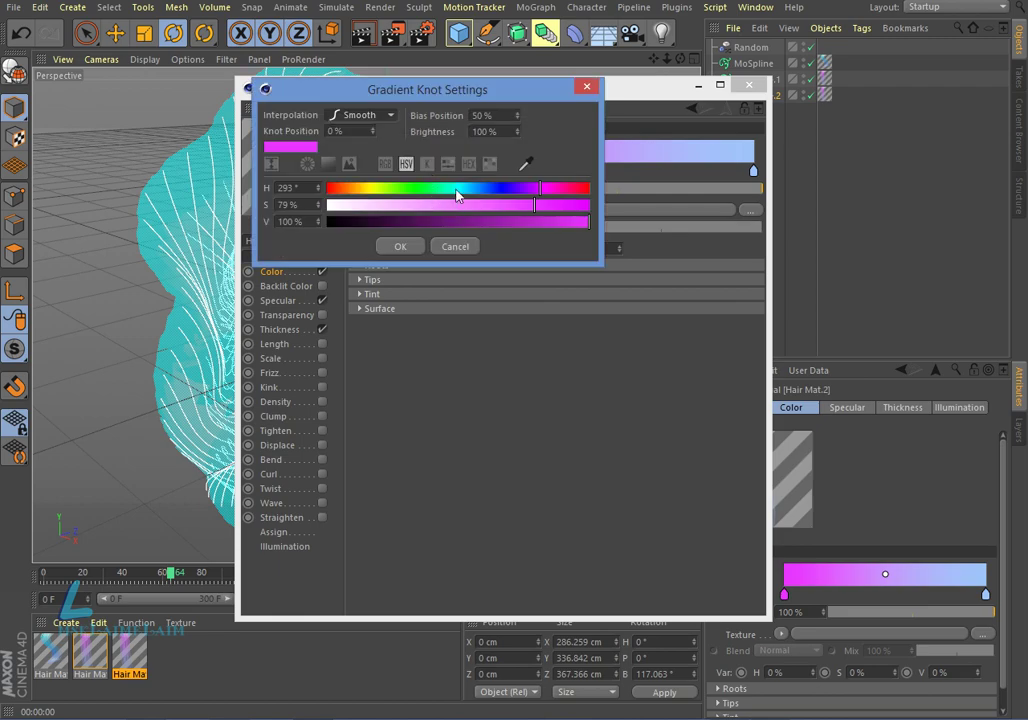
pyautogui.click(434, 188)
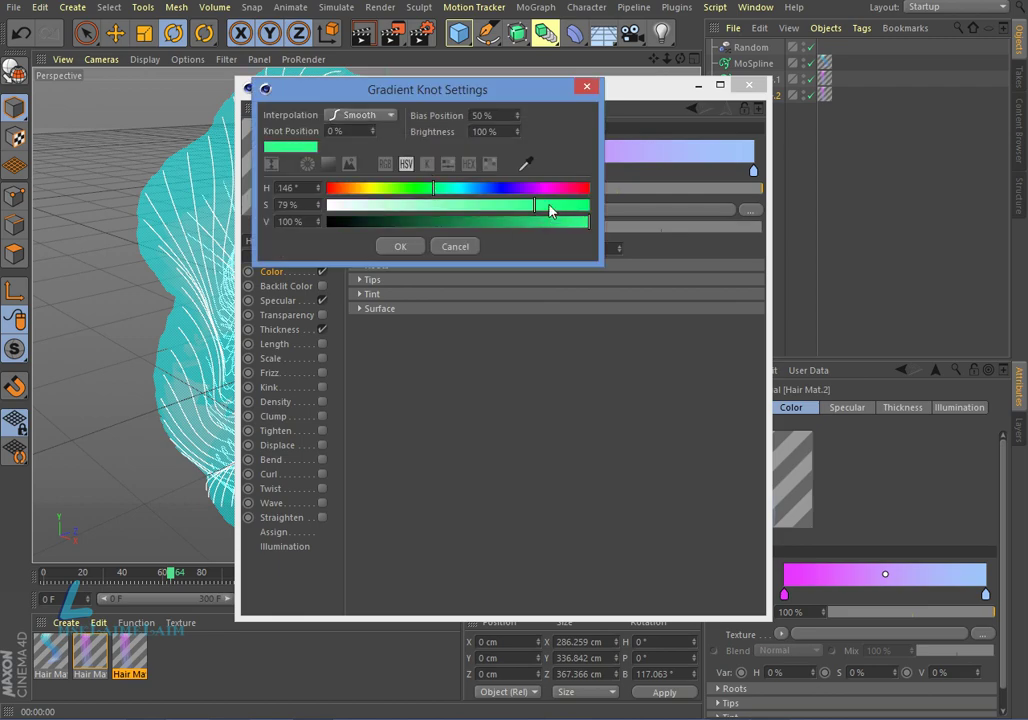
pyautogui.moveTo(535, 206); pyautogui.dragTo(592, 206)
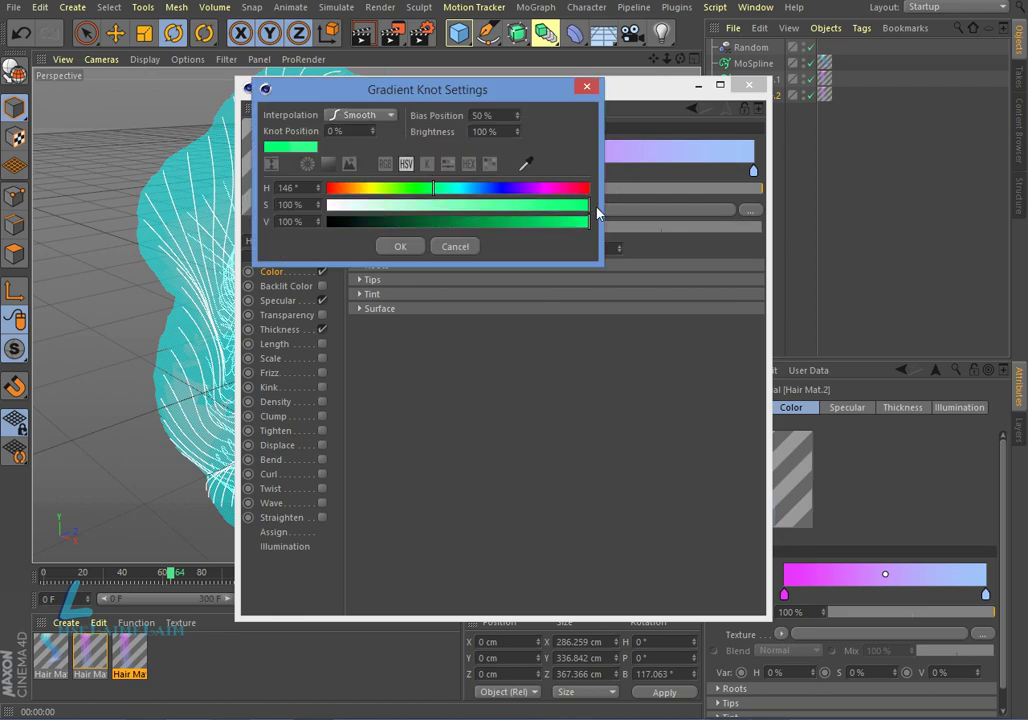
pyautogui.click(400, 247)
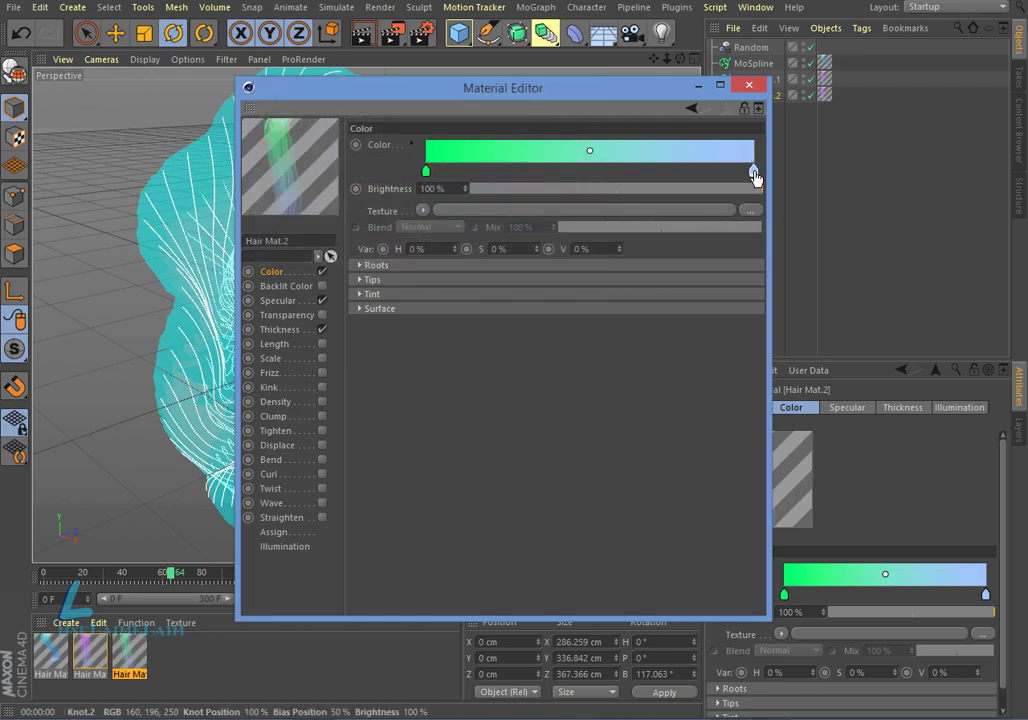
# Set Hair Mat.2's right gradient knot to a second bright green
pyautogui.doubleClick(753, 172)
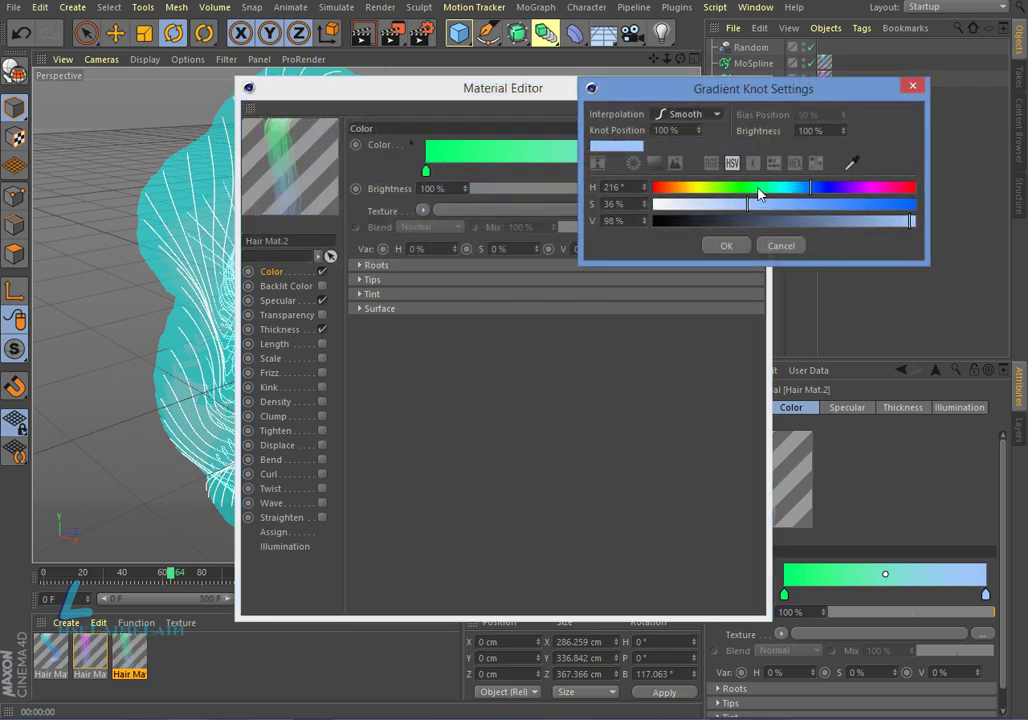
pyautogui.click(757, 188)
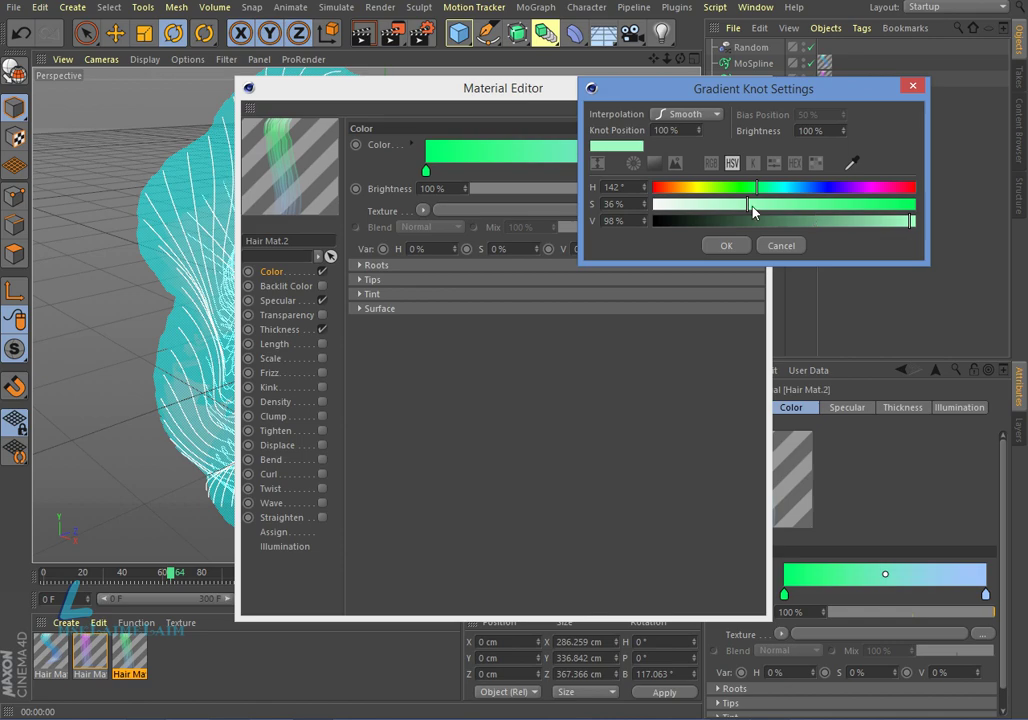
pyautogui.moveTo(750, 205); pyautogui.dragTo(895, 226)
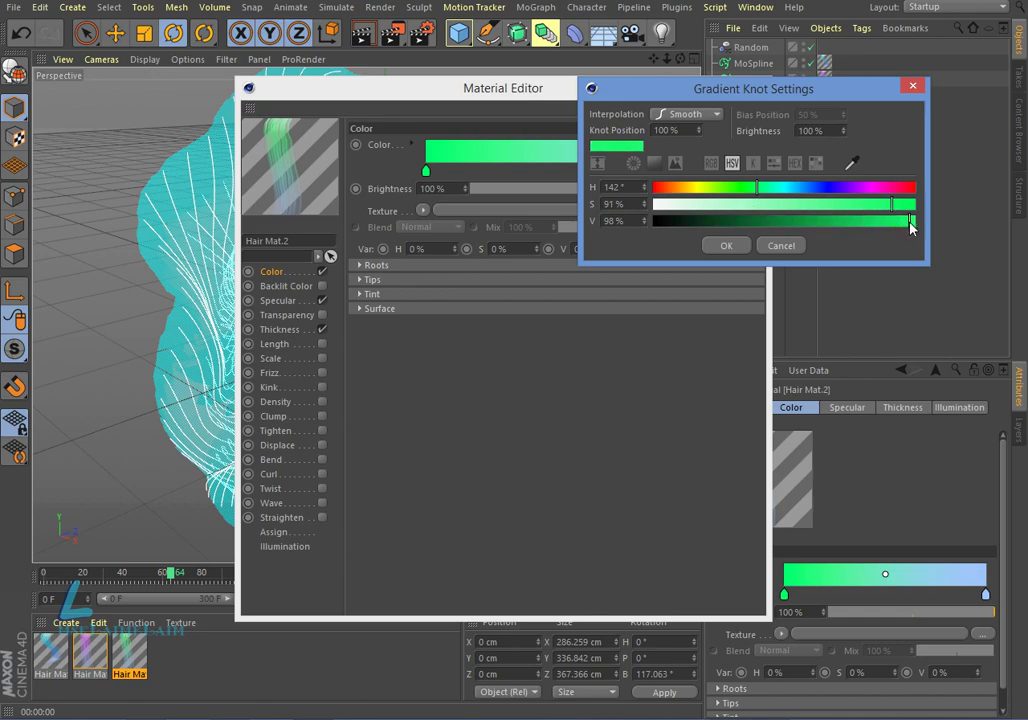
pyautogui.click(728, 246)
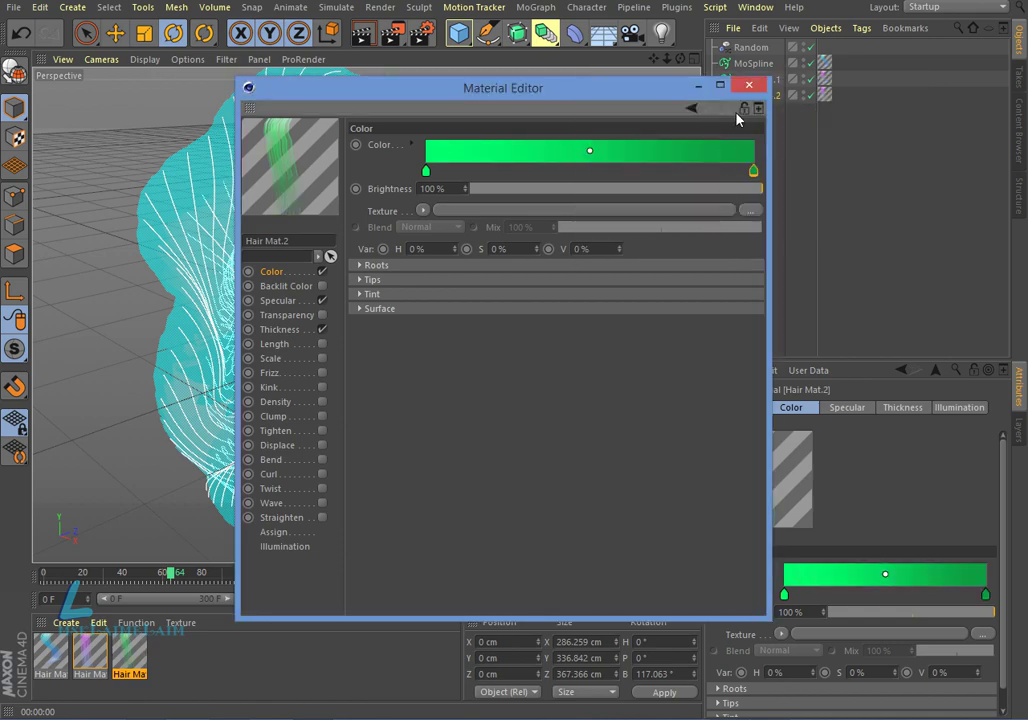
pyautogui.click(749, 85)
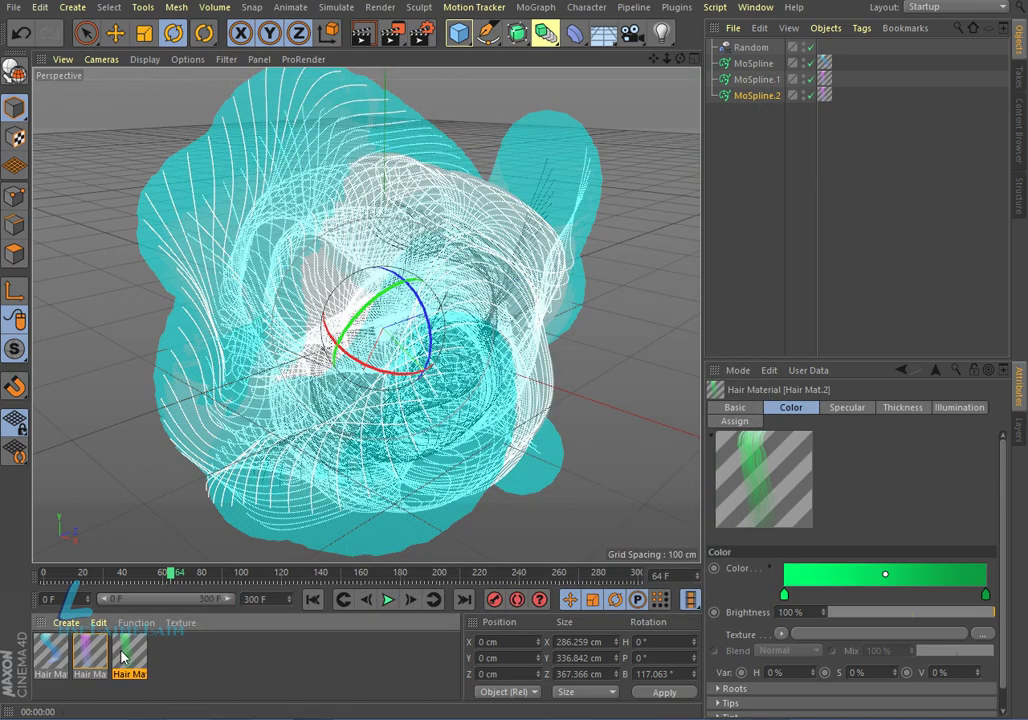
# Apply Hair Mat.2 to MoSpline.2, bank it about 237°, and render previews up to frame 150
pyautogui.moveTo(123, 656); pyautogui.dragTo(836, 97)
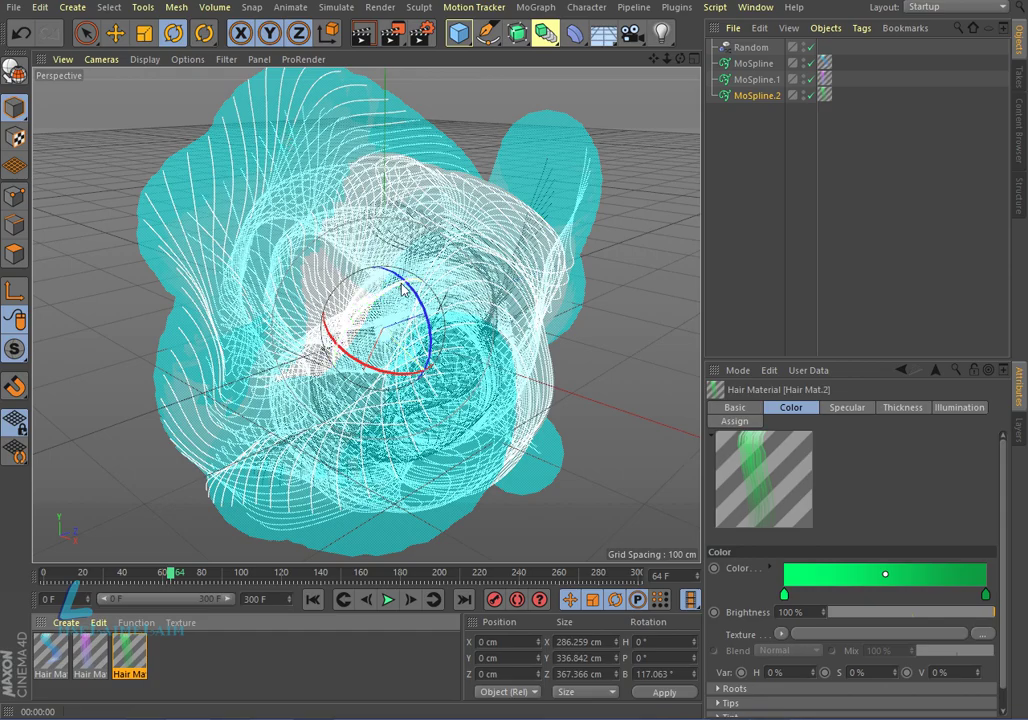
pyautogui.moveTo(401, 289)
pyautogui.mouseDown()
pyautogui.moveTo(449, 445)
pyautogui.moveTo(466, 560)
pyautogui.mouseUp()
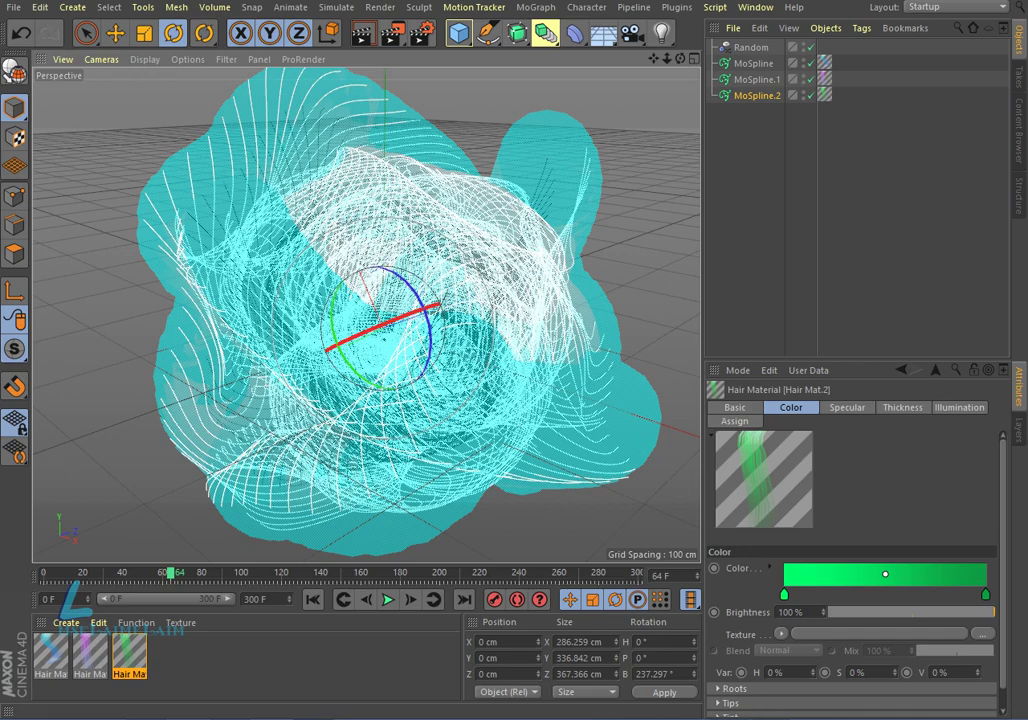
pyautogui.click(364, 33)
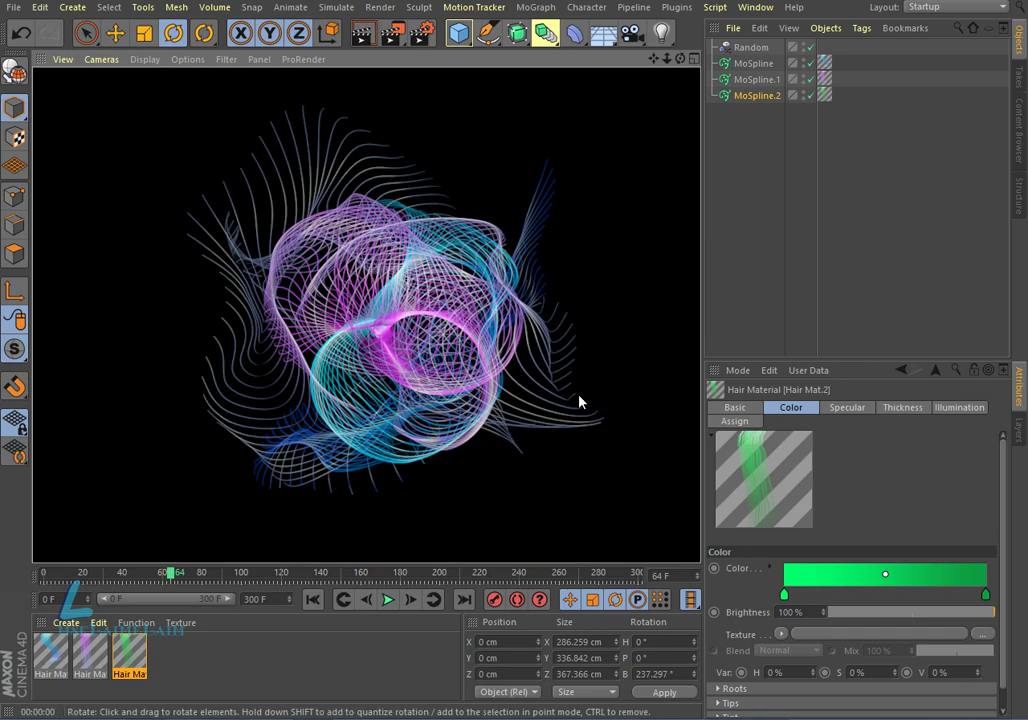
pyautogui.click(388, 600)
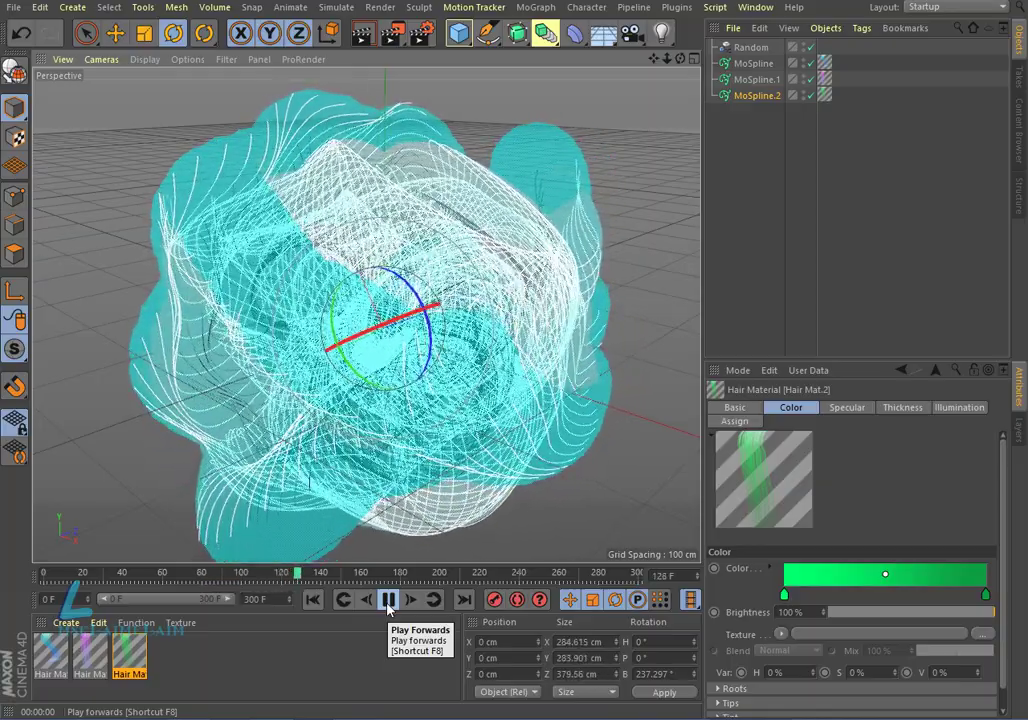
pyautogui.click(388, 603)
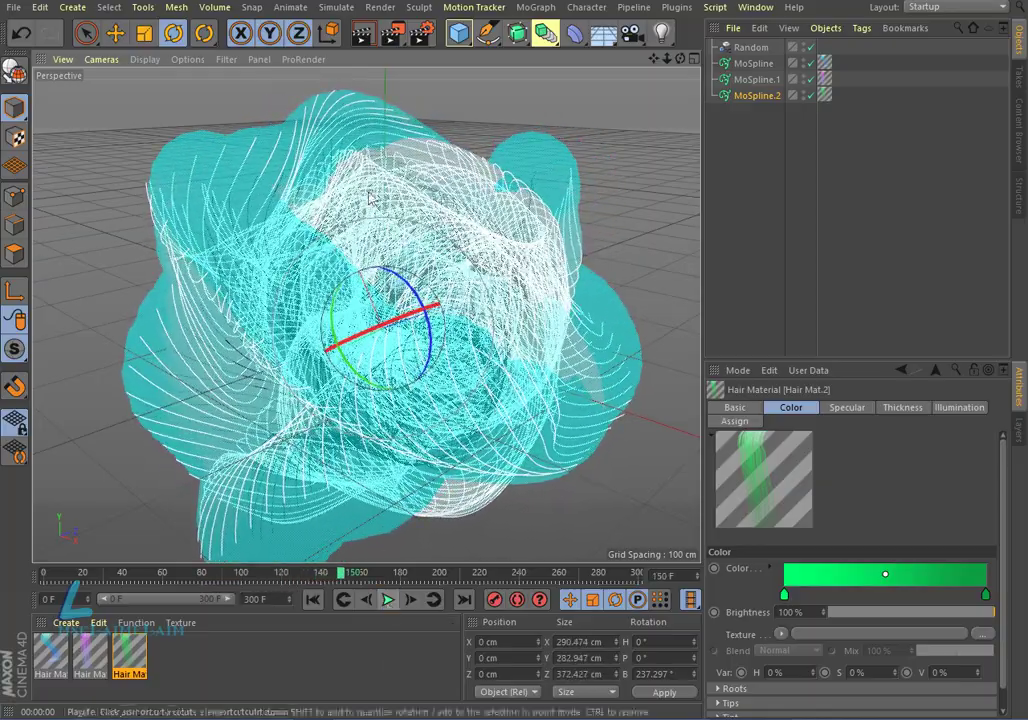
pyautogui.click(362, 33)
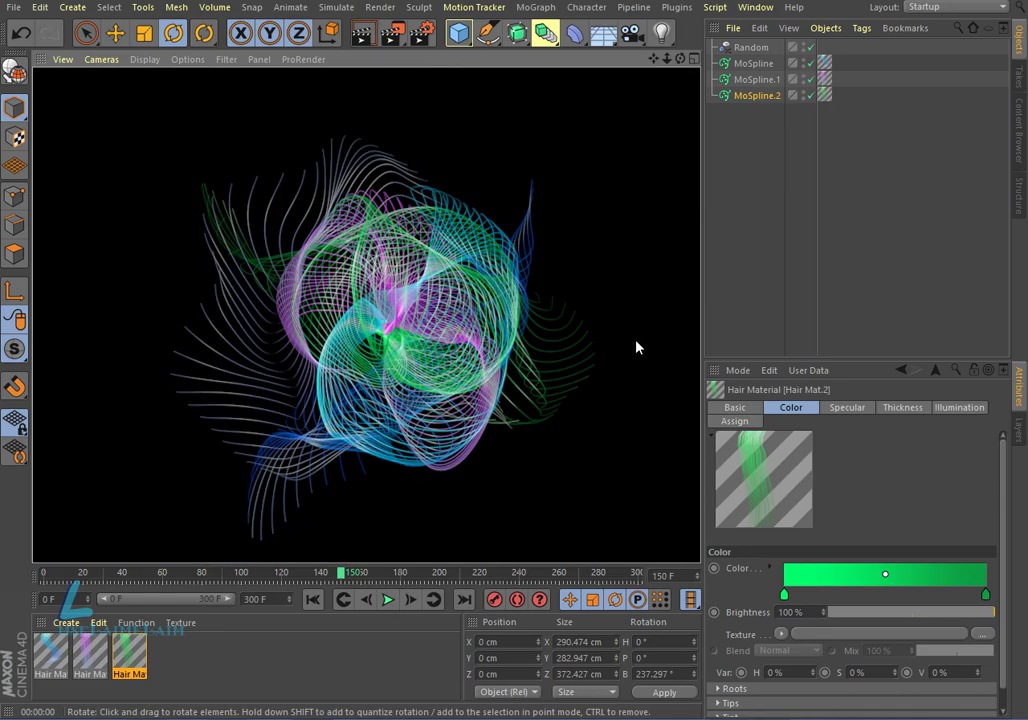
# Zoom in, play on to frame 158 and render it, then zoom back out
pyautogui.scroll(3, 447, 320)
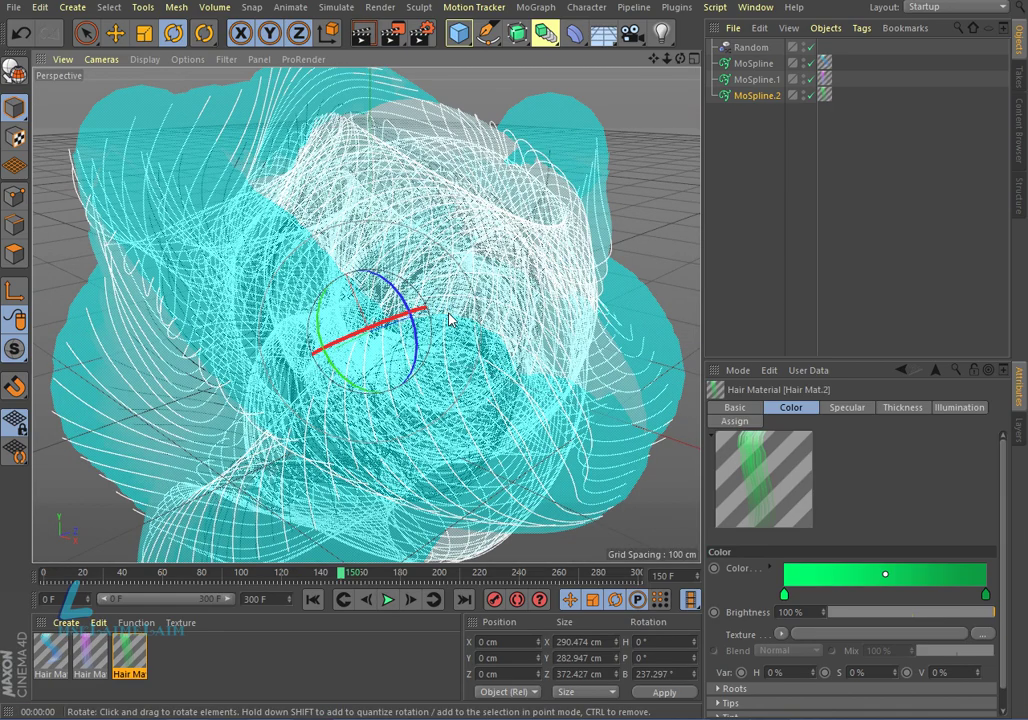
pyautogui.scroll(5, 450, 314)
pyautogui.click(388, 603)
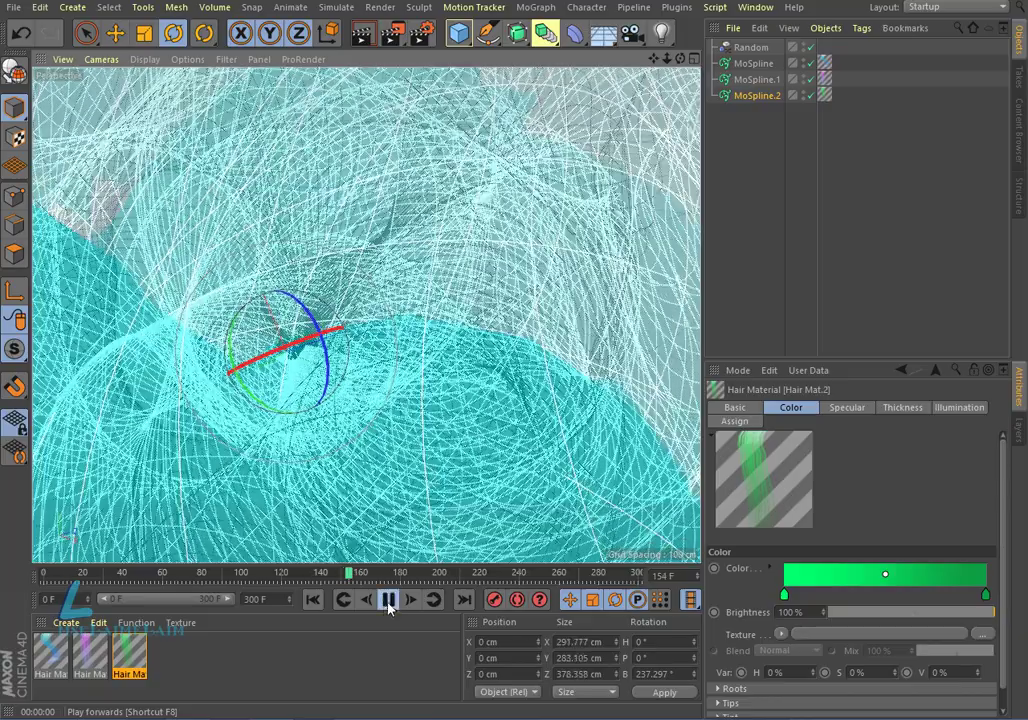
pyautogui.click(388, 603)
pyautogui.click(362, 33)
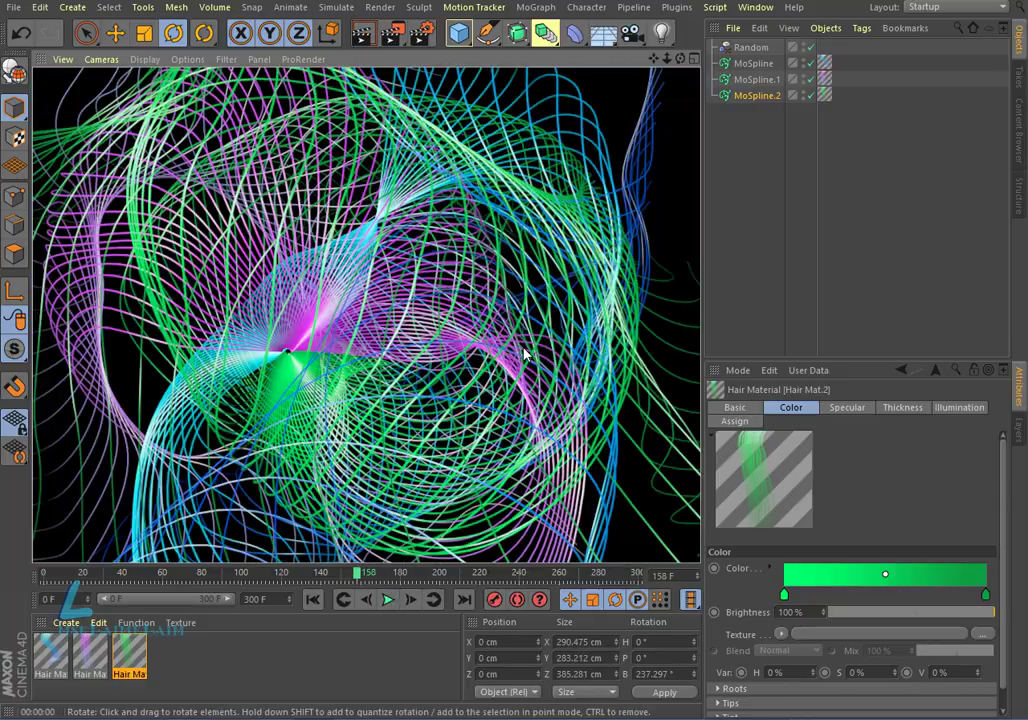
pyautogui.scroll(-2, 454, 390)
pyautogui.scroll(-2, 454, 392)
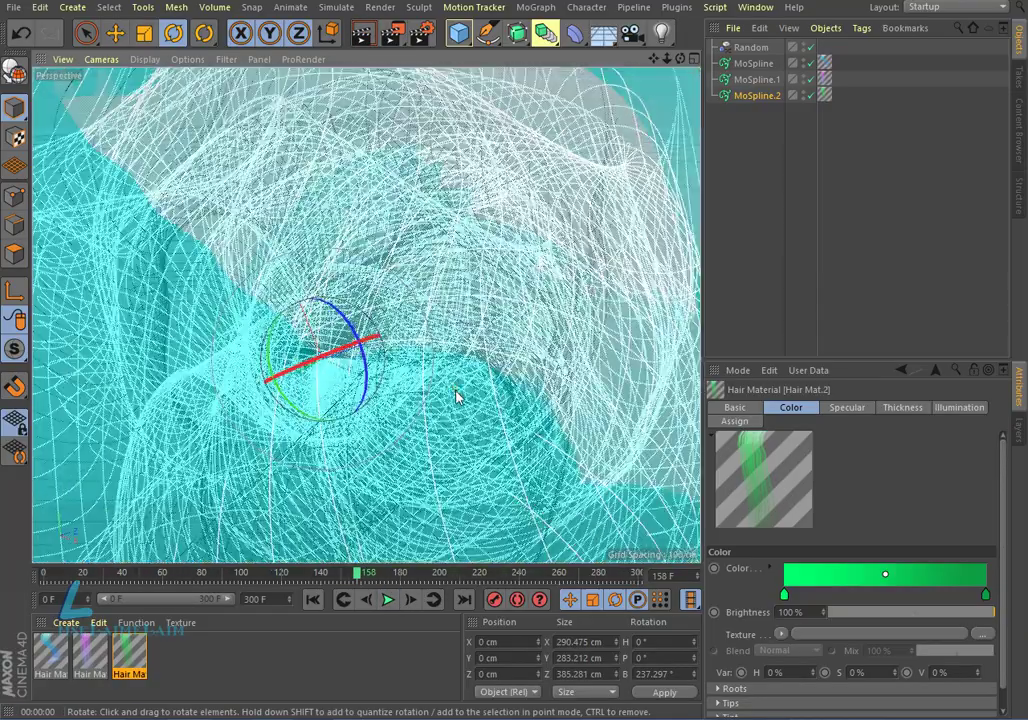
pyautogui.scroll(-3, 456, 440)
pyautogui.scroll(-2, 456, 440)
pyautogui.scroll(-2, 457, 455)
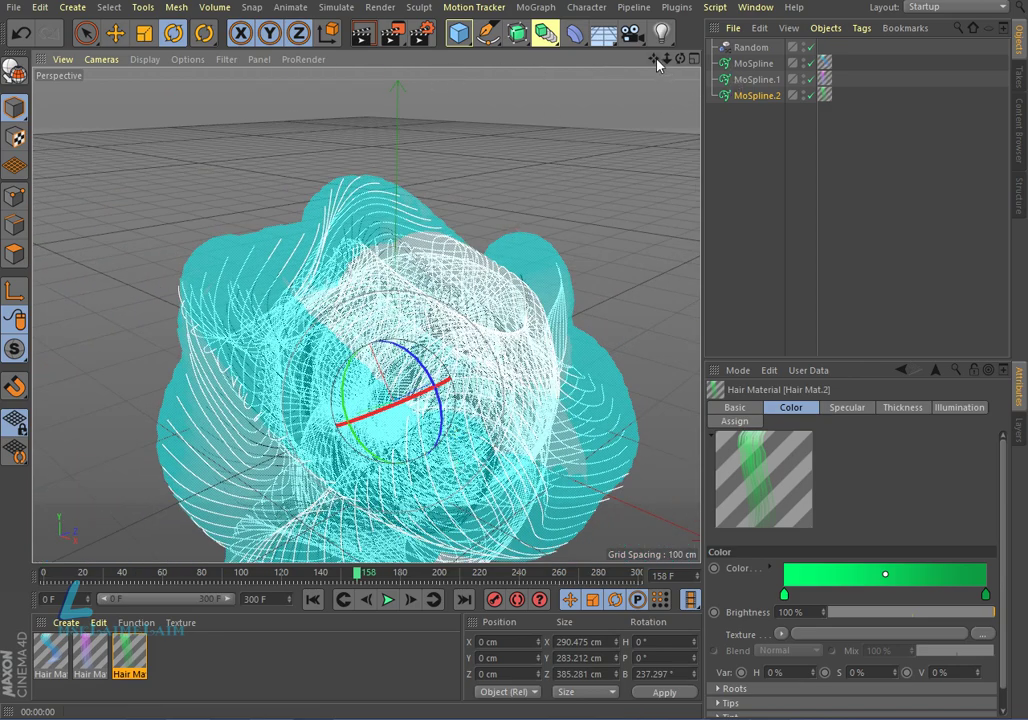
# Duplicate MoSpline.2 as MoSpline.3 and lengthen it to 781 cm
pyautogui.moveTo(653, 59); pyautogui.dragTo(655, 29)
pyautogui.click(760, 97)
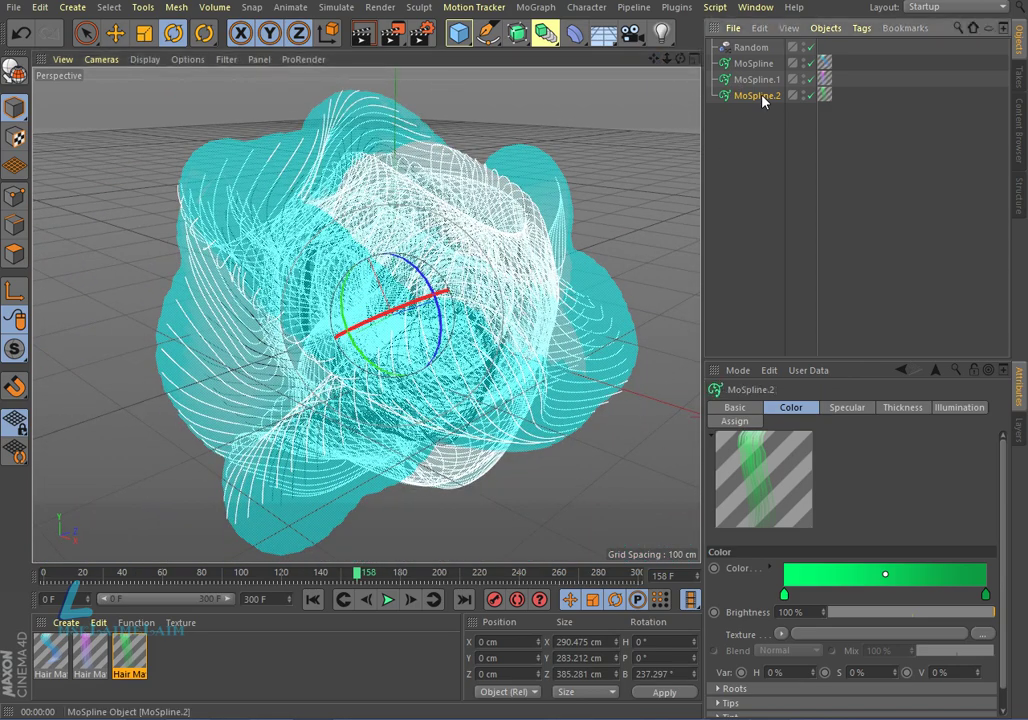
pyautogui.keyDown('ctrl'); pyautogui.moveTo(760, 97); pyautogui.dragTo(757, 116); pyautogui.keyUp('ctrl')
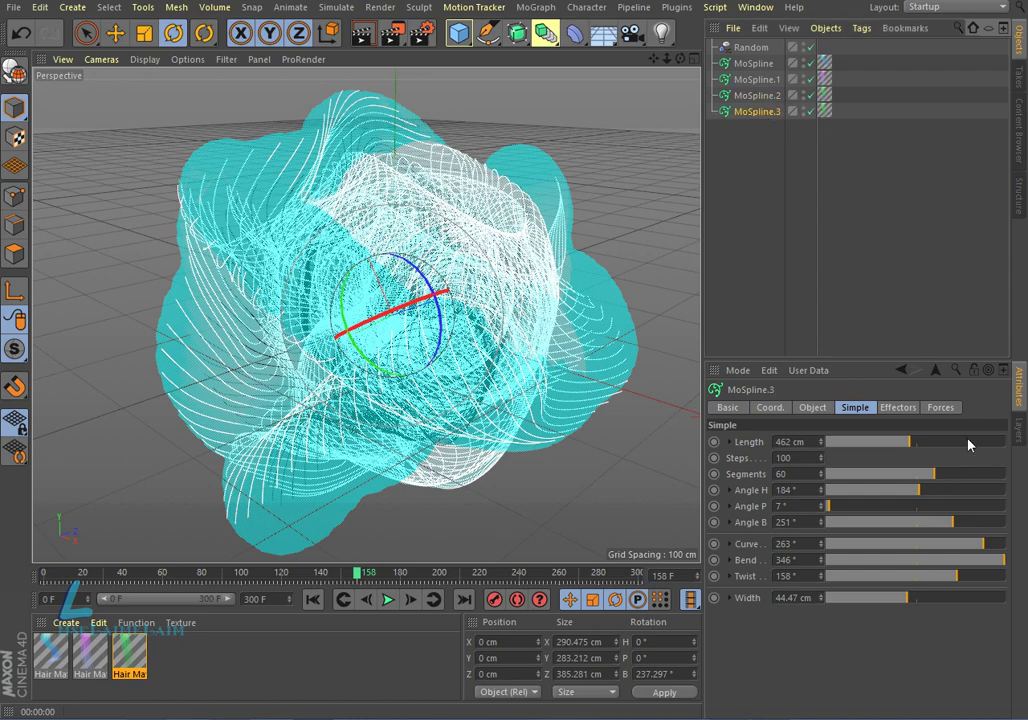
pyautogui.click(967, 442)
pyautogui.click(362, 36)
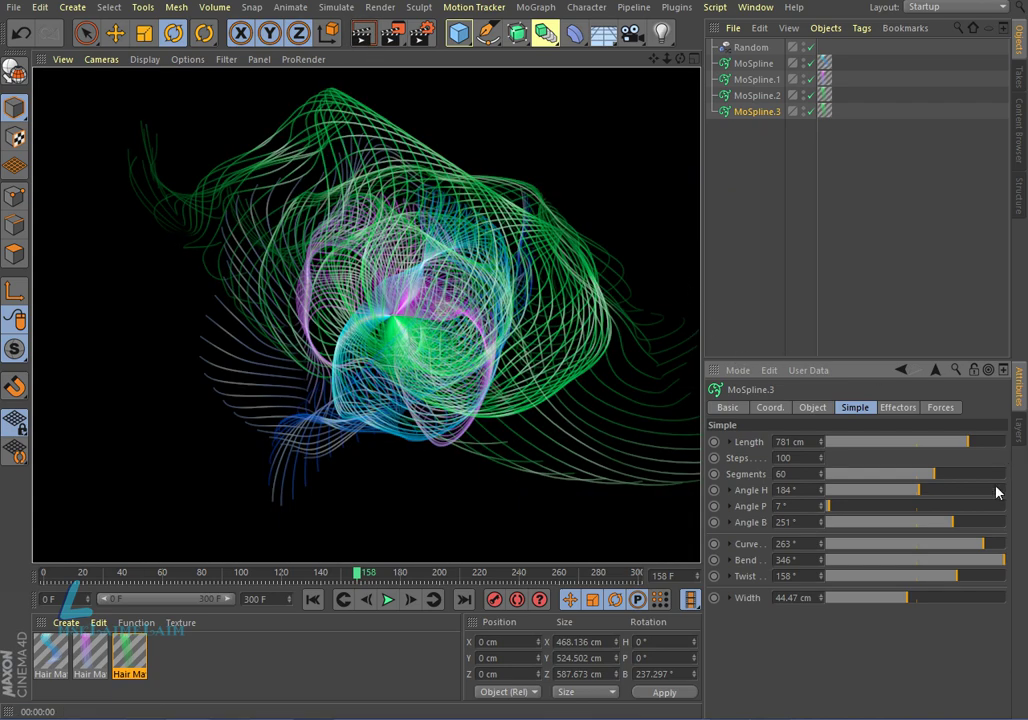
# Give MoSpline.3 22 segments, Angle P 171° and Curve -27°, rendering previews along the way
pyautogui.click(866, 482)
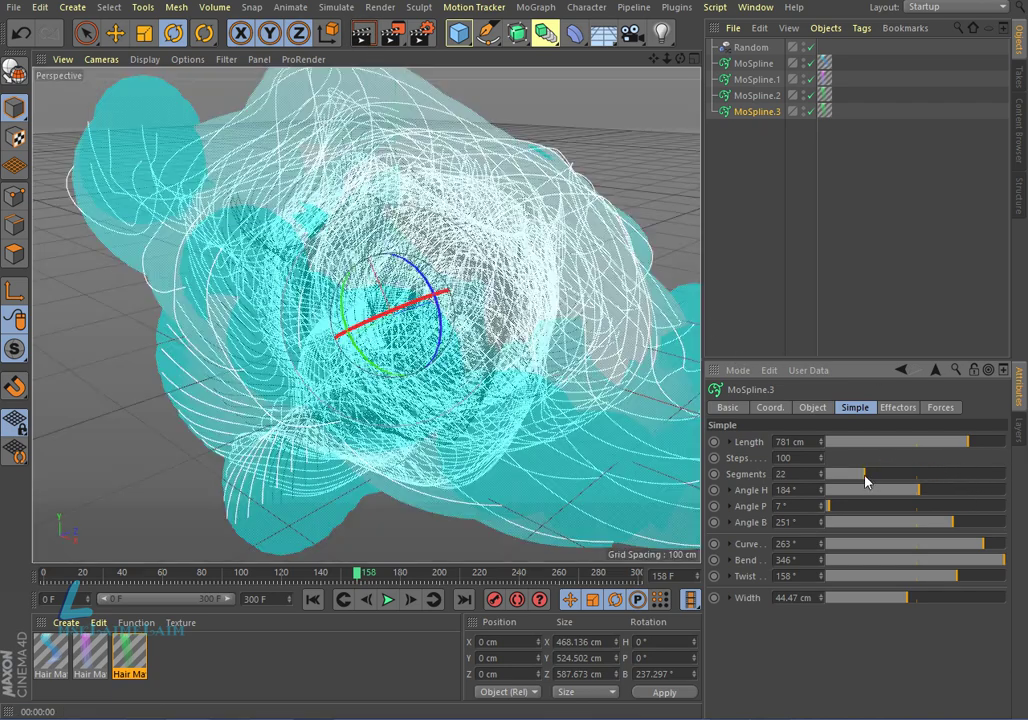
pyautogui.click(357, 39)
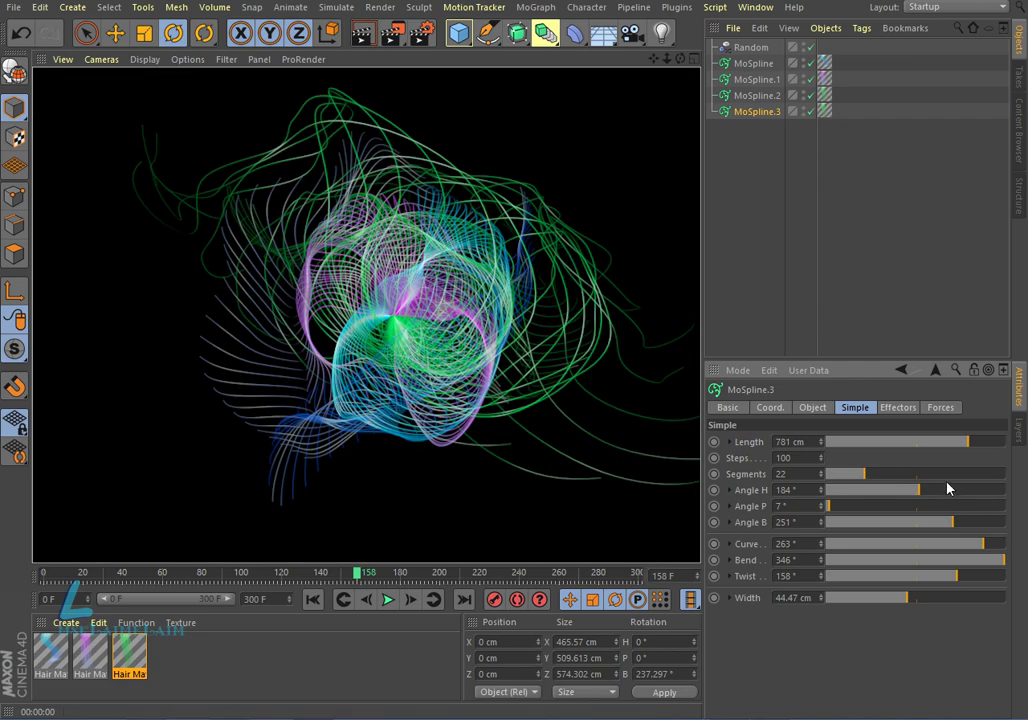
pyautogui.moveTo(873, 507); pyautogui.dragTo(912, 507)
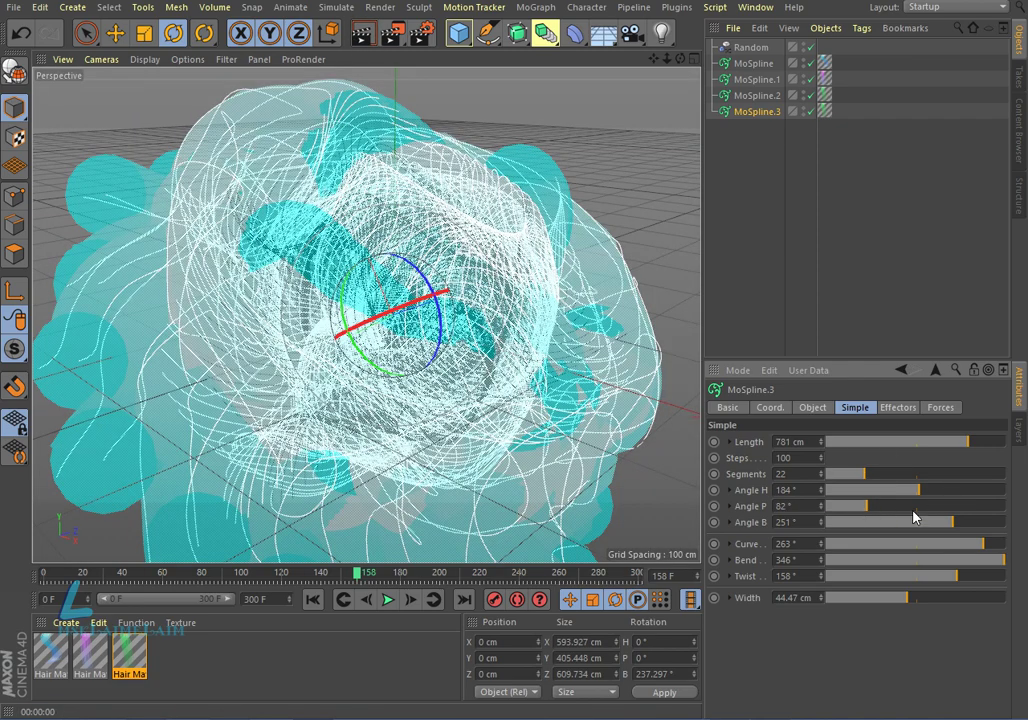
pyautogui.click(364, 33)
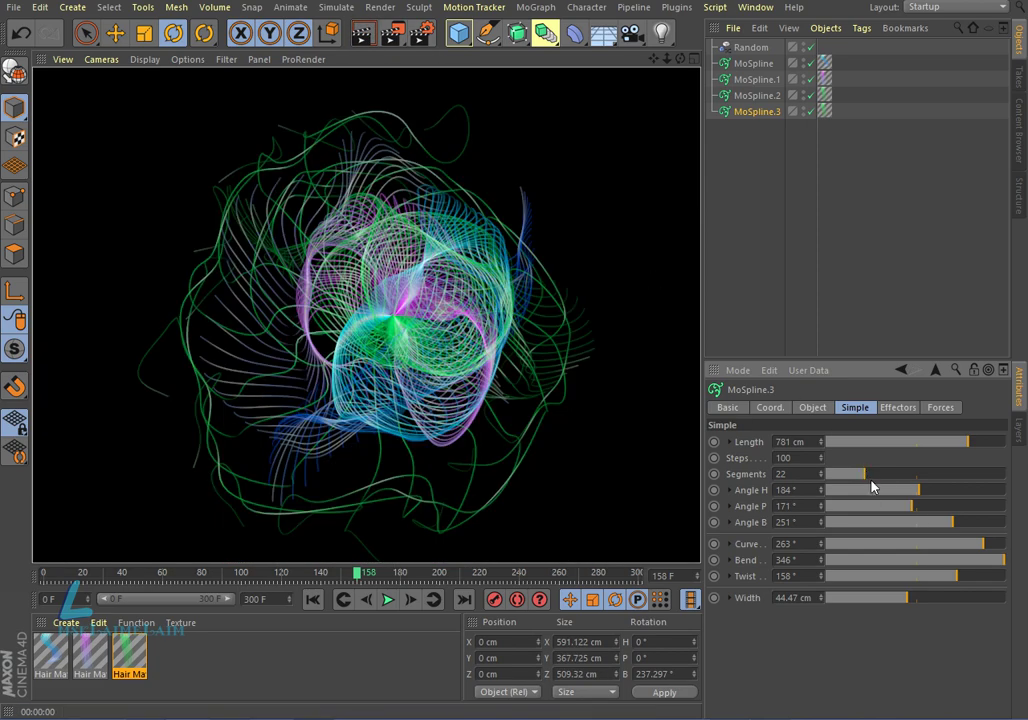
pyautogui.click(910, 545)
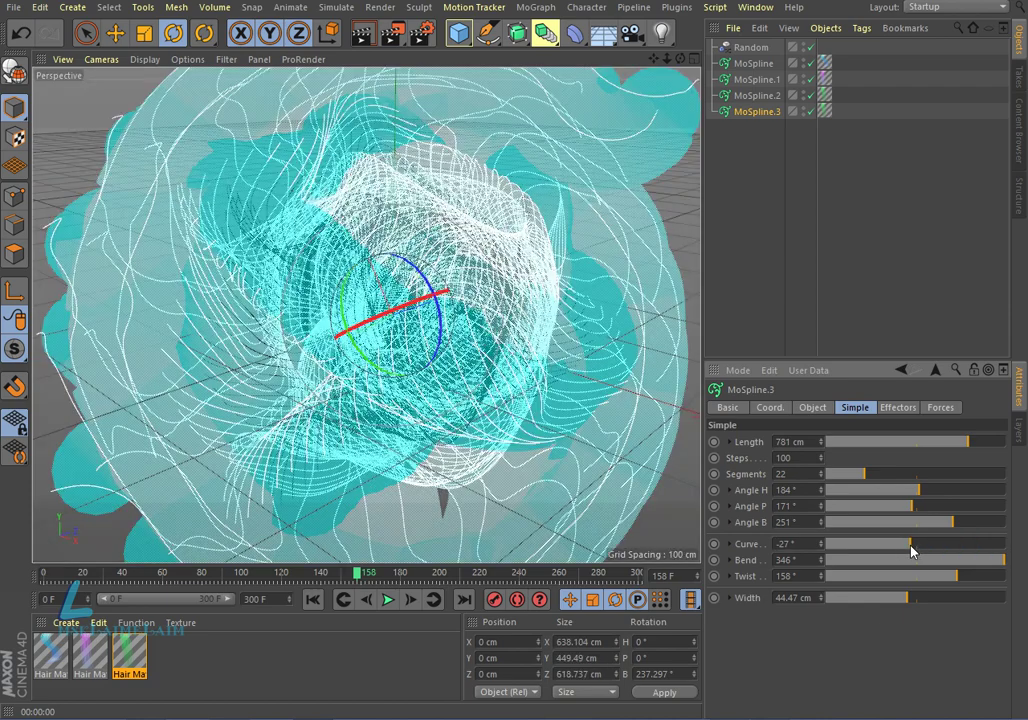
pyautogui.click(363, 36)
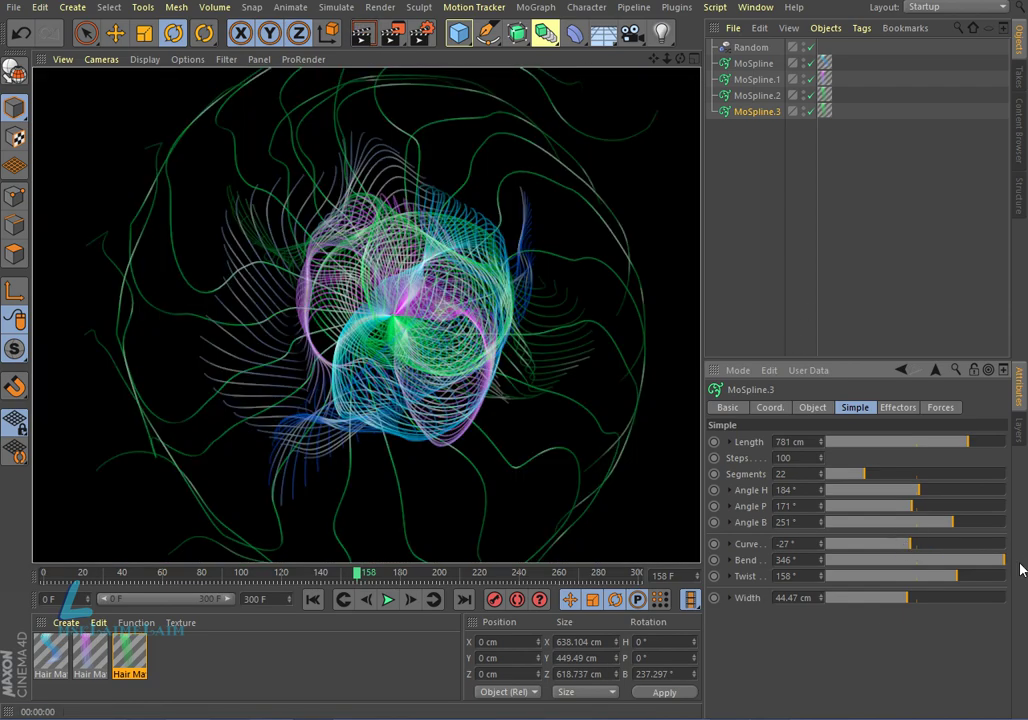
# Set MoSpline.3's Bend to 218° and duplicate the hair material as Hair Mat.3
pyautogui.click(948, 560)
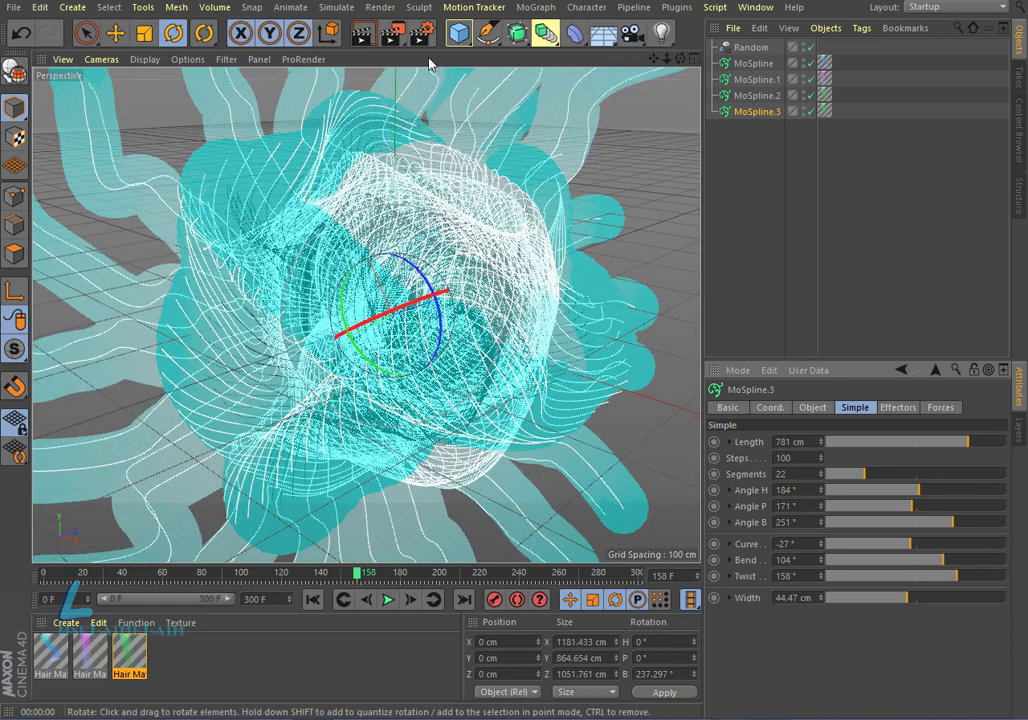
pyautogui.click(366, 36)
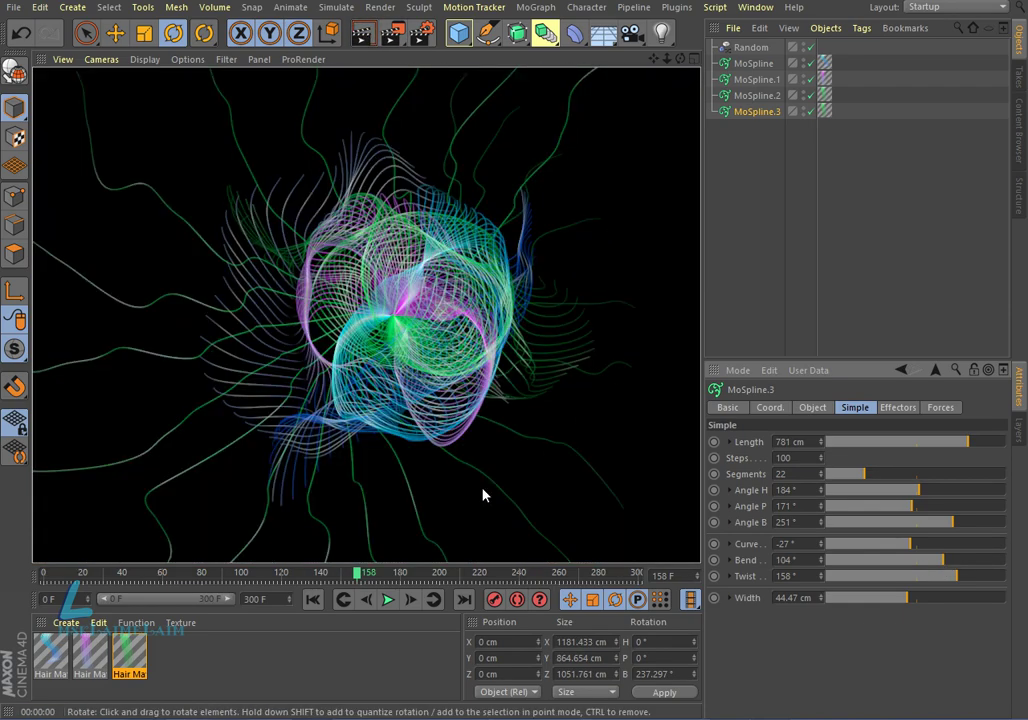
pyautogui.click(972, 562)
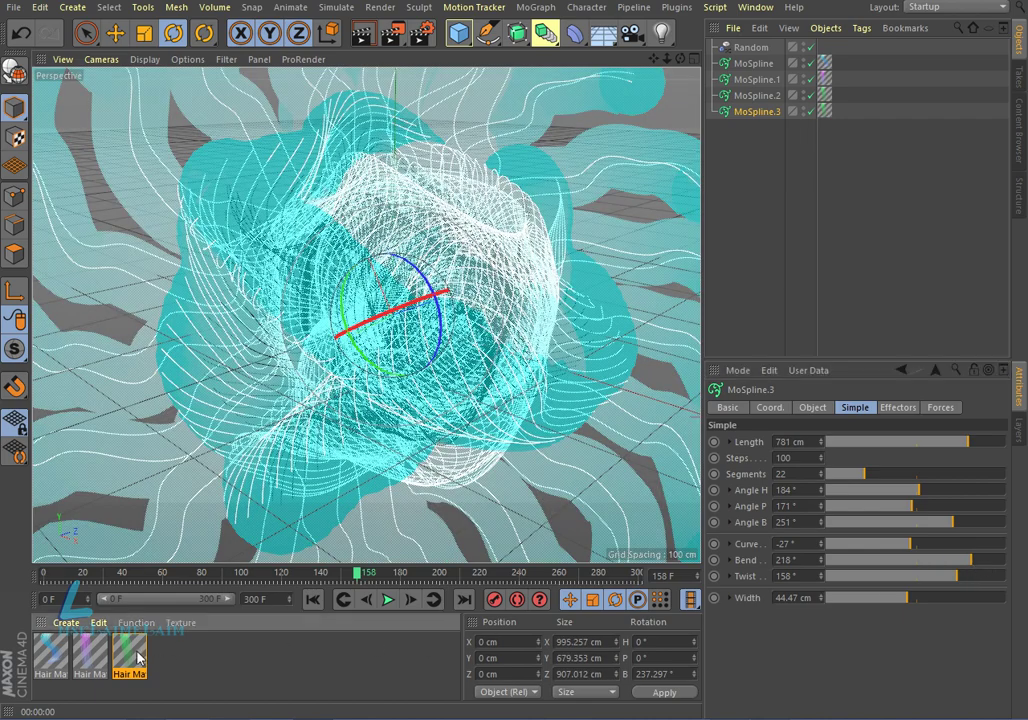
pyautogui.keyDown('ctrl'); pyautogui.moveTo(139, 657); pyautogui.dragTo(166, 663); pyautogui.keyUp('ctrl')
# Set both end knots of Hair Mat.3's gradient to yellow
pyautogui.doubleClick(166, 663)
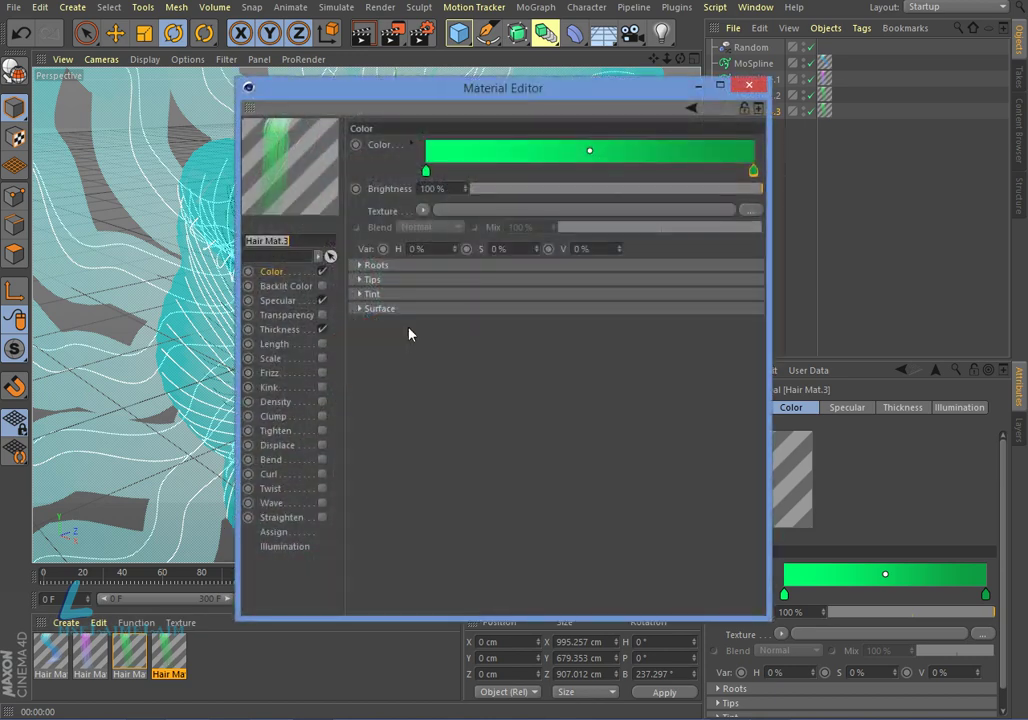
pyautogui.doubleClick(427, 172)
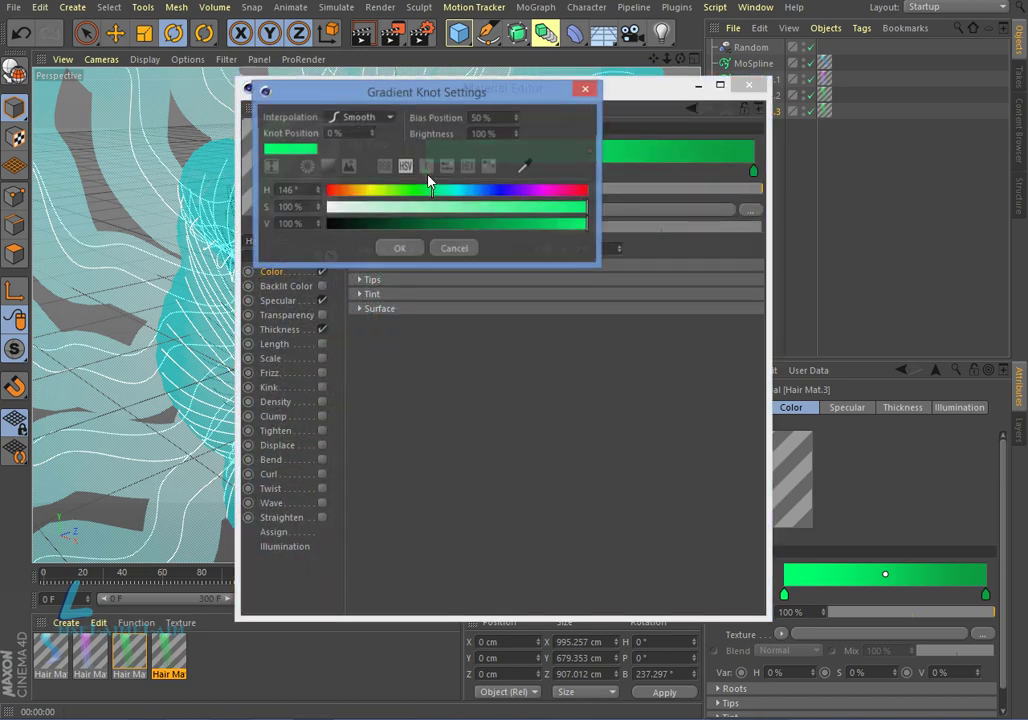
pyautogui.click(368, 191)
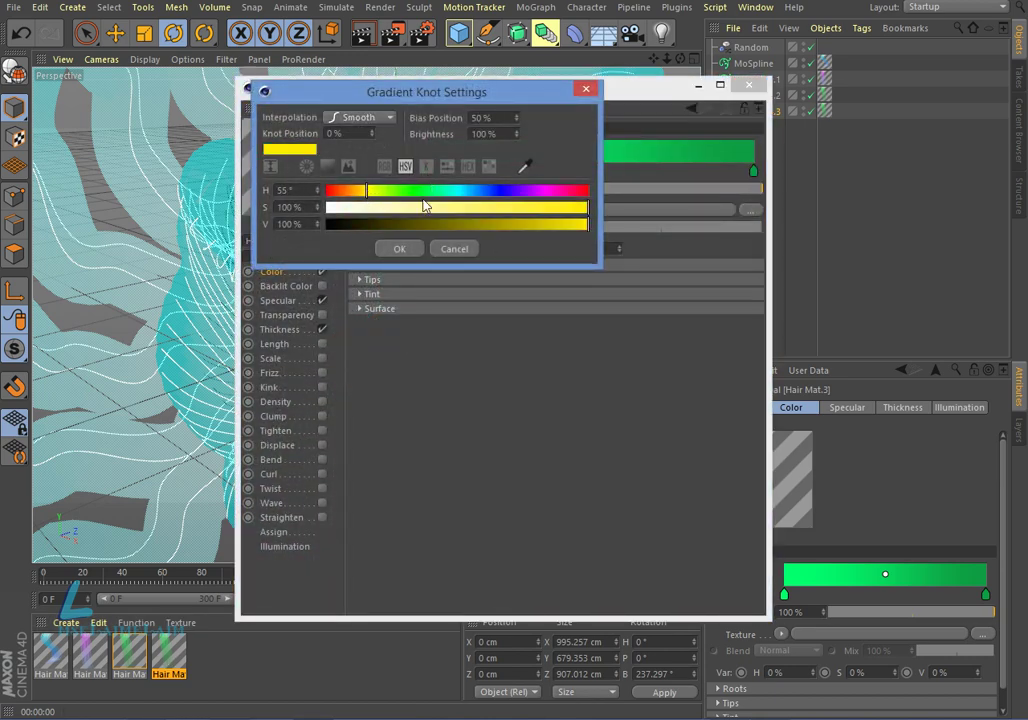
pyautogui.click(564, 208)
pyautogui.click(402, 249)
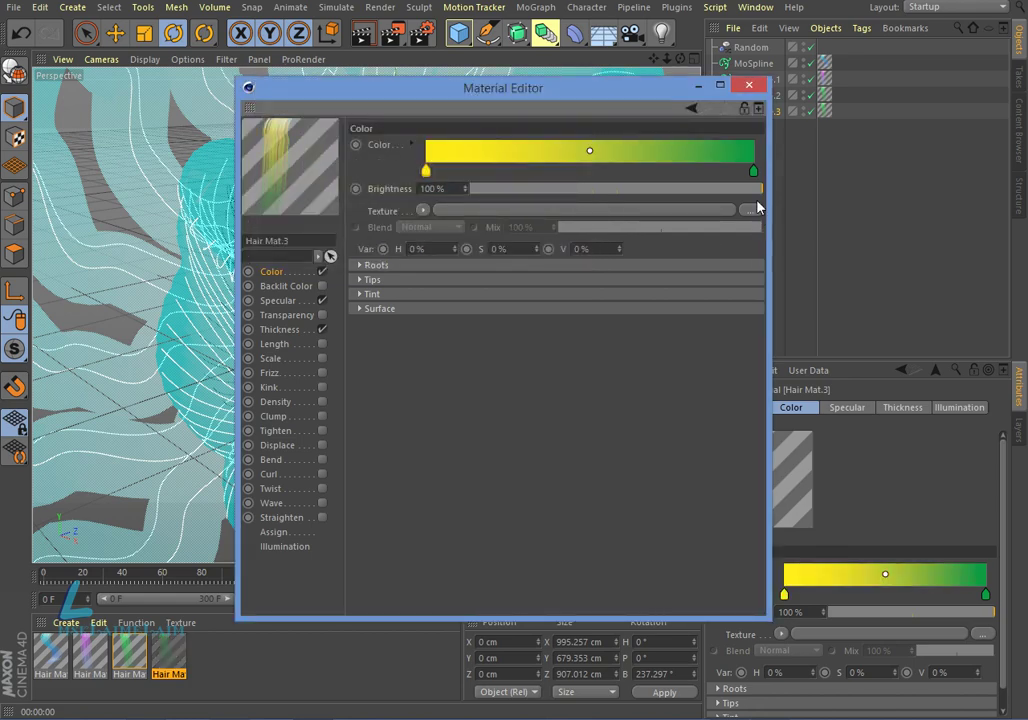
pyautogui.doubleClick(755, 172)
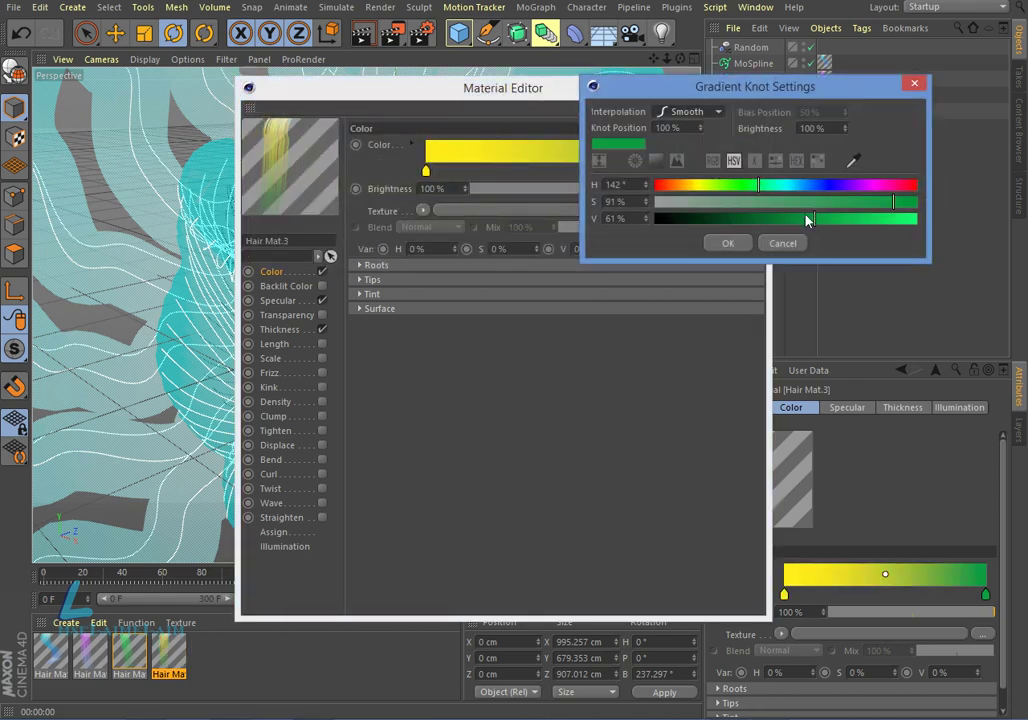
pyautogui.click(694, 186)
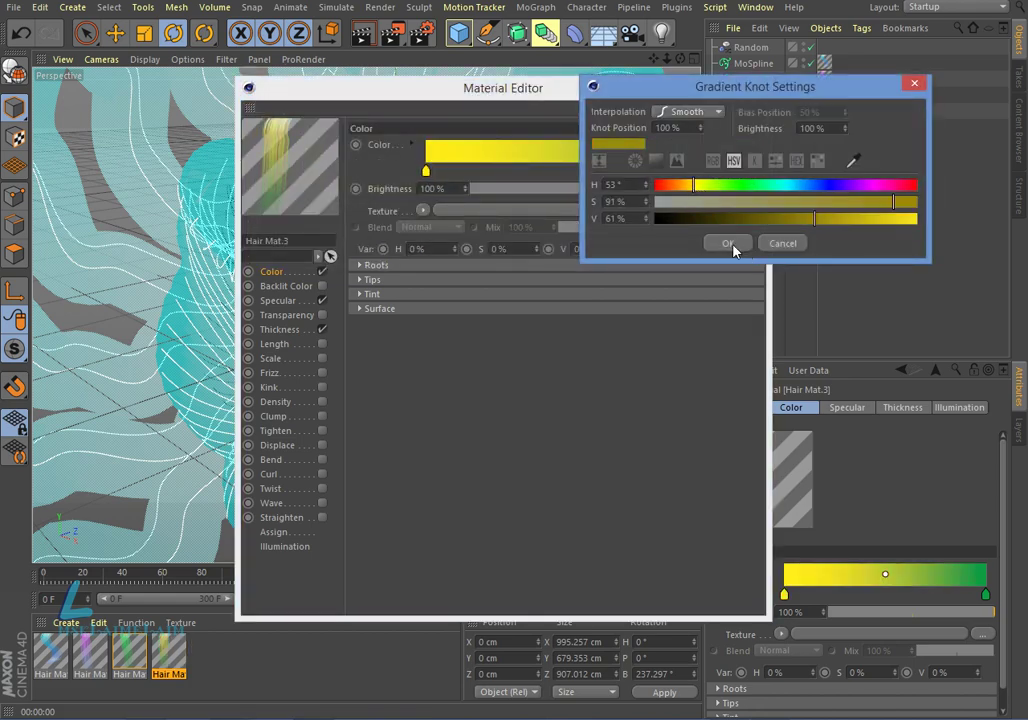
pyautogui.click(733, 245)
# Add an orange middle knot at 43.627% and close the material editor
pyautogui.click(569, 171)
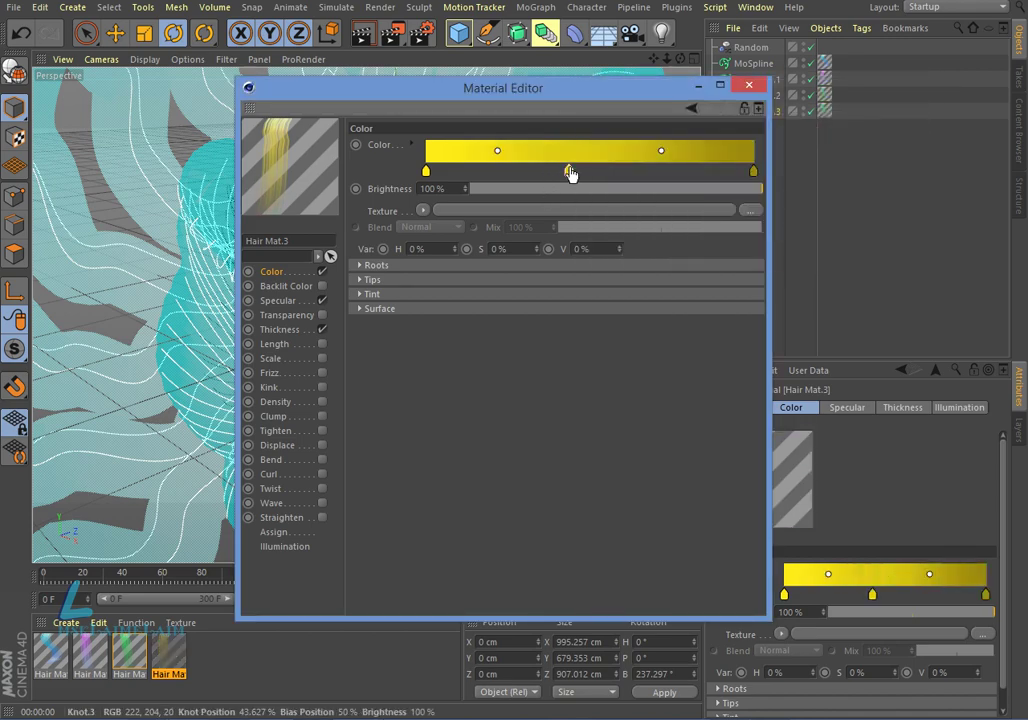
pyautogui.doubleClick(569, 172)
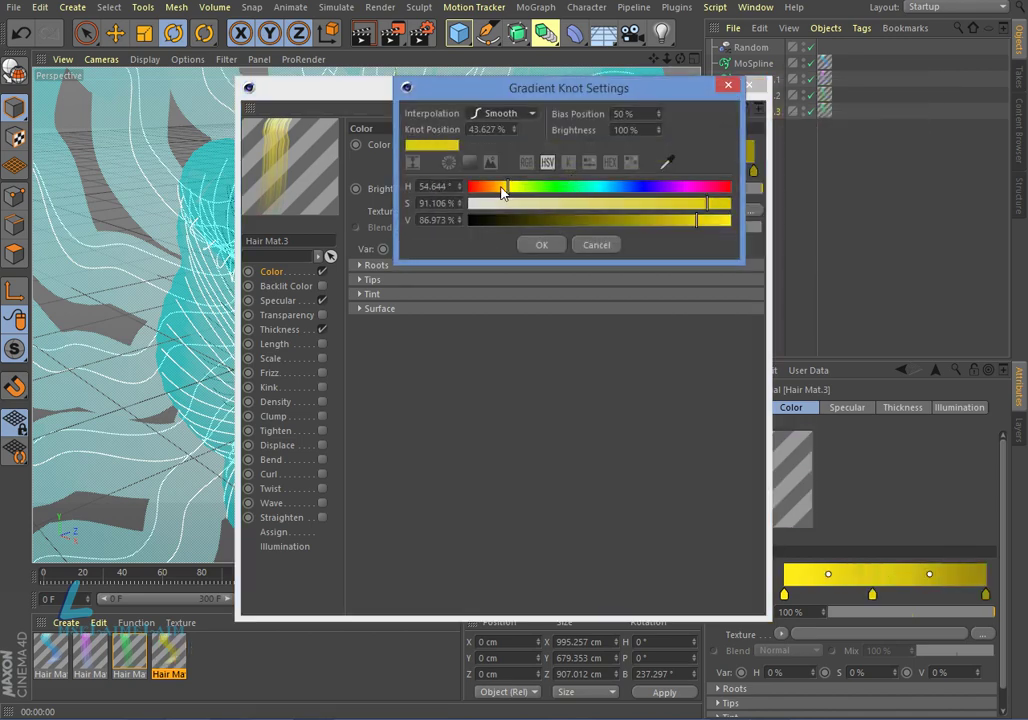
pyautogui.moveTo(503, 188); pyautogui.dragTo(492, 187)
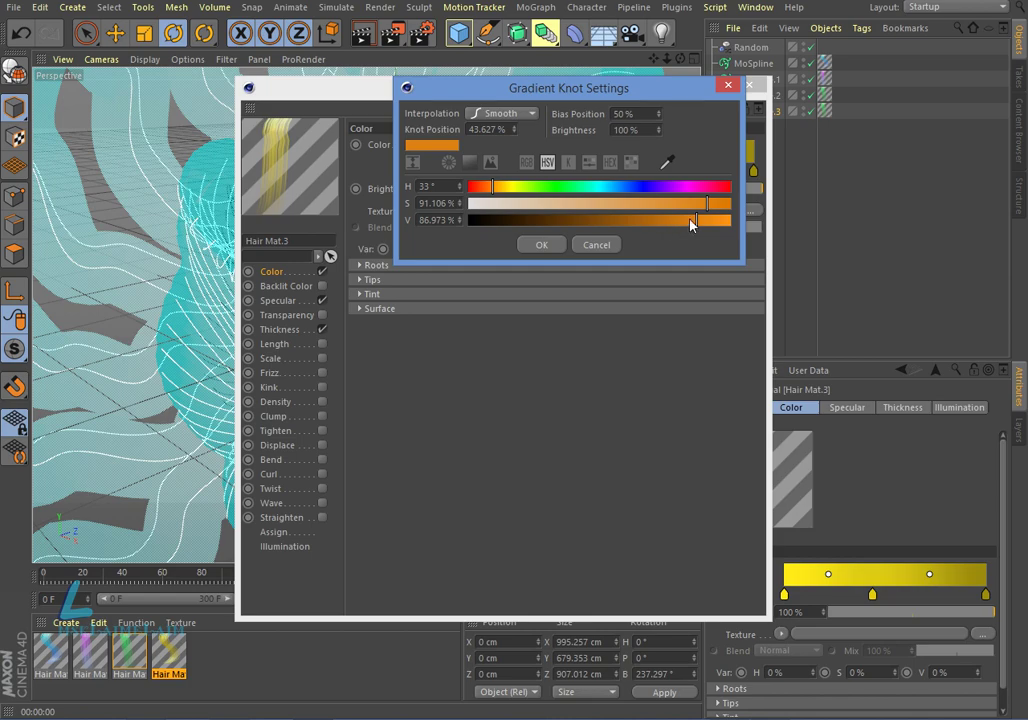
pyautogui.click(542, 245)
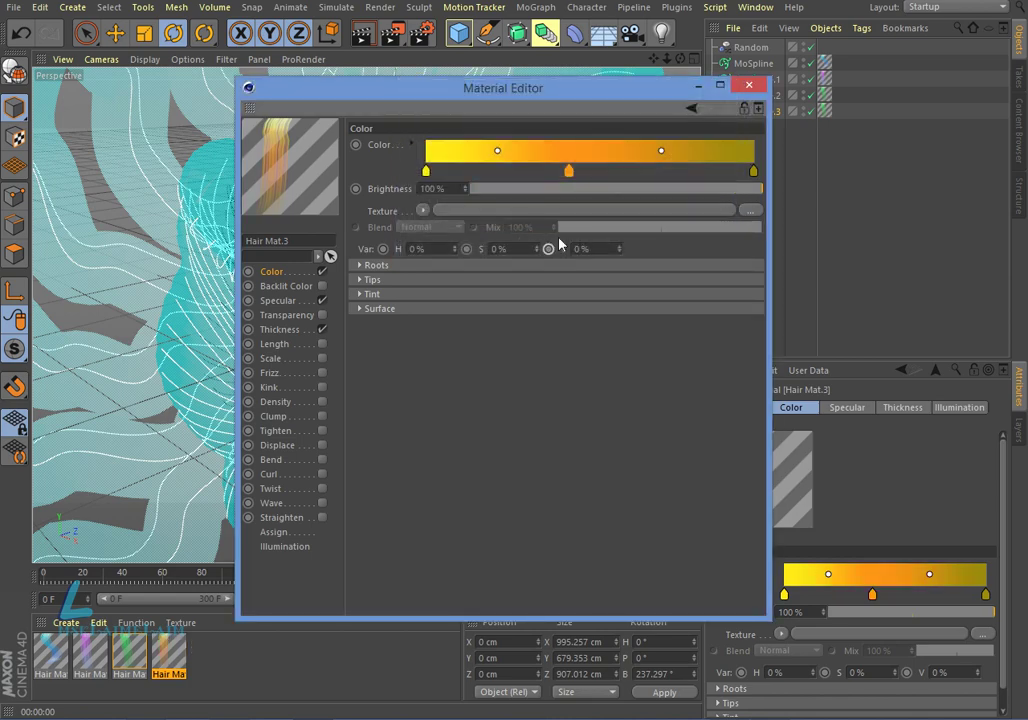
pyautogui.click(746, 86)
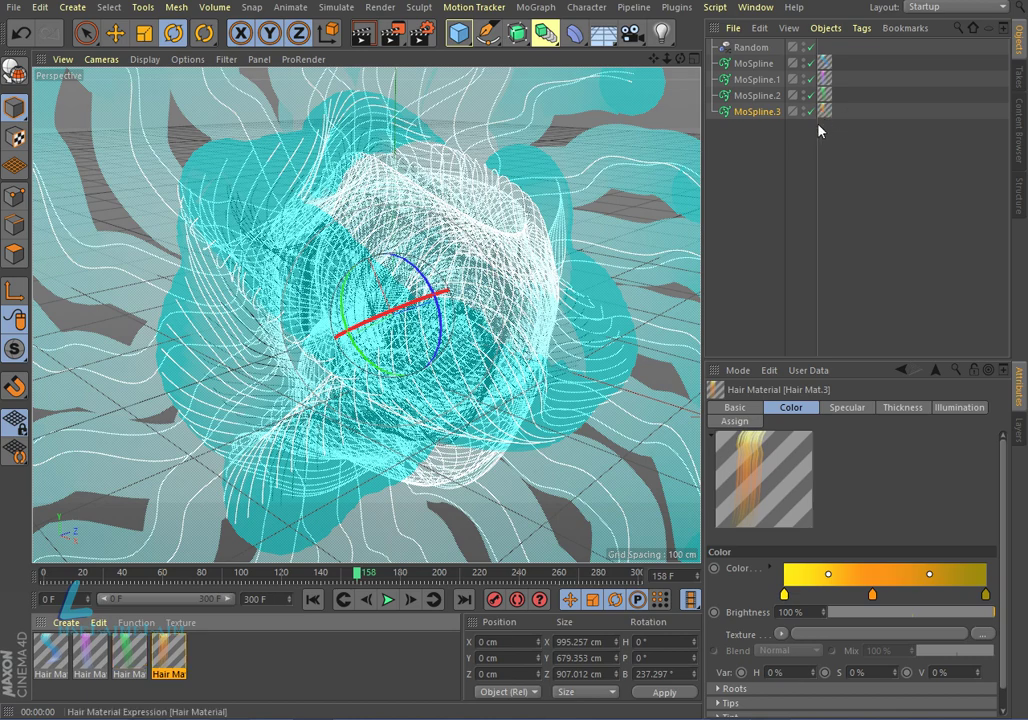
# Render-preview the ribbons on black with the animation paused at frame 237
pyautogui.click(362, 33)
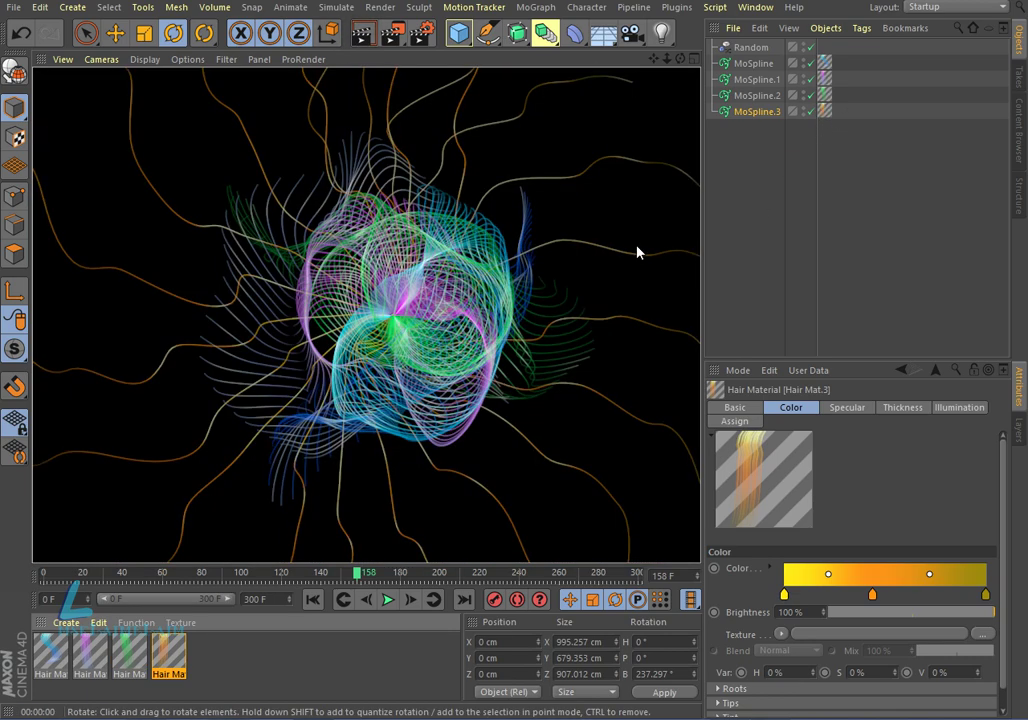
pyautogui.click(388, 599)
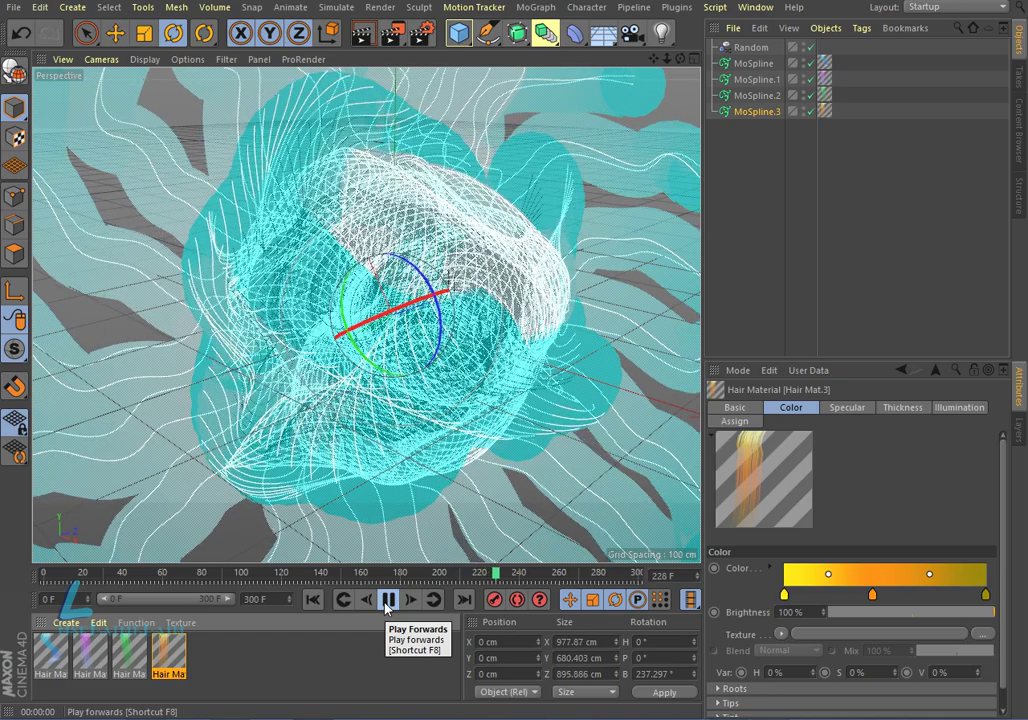
pyautogui.click(387, 600)
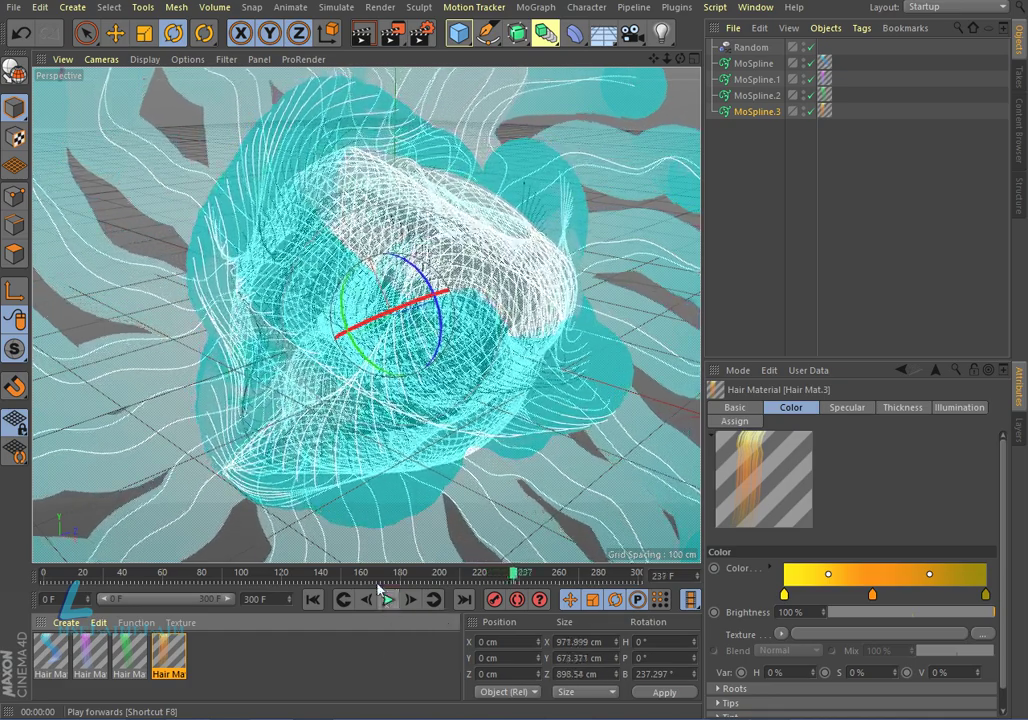
pyautogui.click(362, 33)
pyautogui.click(509, 362)
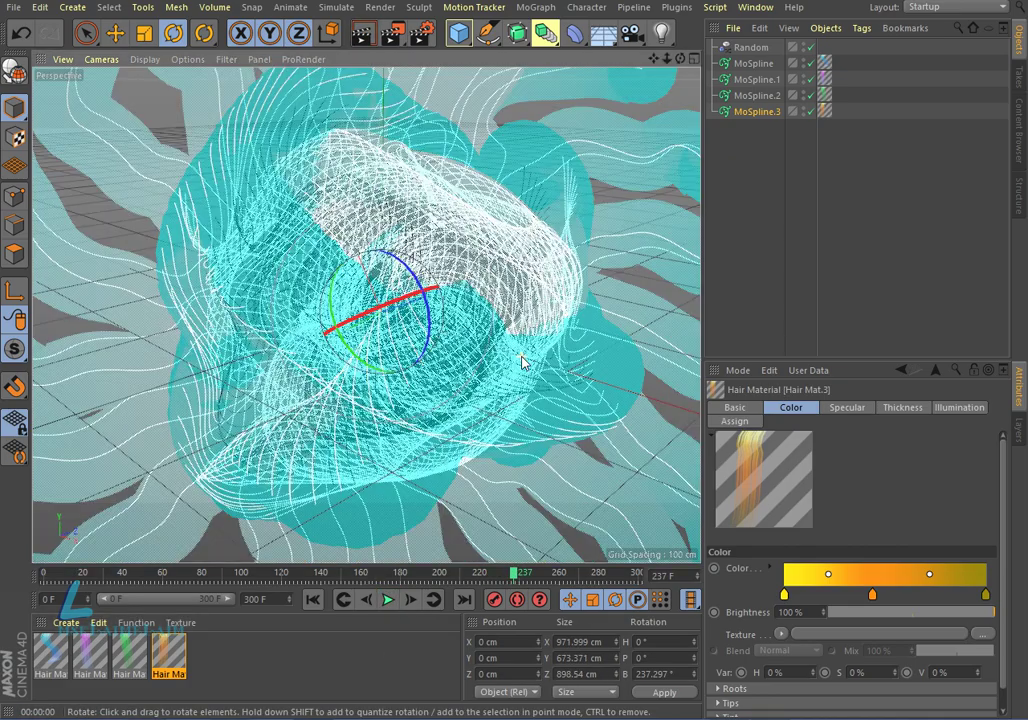
pyautogui.click(362, 33)
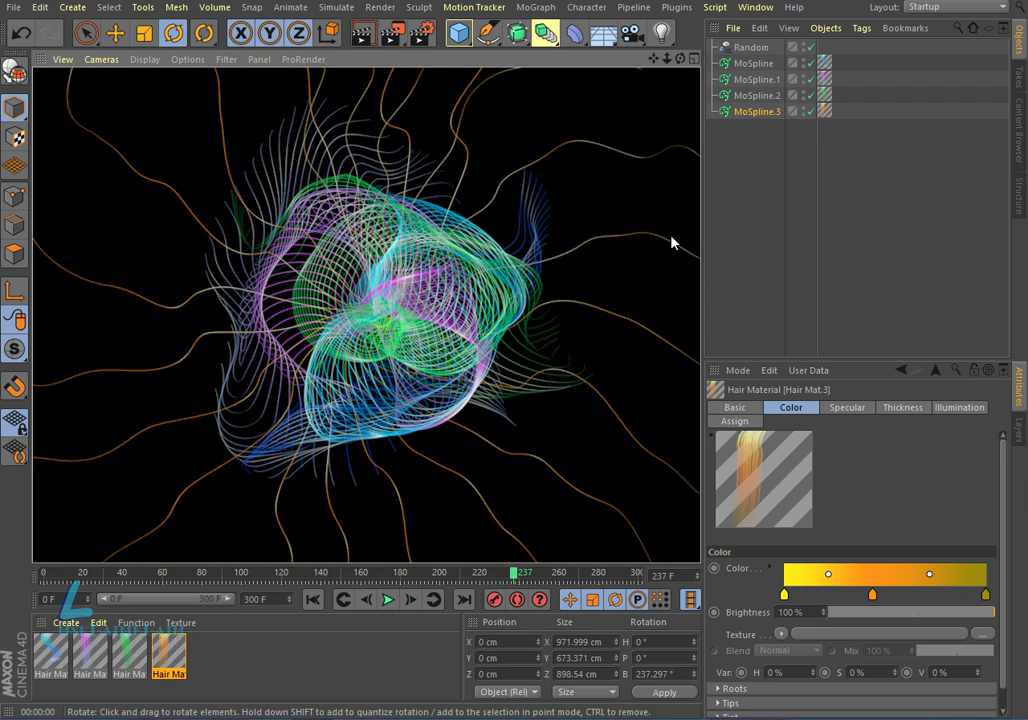
pyautogui.click(760, 112)
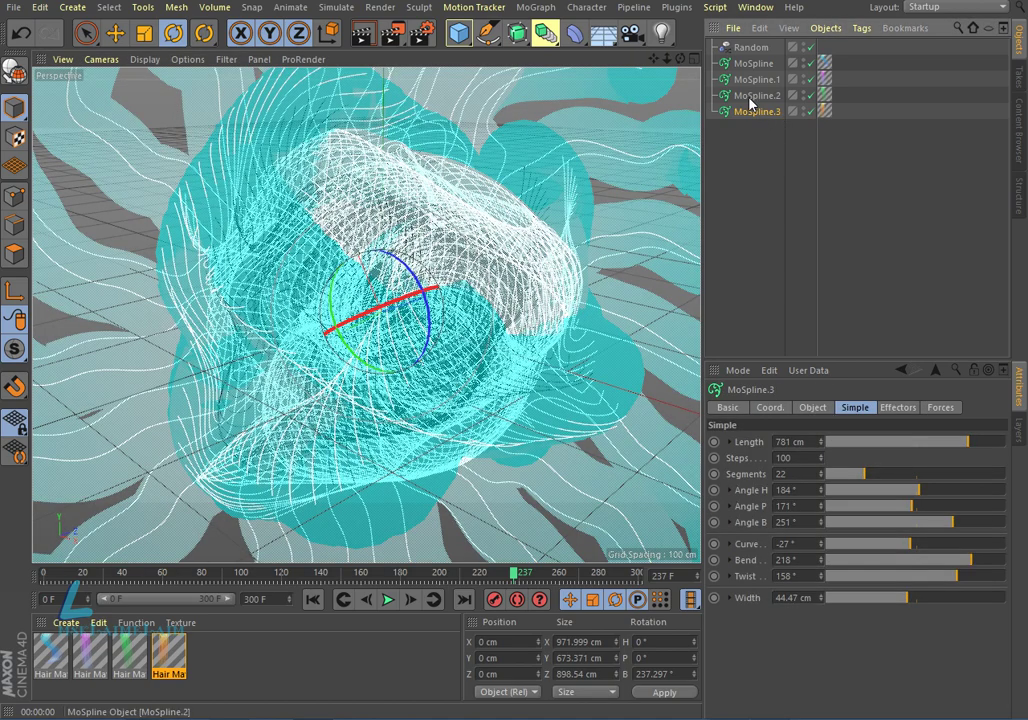
# Duplicate MoSpline.2 as MoSpline.4 with length 250 cm and 31 segments
pyautogui.click(754, 96)
pyautogui.keyDown('ctrl'); pyautogui.moveTo(757, 97); pyautogui.dragTo(767, 128); pyautogui.keyUp('ctrl')
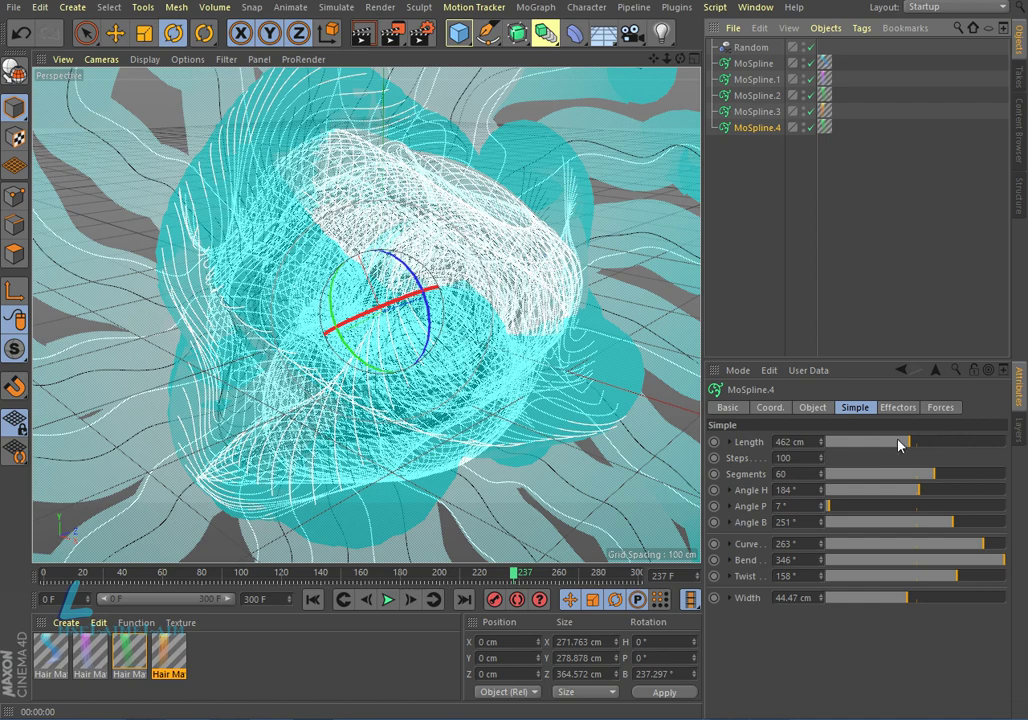
pyautogui.moveTo(898, 445); pyautogui.dragTo(879, 449)
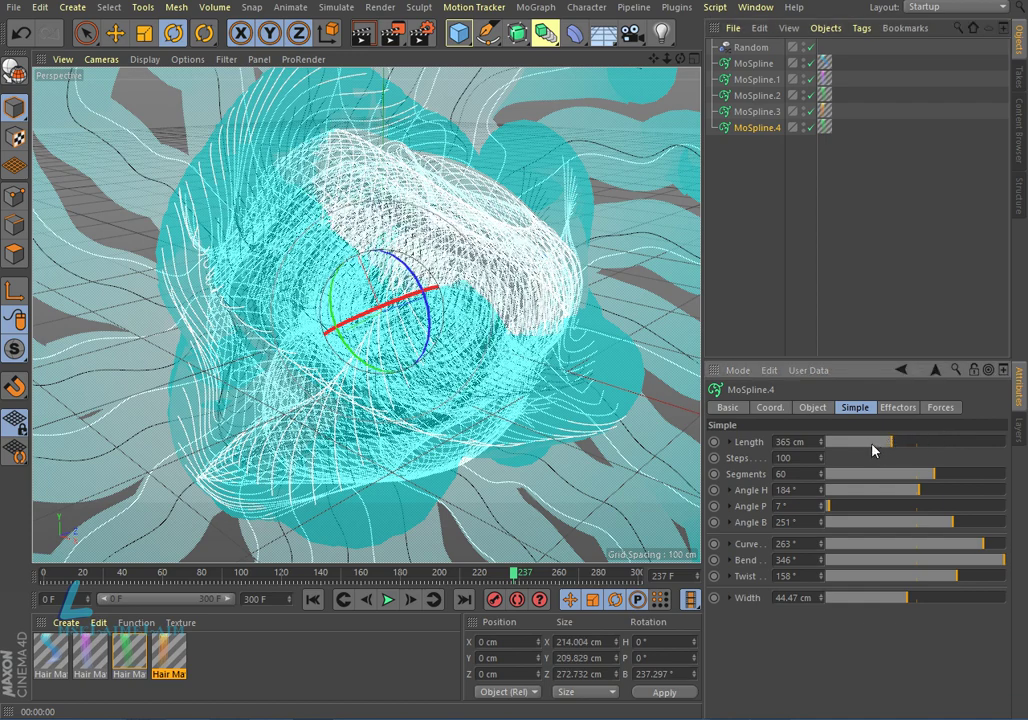
pyautogui.click(873, 449)
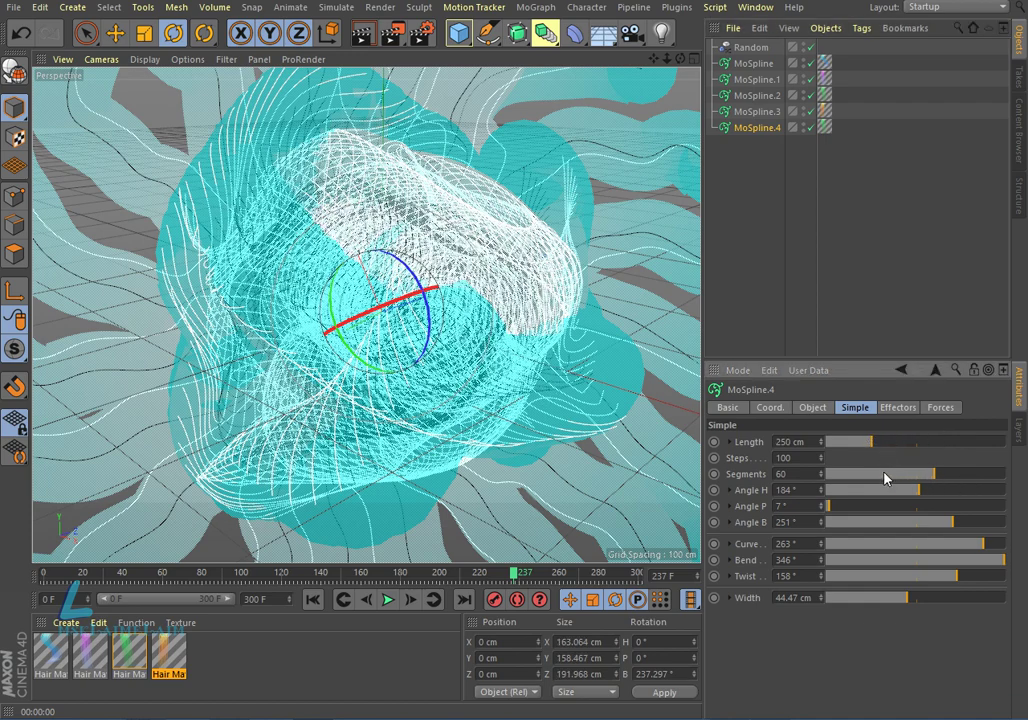
pyautogui.click(881, 474)
# Set MoSpline.4's Angle P to 256°, Curve to -84° and Bend to -88°
pyautogui.click(893, 507)
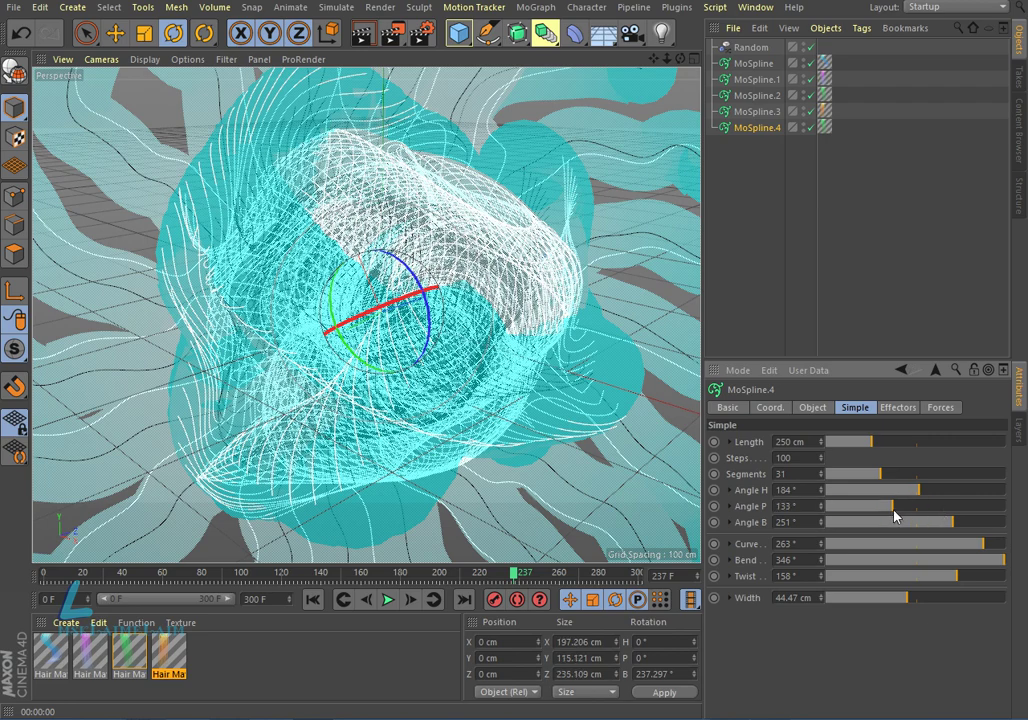
pyautogui.click(956, 508)
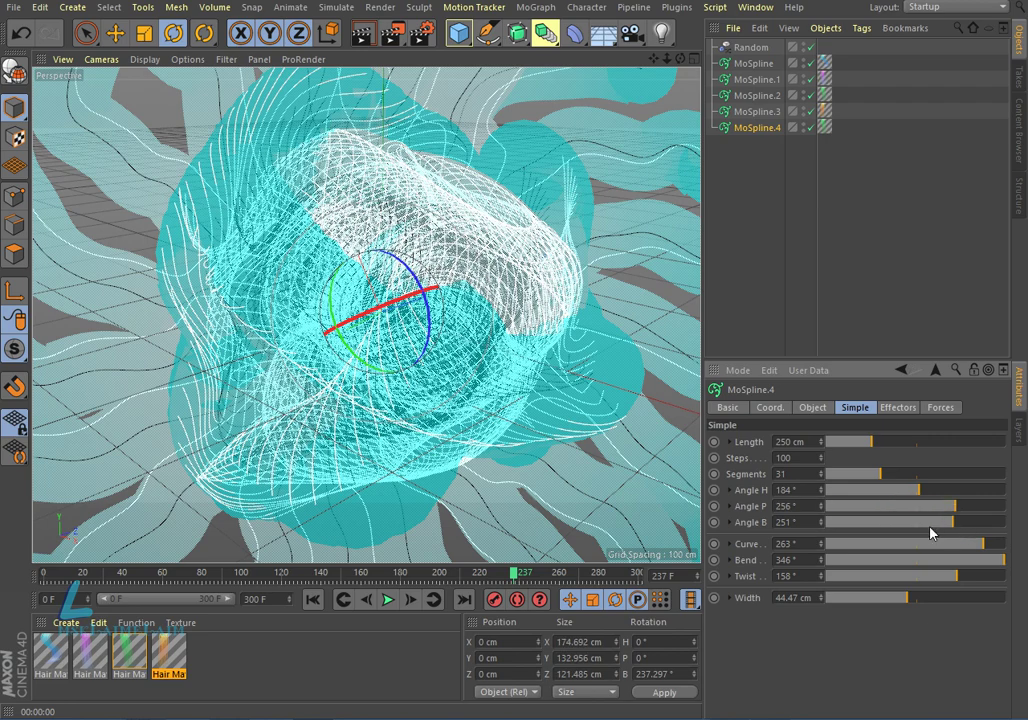
pyautogui.click(929, 546)
pyautogui.click(896, 550)
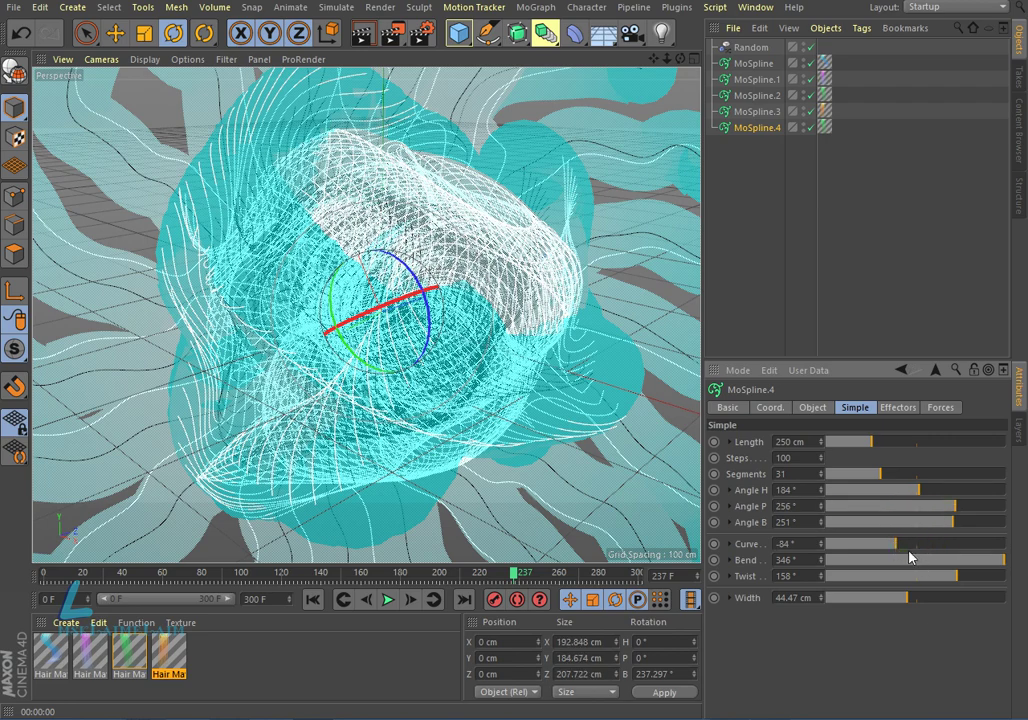
pyautogui.click(895, 560)
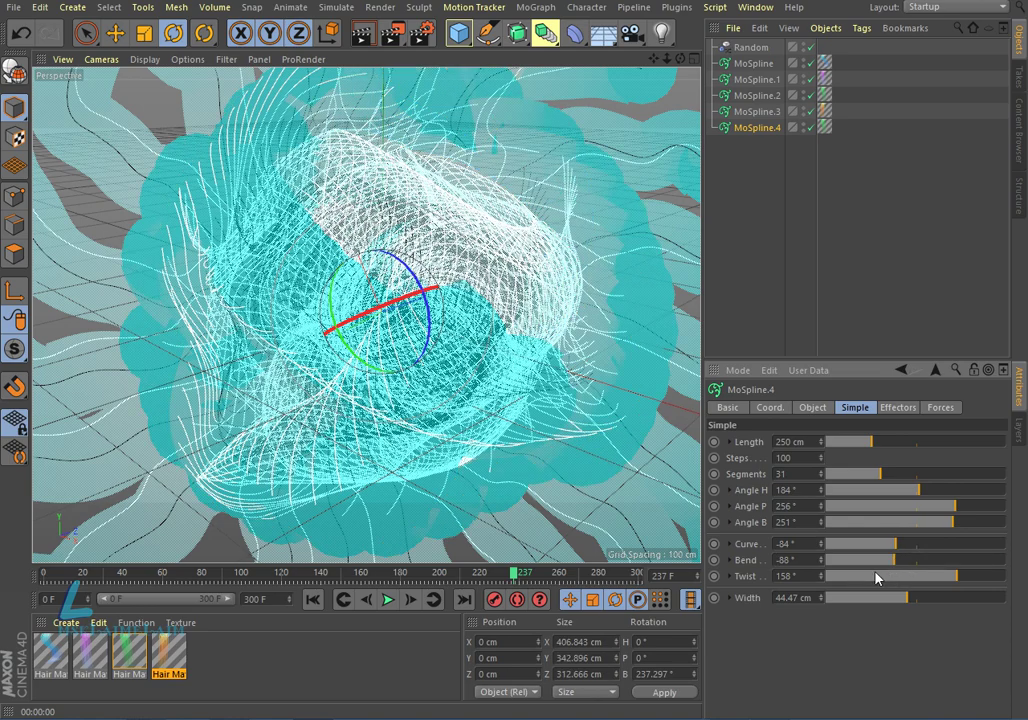
# Play to frame 245 and render a preview of the new ribbon
pyautogui.click(388, 599)
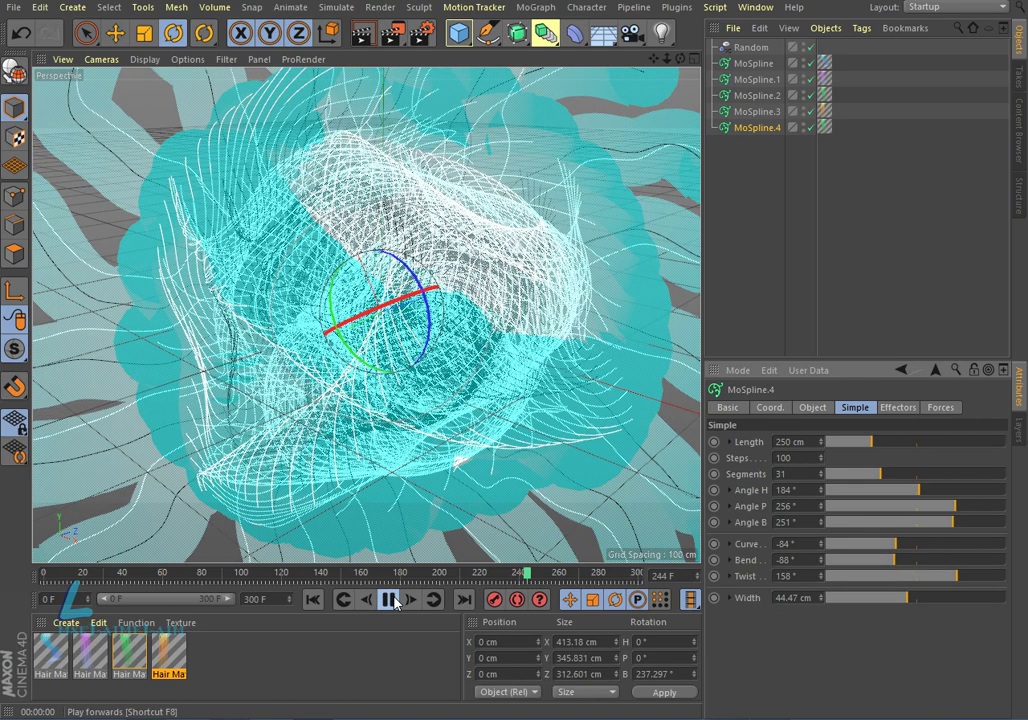
pyautogui.click(388, 599)
pyautogui.click(363, 33)
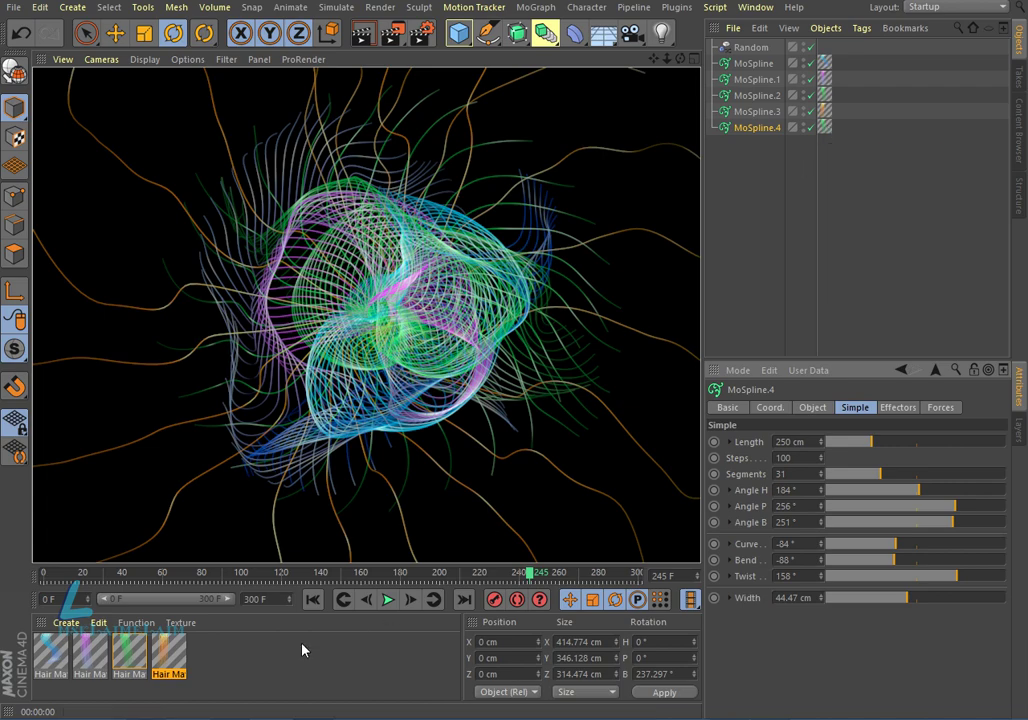
pyautogui.click(175, 658)
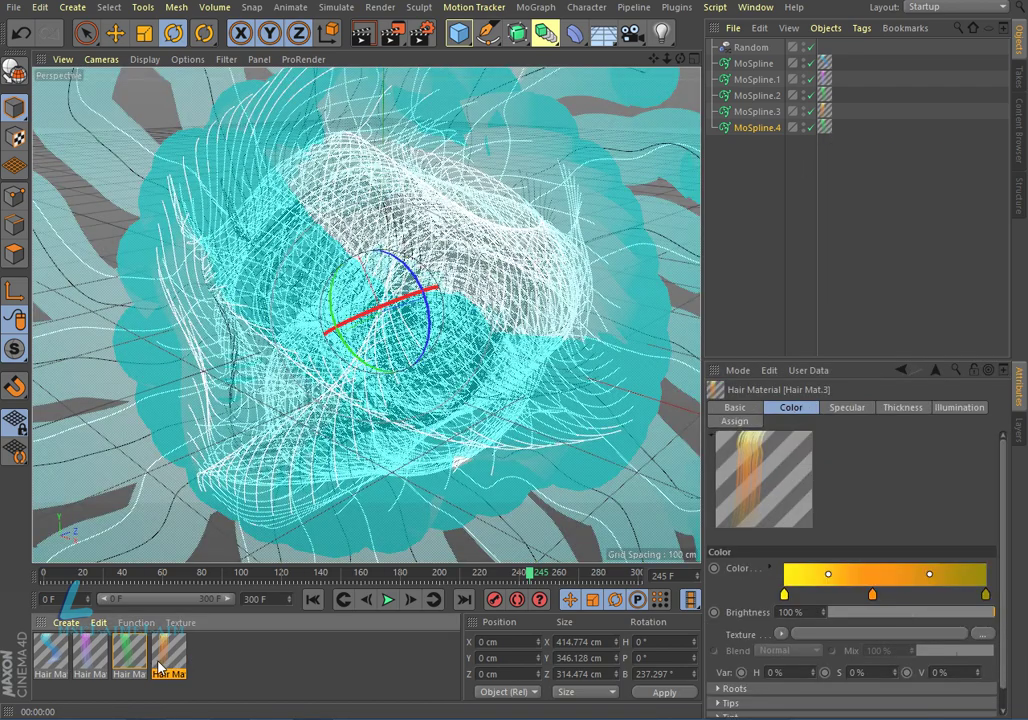
# Copy Hair Mat.3 as Hair Mat.4 and make its left gradient stop deep blue
pyautogui.keyDown('ctrl'); pyautogui.moveTo(160, 667); pyautogui.dragTo(218, 662); pyautogui.keyUp('ctrl')
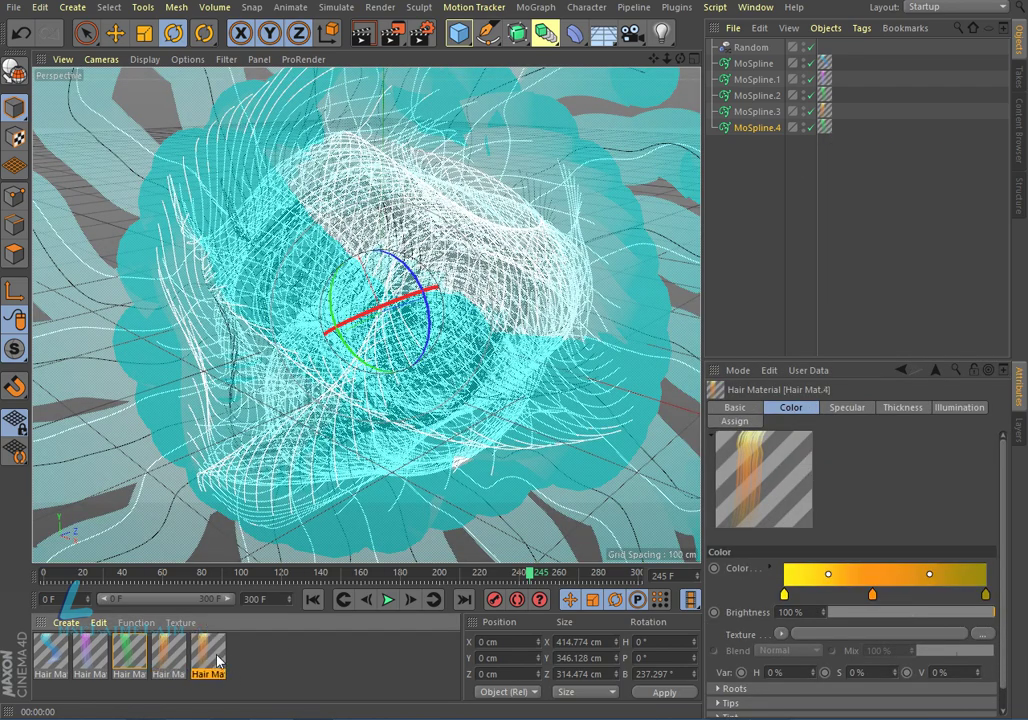
pyautogui.doubleClick(218, 658)
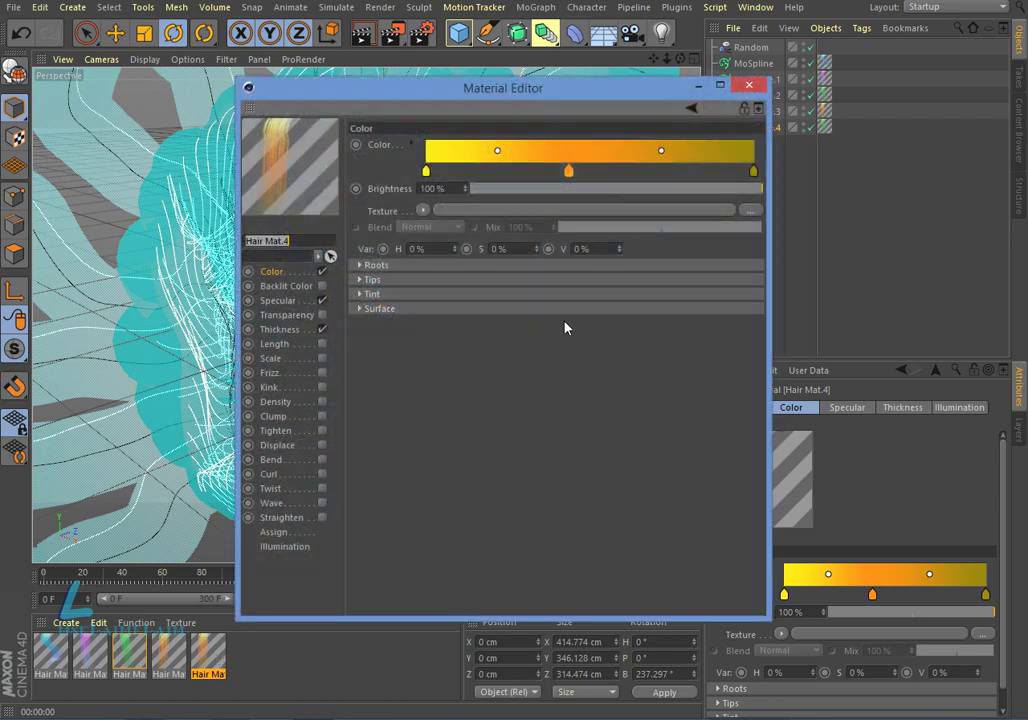
pyautogui.doubleClick(426, 171)
pyautogui.click(509, 189)
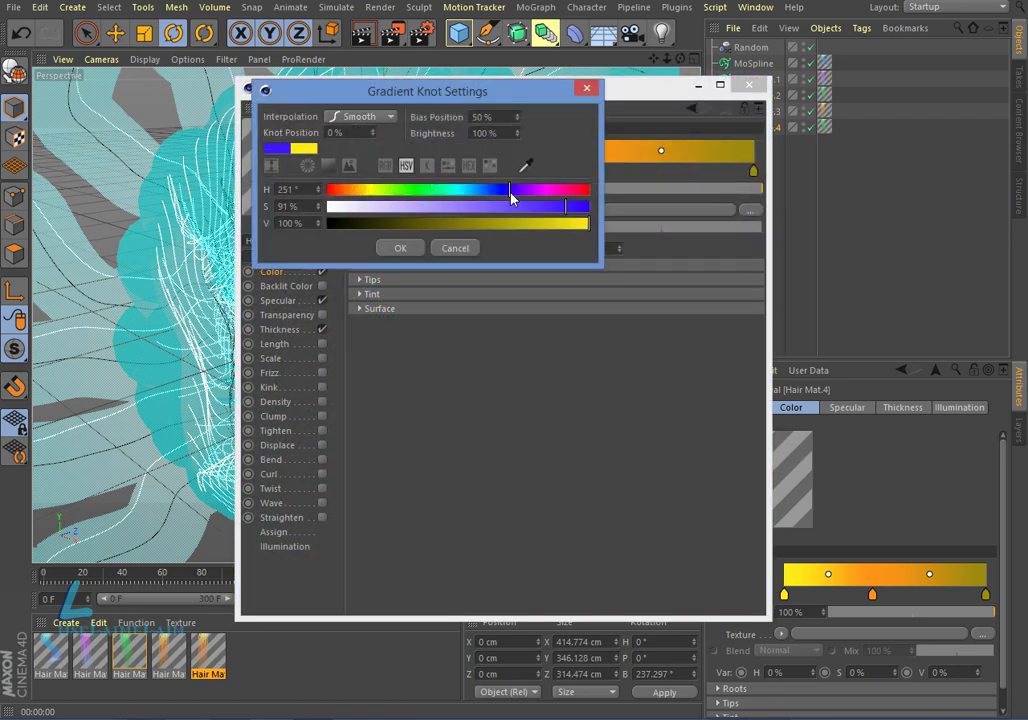
pyautogui.click(402, 248)
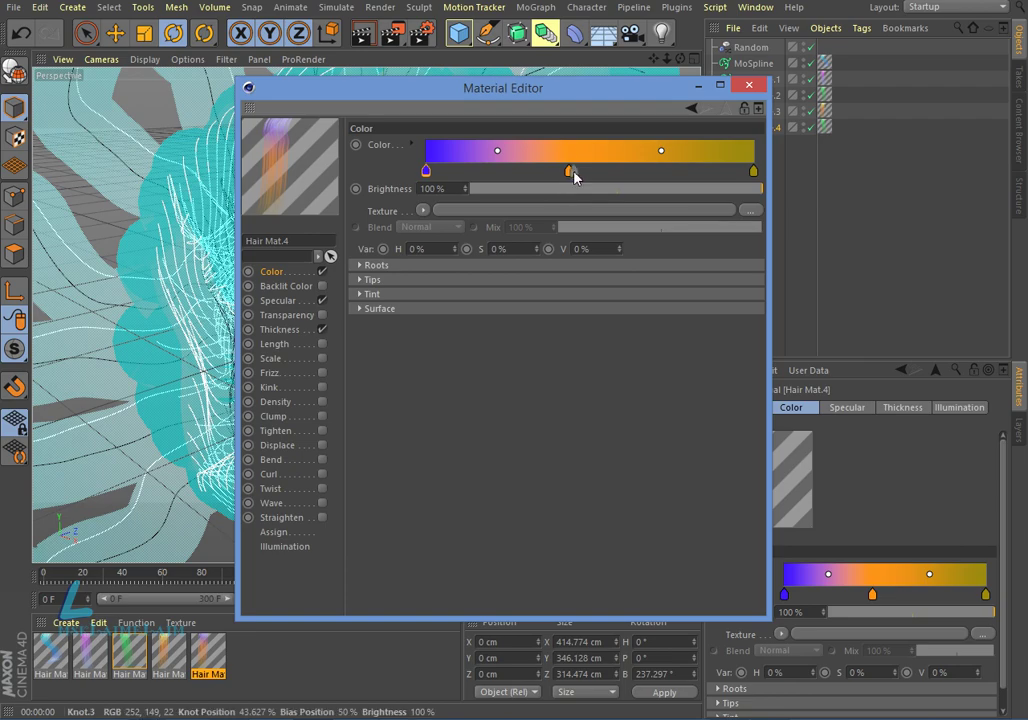
# Recolour Hair Mat.4's two middle stops to blue and light blue
pyautogui.doubleClick(571, 172)
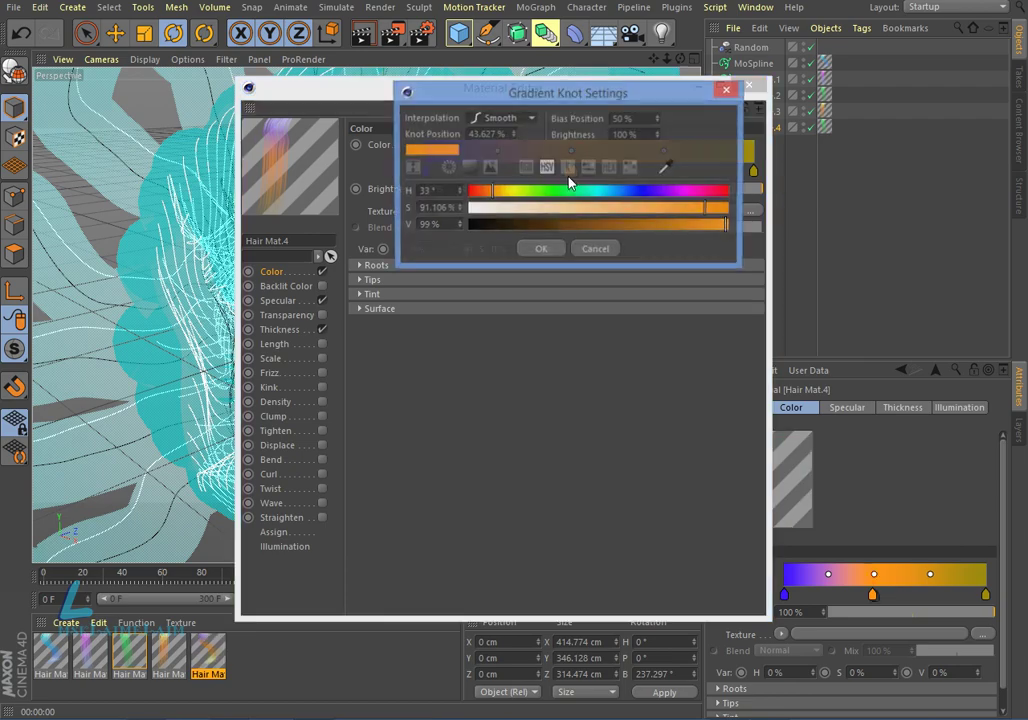
pyautogui.click(631, 191)
pyautogui.click(543, 250)
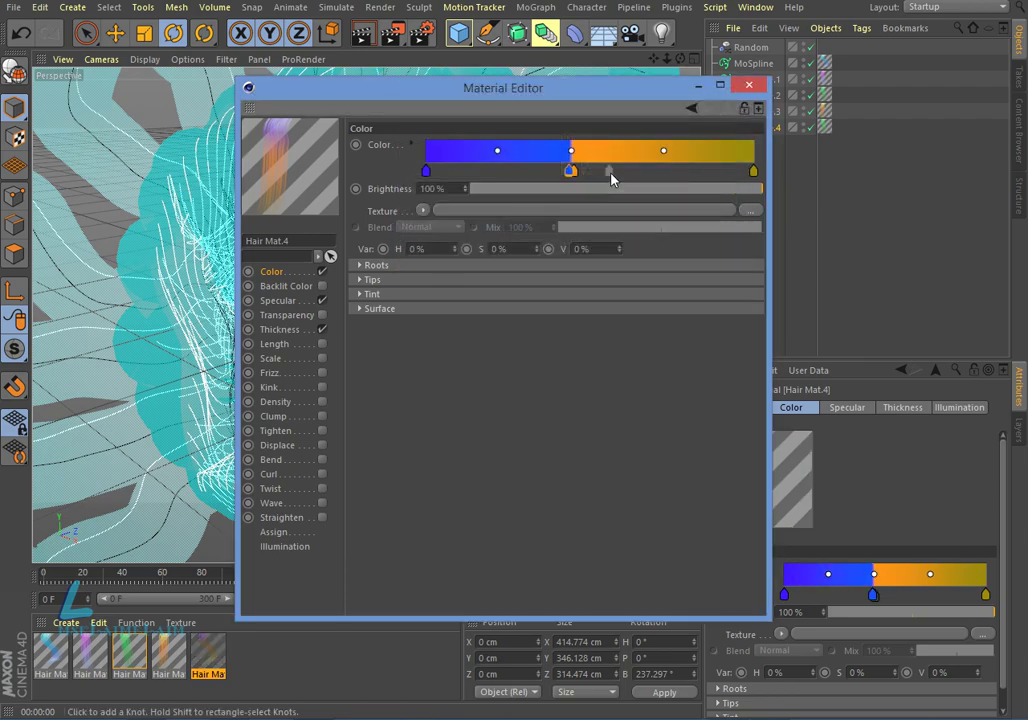
pyautogui.doubleClick(576, 173)
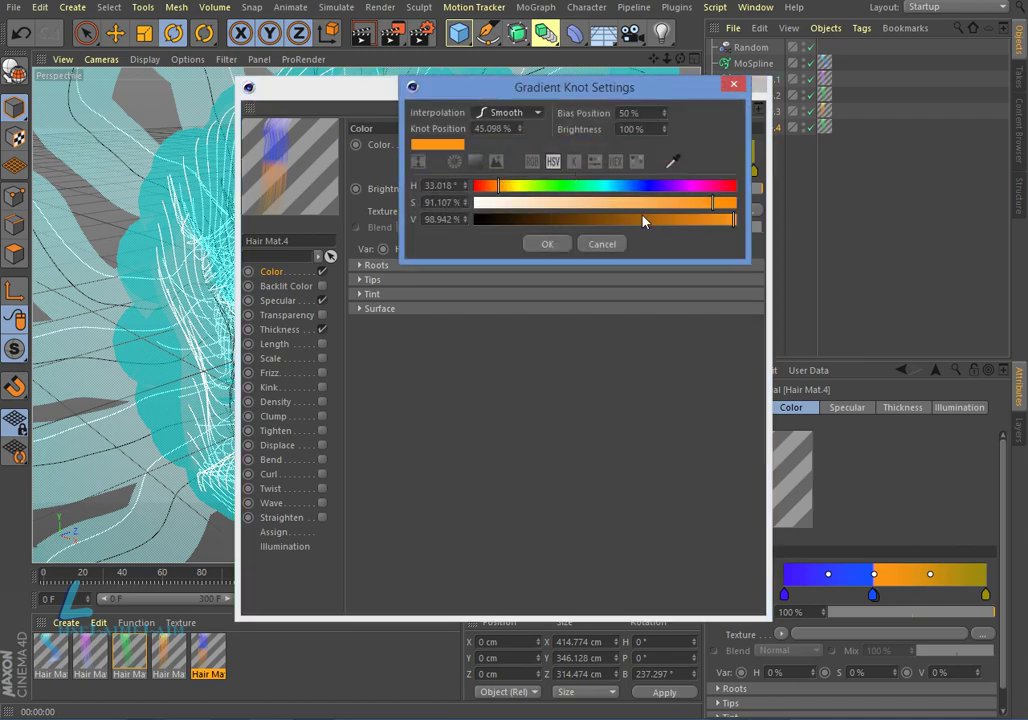
pyautogui.click(645, 184)
pyautogui.click(614, 203)
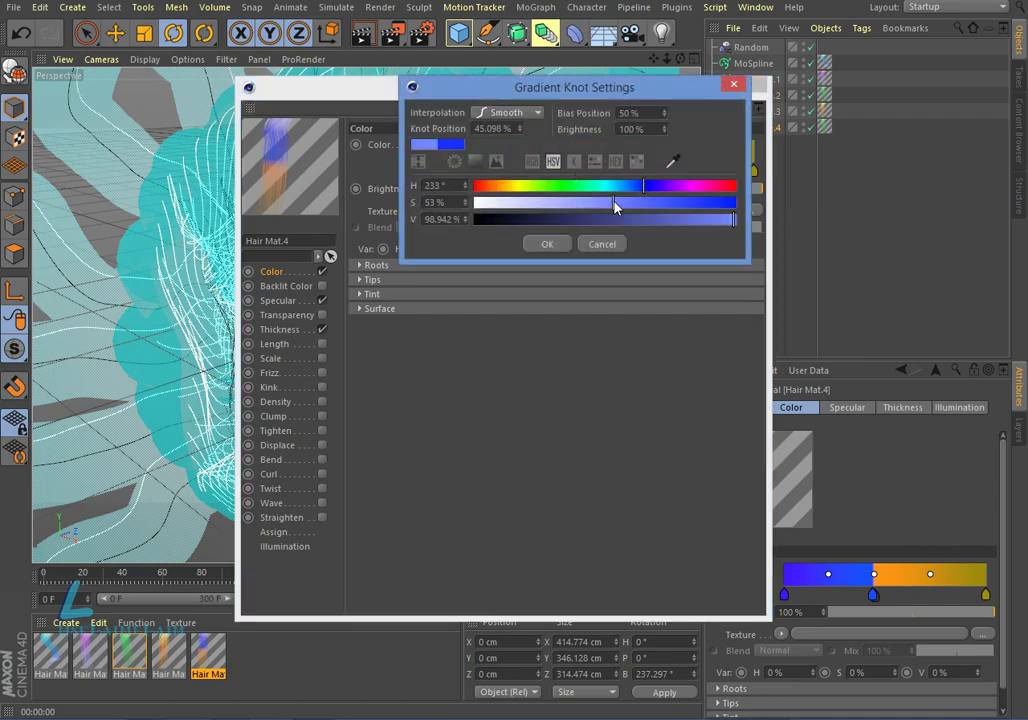
pyautogui.click(547, 245)
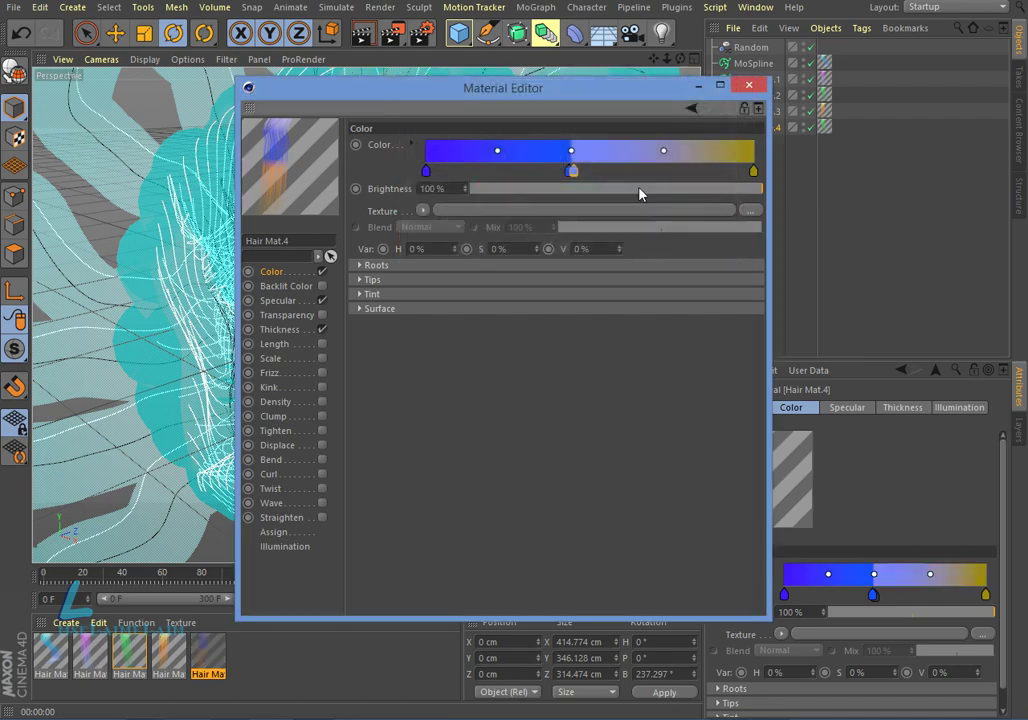
# Separate a new middle stop and make the right end stop bright cyan
pyautogui.doubleClick(755, 176)
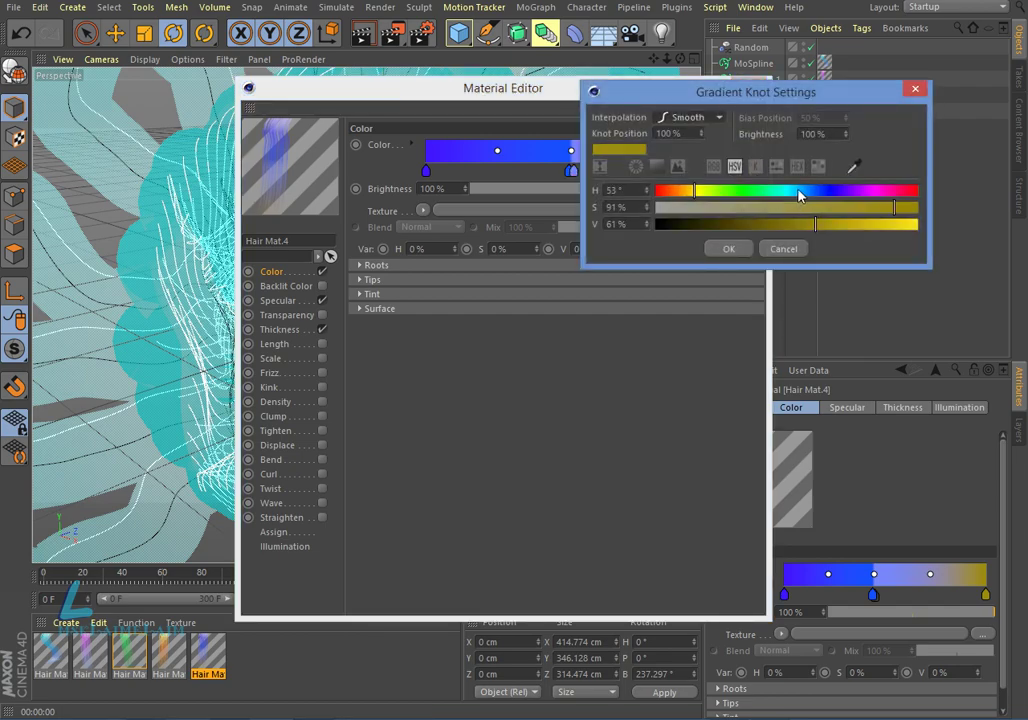
pyautogui.click(800, 192)
pyautogui.click(728, 248)
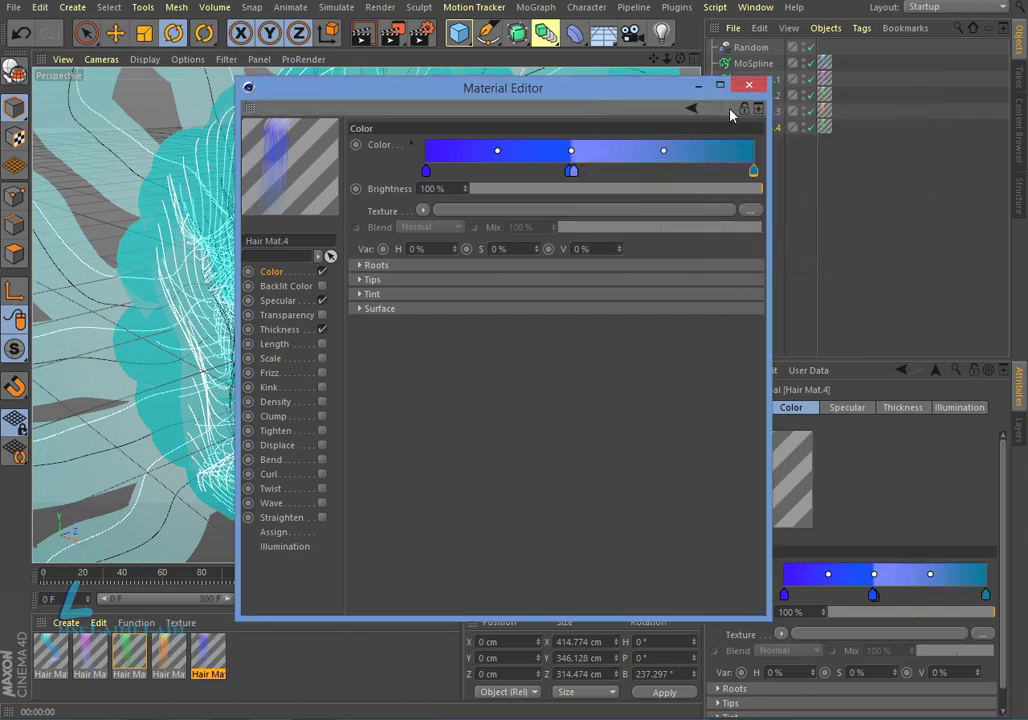
pyautogui.moveTo(573, 172); pyautogui.dragTo(664, 180)
pyautogui.click(755, 176)
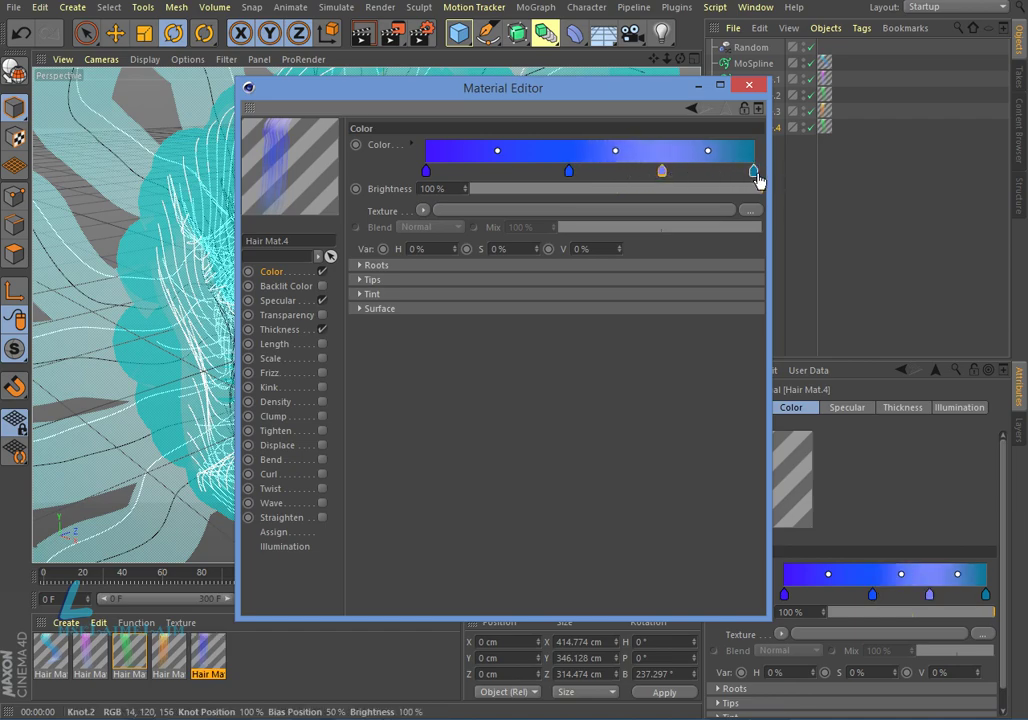
pyautogui.doubleClick(755, 174)
pyautogui.moveTo(817, 228); pyautogui.dragTo(879, 228)
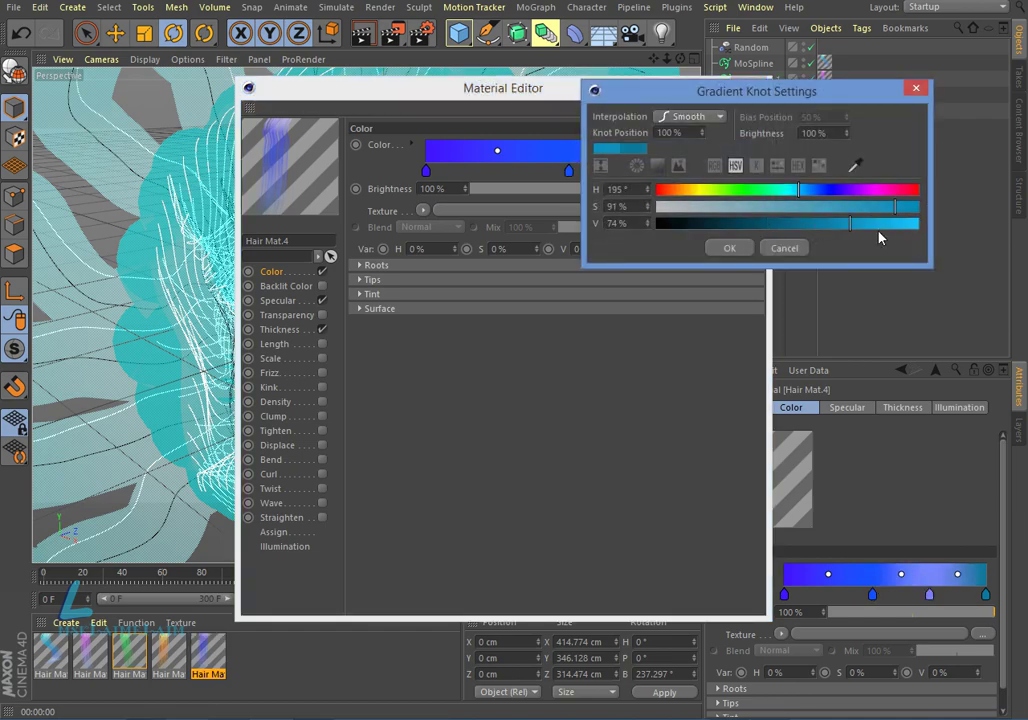
pyautogui.click(730, 248)
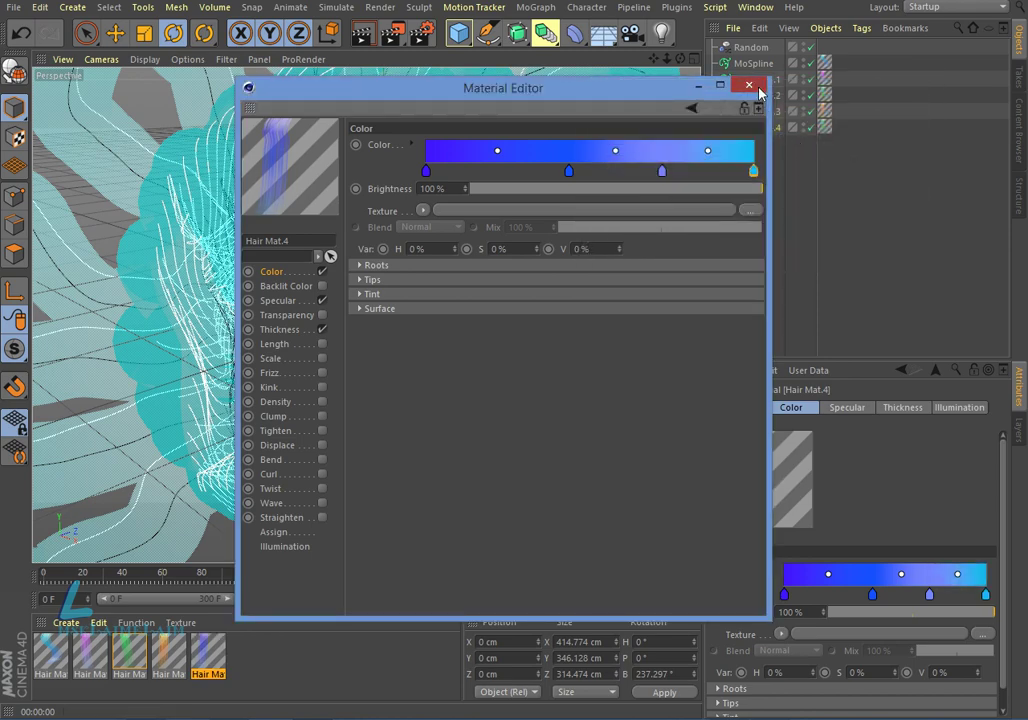
# Close the material editor and apply Hair Mat.4 to MoSpline.4
pyautogui.click(749, 85)
pyautogui.moveTo(218, 655); pyautogui.dragTo(801, 179)
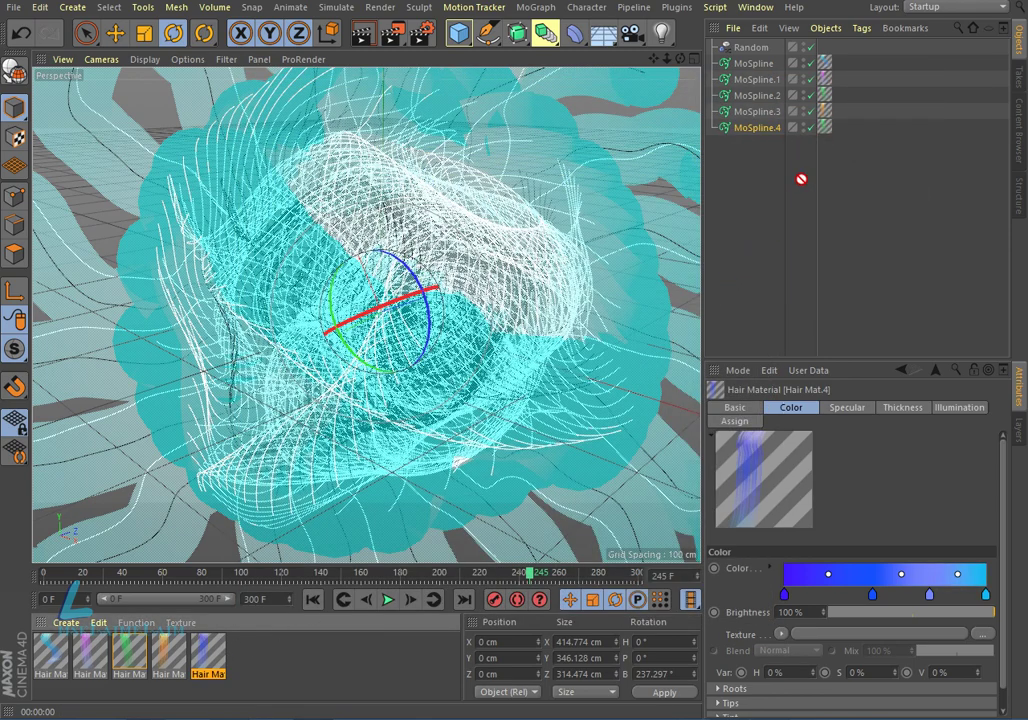
pyautogui.moveTo(830, 130); pyautogui.dragTo(828, 128)
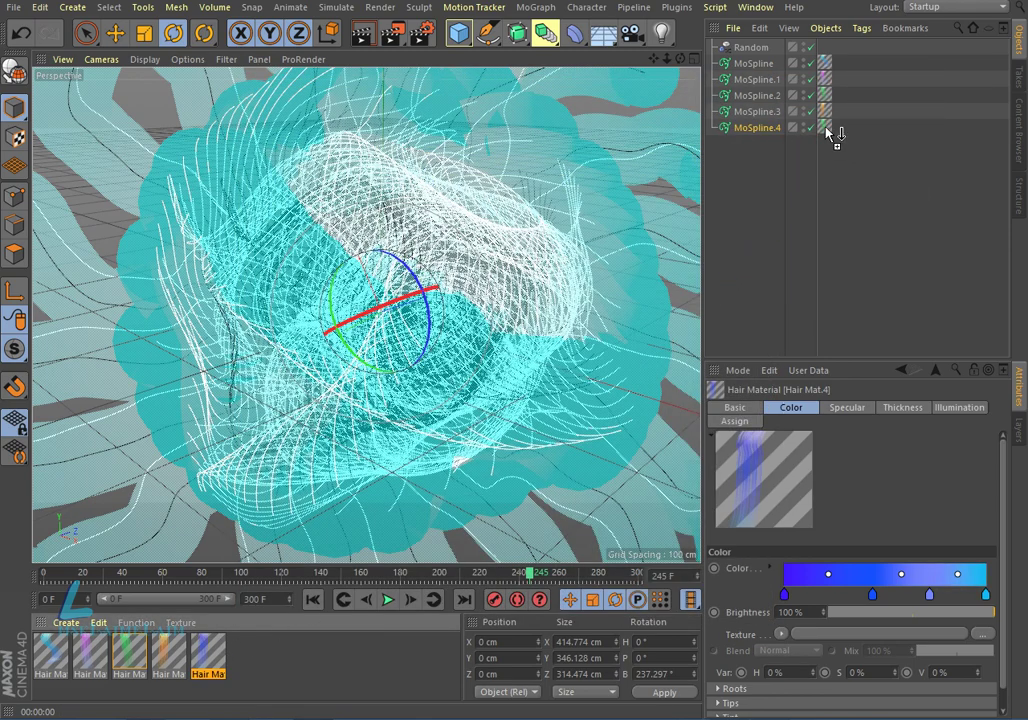
# Render-preview the ribbons with the animation stopped at frame 283
pyautogui.click(368, 33)
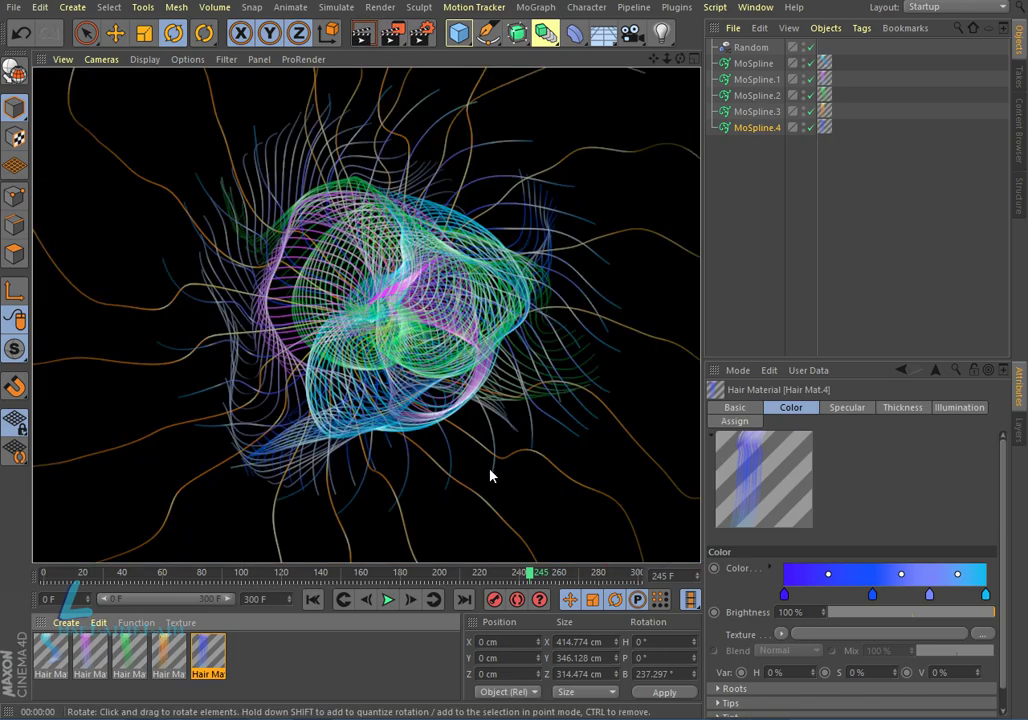
pyautogui.click(388, 600)
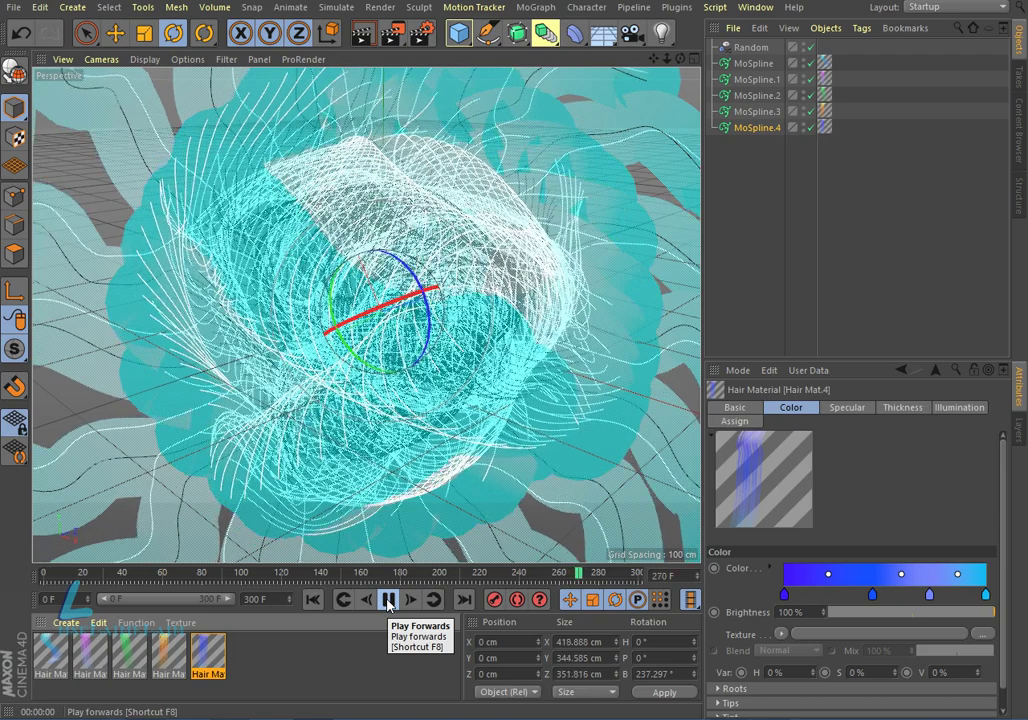
pyautogui.click(388, 600)
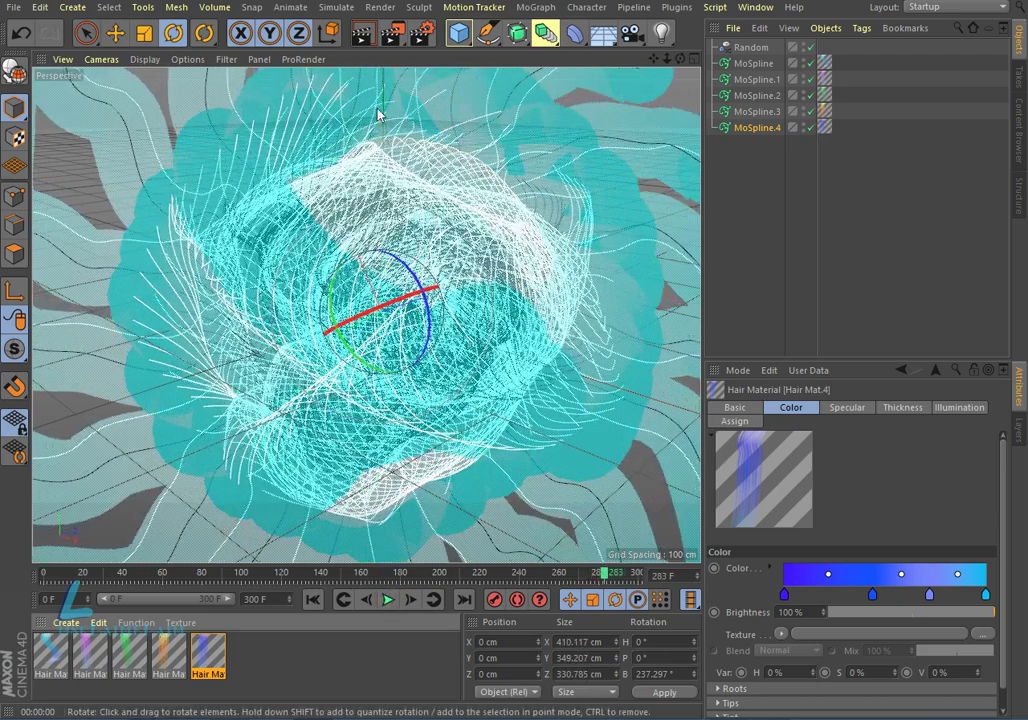
pyautogui.click(369, 40)
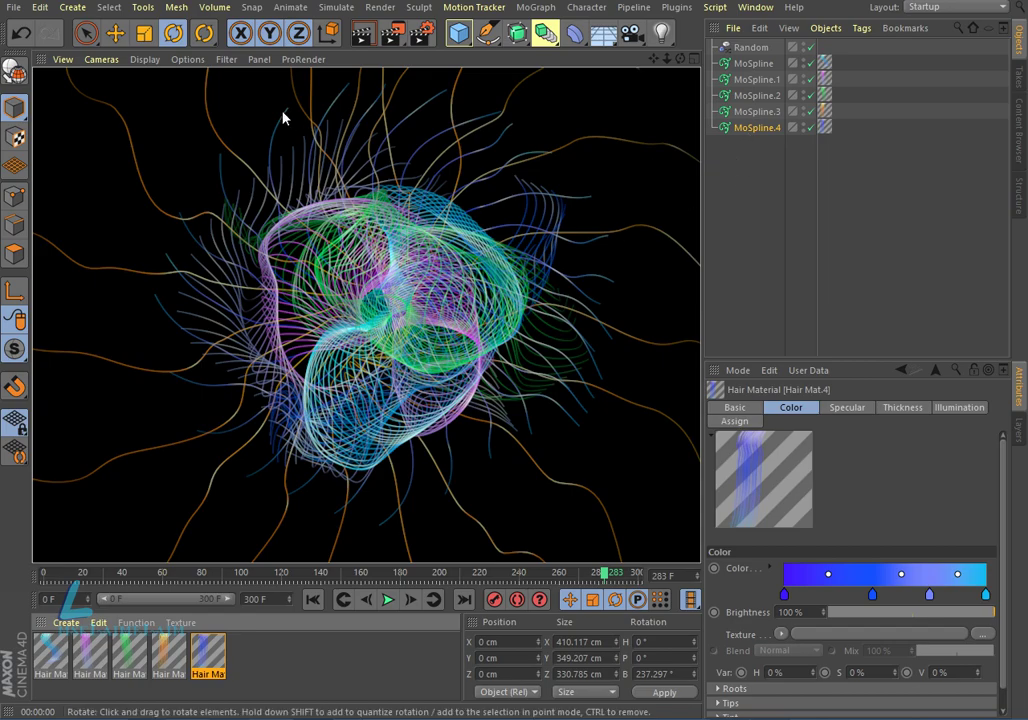
pyautogui.click(466, 284)
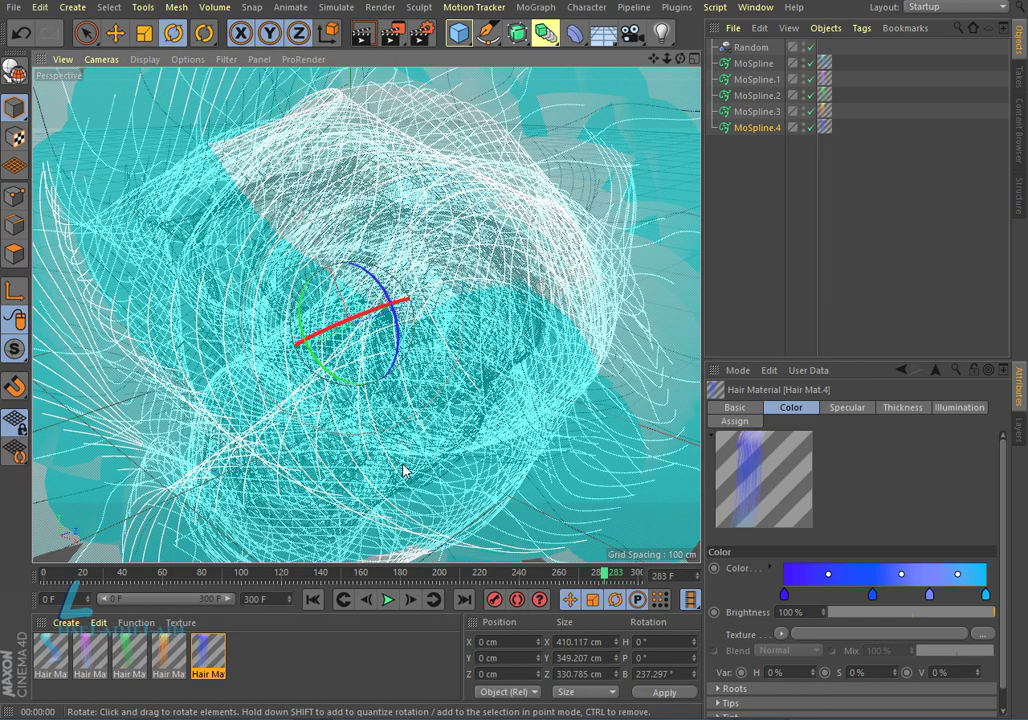
# Replay the animation from the start with a render preview to review the motion
pyautogui.click(313, 599)
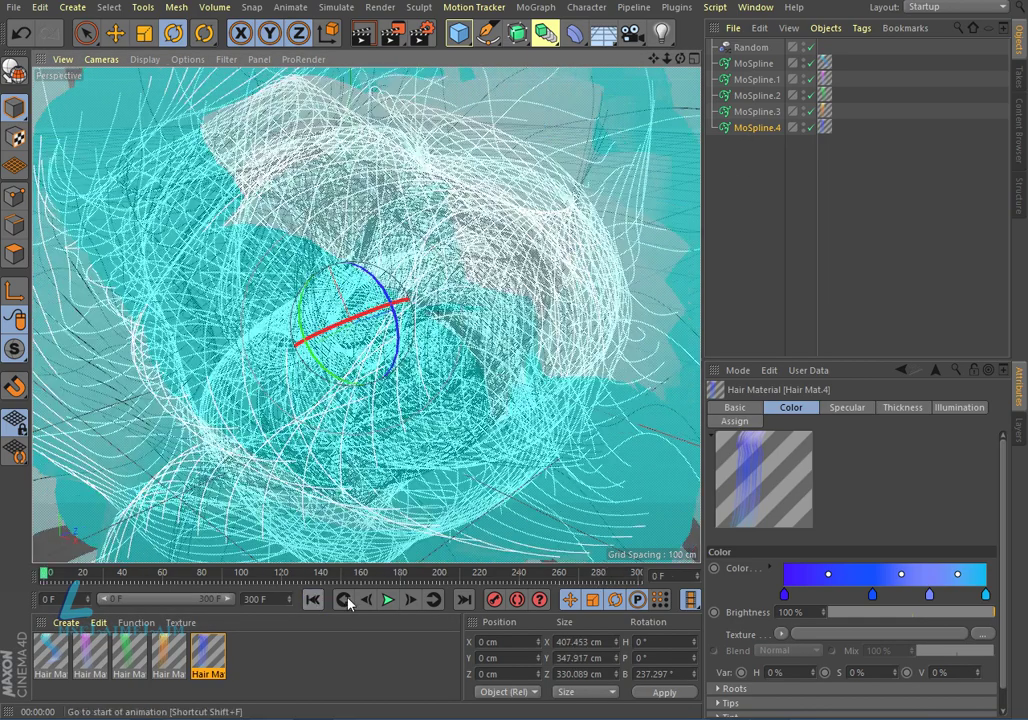
pyautogui.click(390, 600)
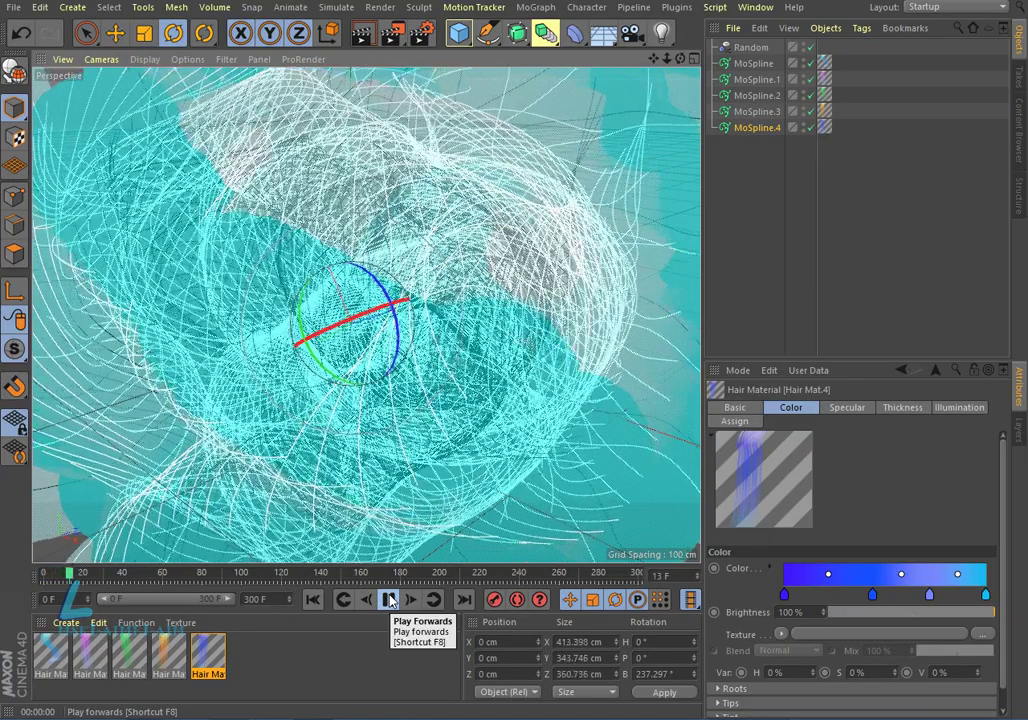
pyautogui.click(364, 33)
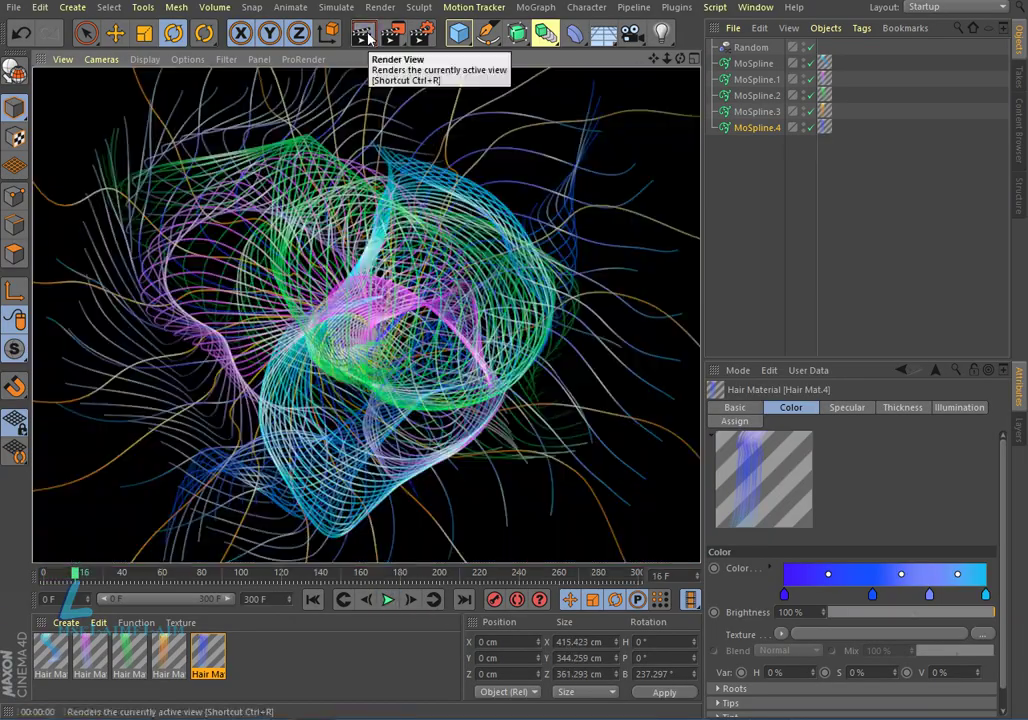
pyautogui.click(390, 600)
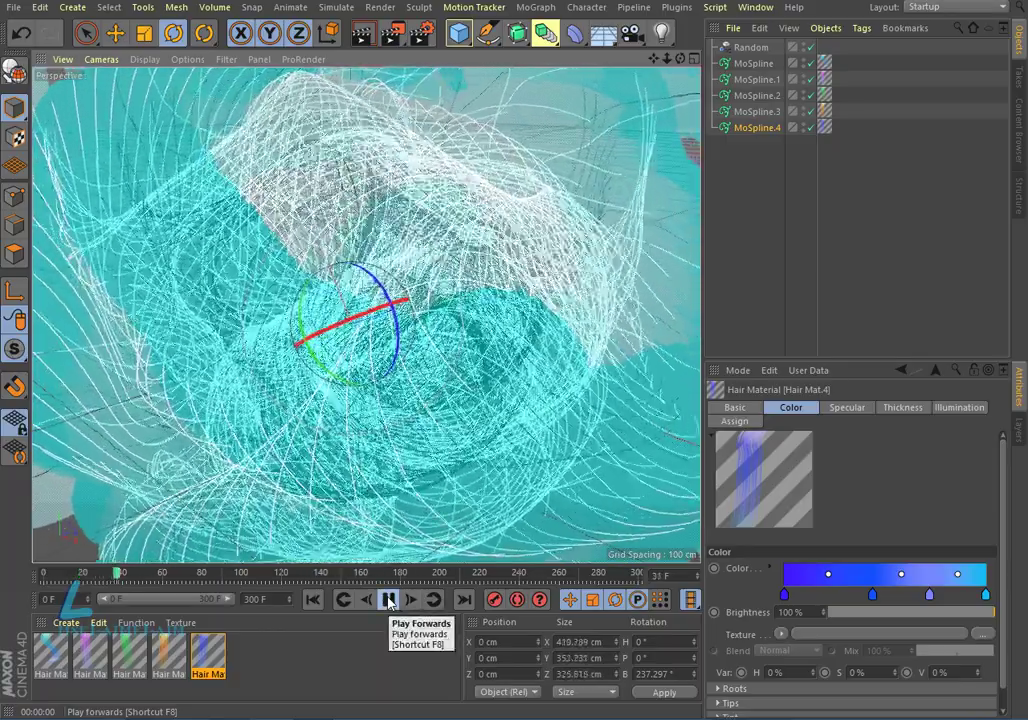
pyautogui.click(389, 600)
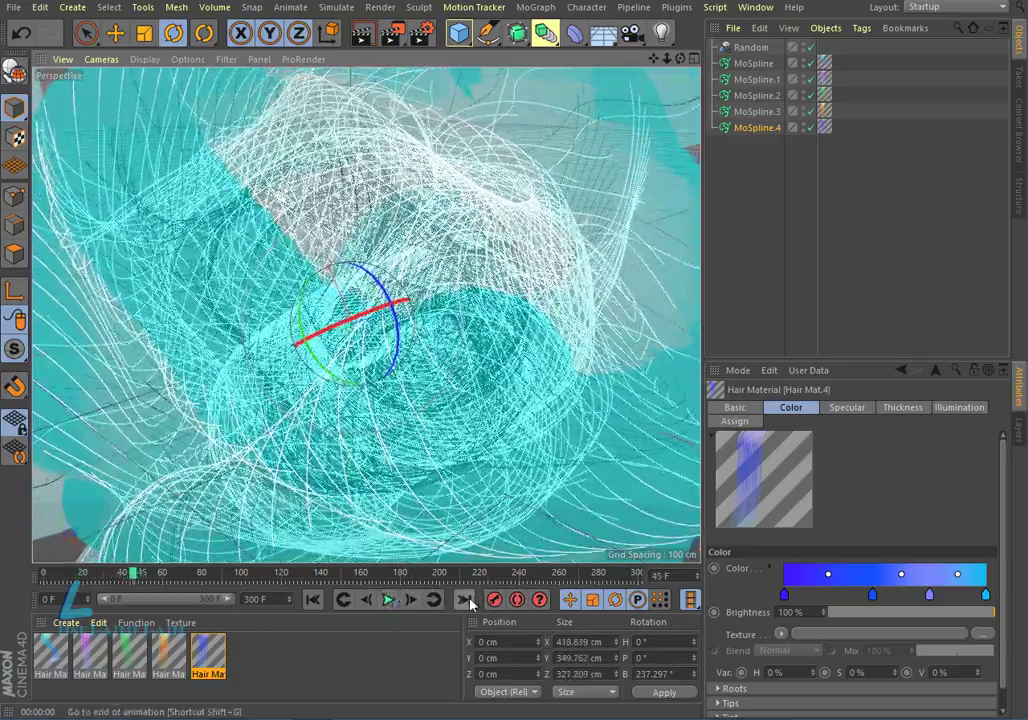
pyautogui.click(755, 47)
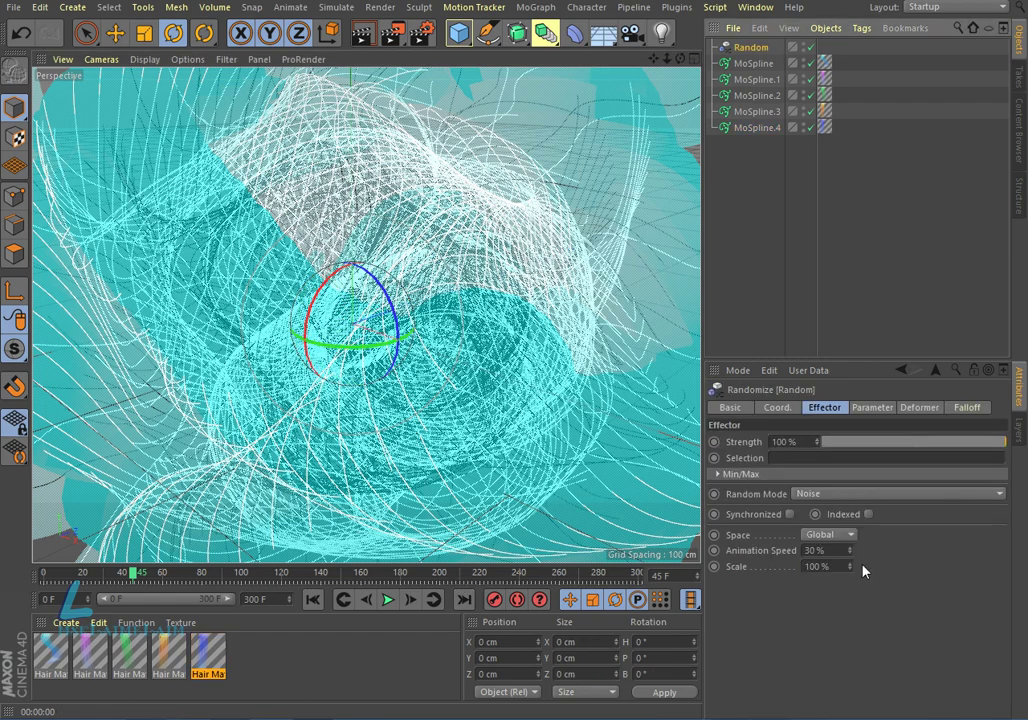
# Set the Random effector's position amounts to X 100 cm and Y 30 cm
pyautogui.click(862, 410)
pyautogui.write('100')
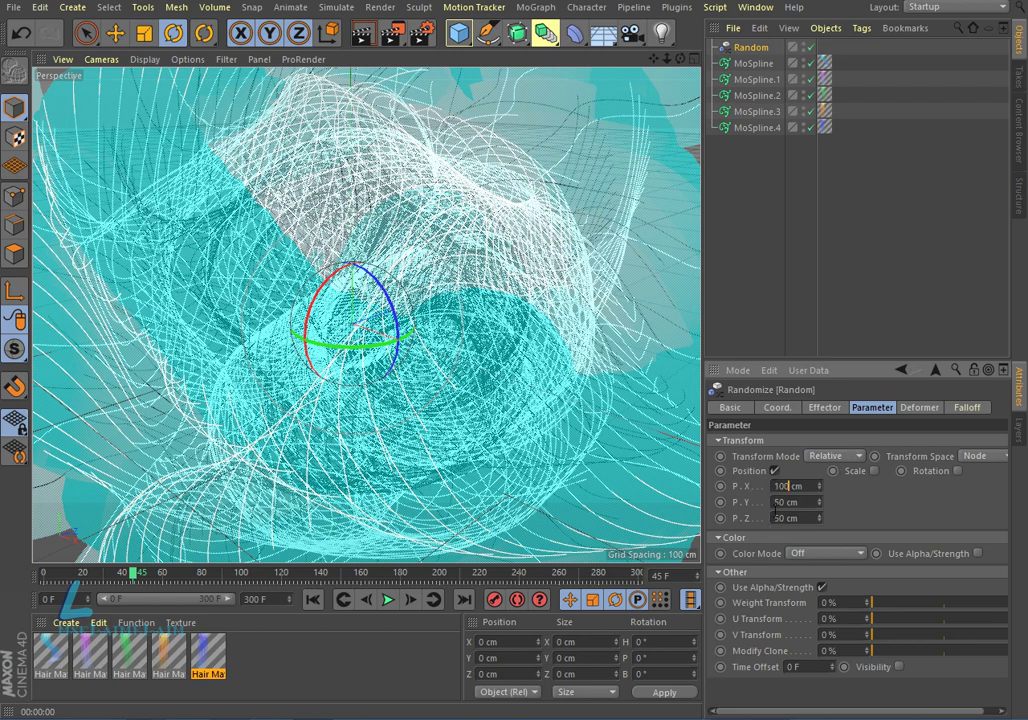
pyautogui.press('Tab')
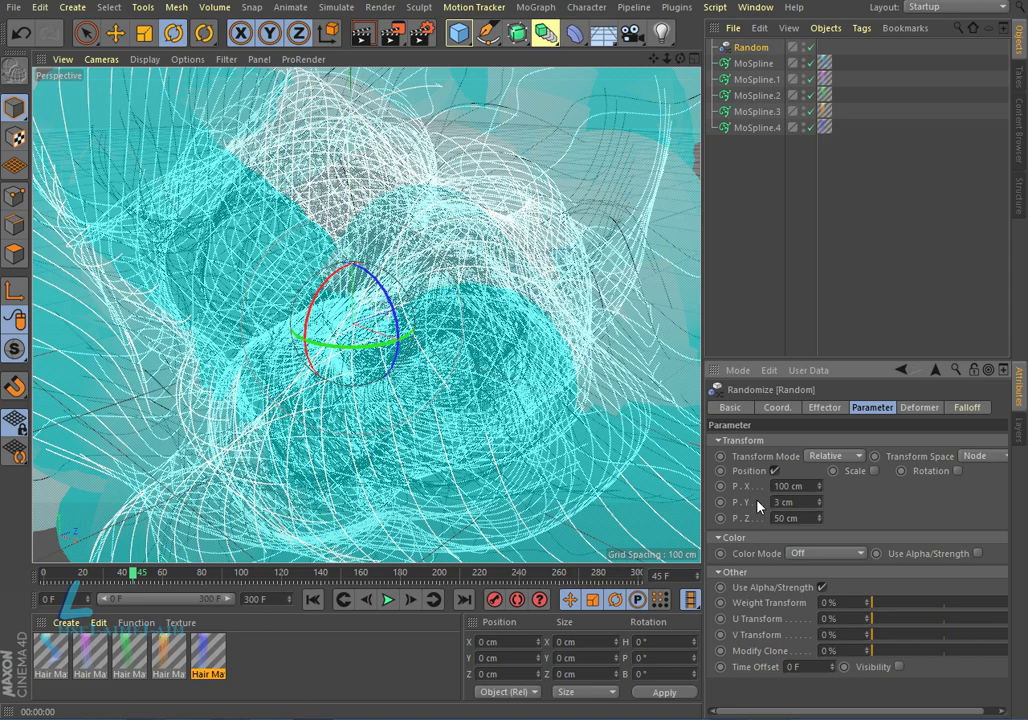
pyautogui.write('30')
pyautogui.press('Return')
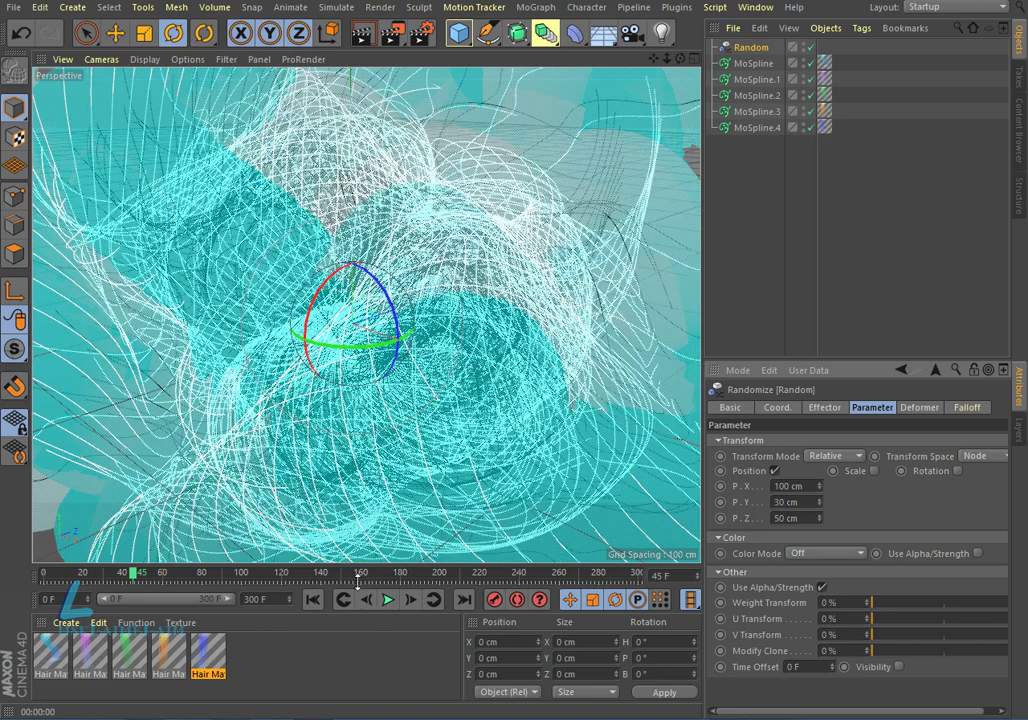
# Render-preview the colours with the animation paused at frame 75
pyautogui.click(363, 33)
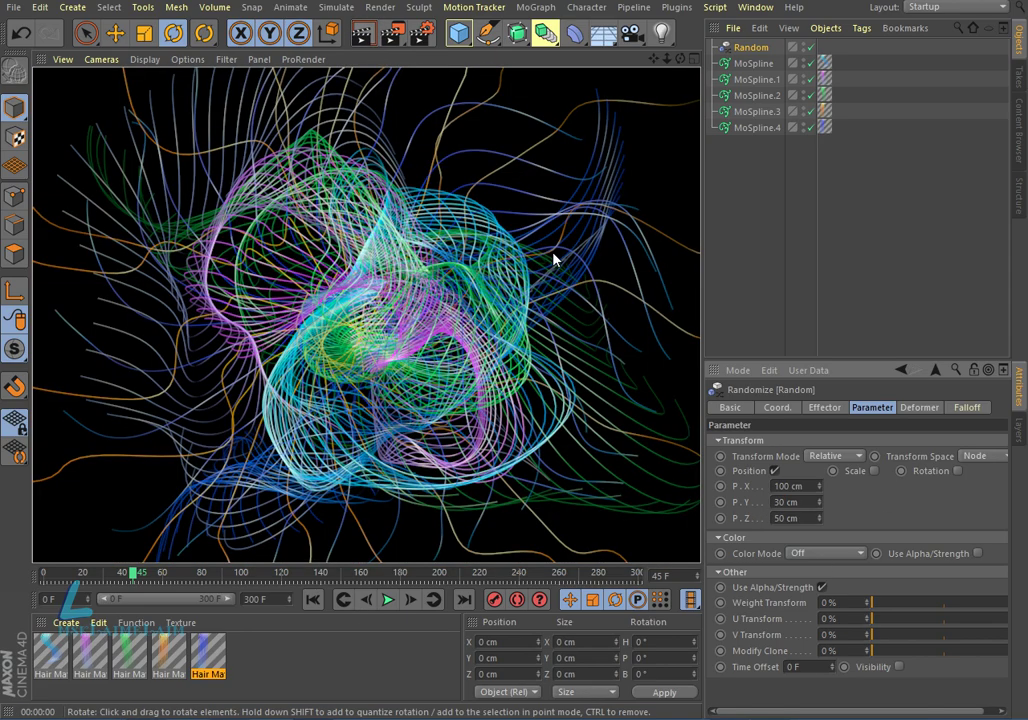
pyautogui.click(389, 599)
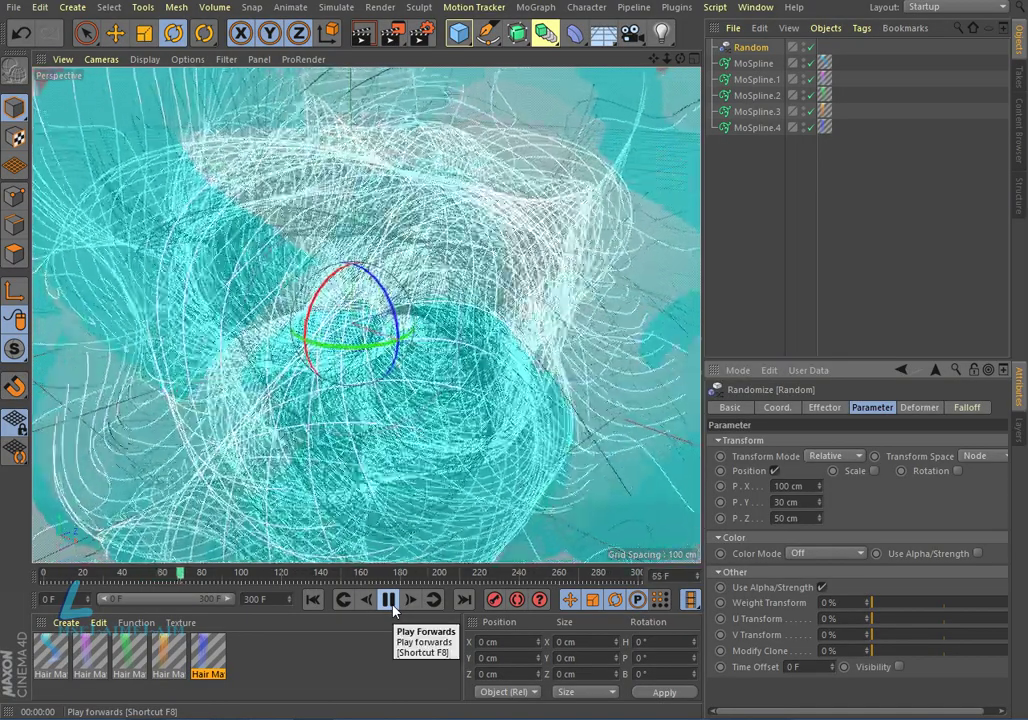
pyautogui.click(390, 600)
pyautogui.click(362, 36)
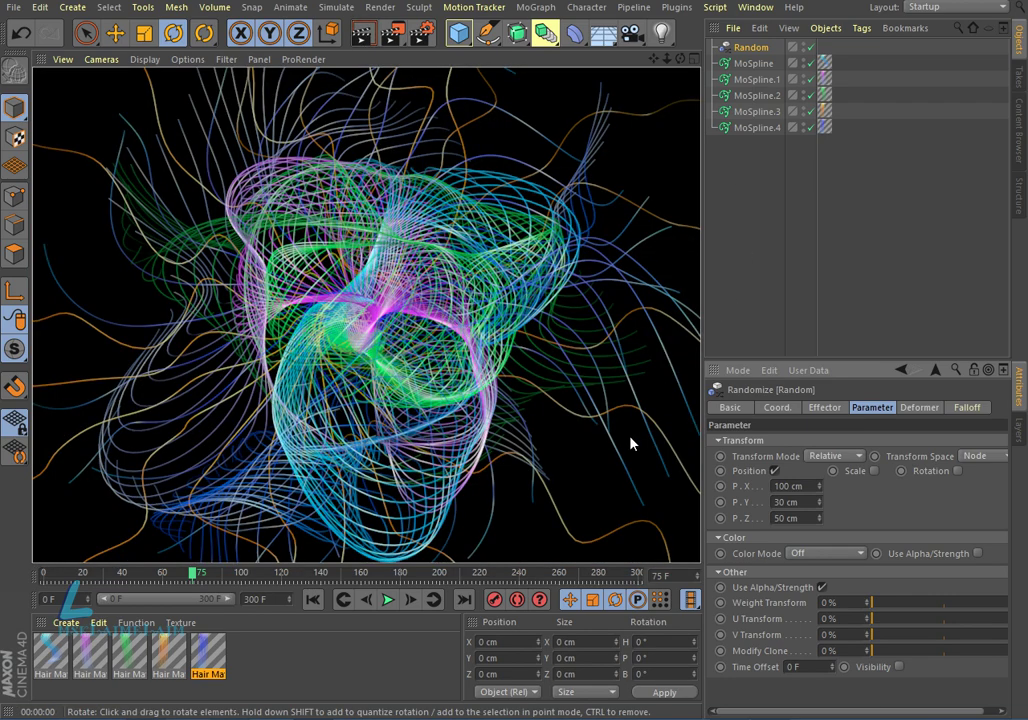
pyautogui.click(760, 128)
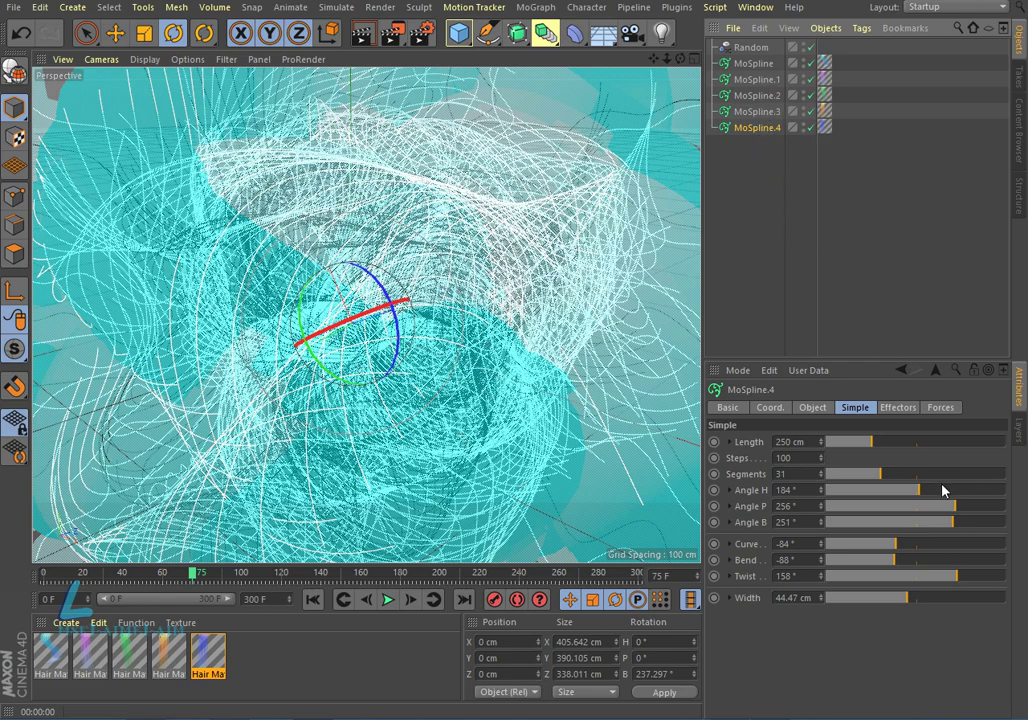
# Give MoSpline.4 72 segments and push Angle H and P to 360°
pyautogui.moveTo(883, 478); pyautogui.dragTo(957, 481)
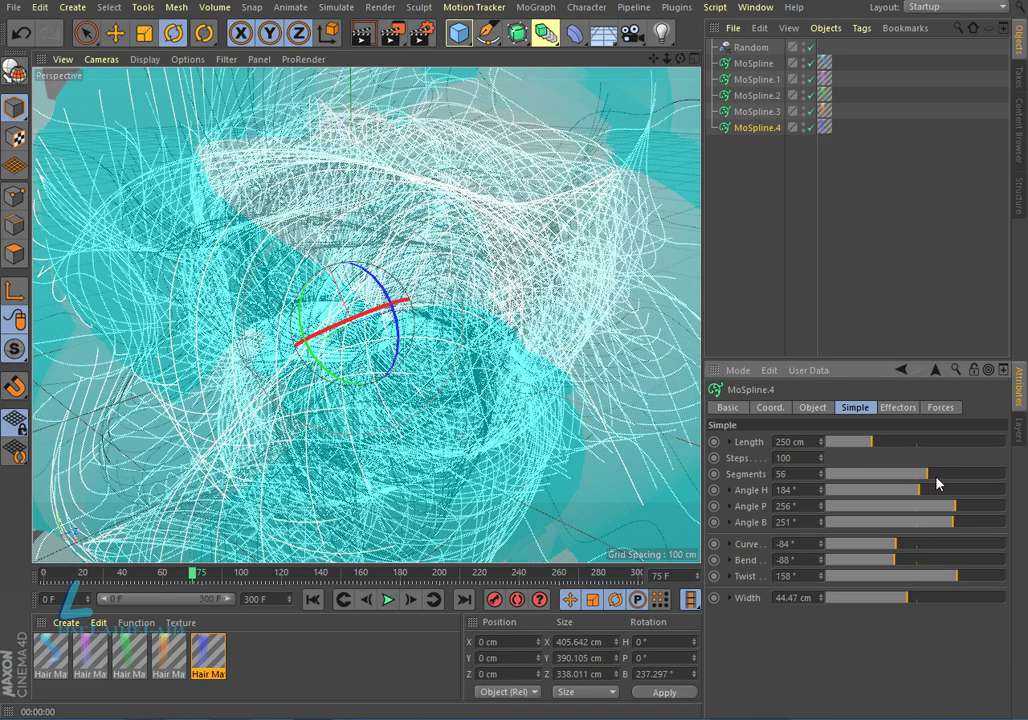
pyautogui.click(363, 33)
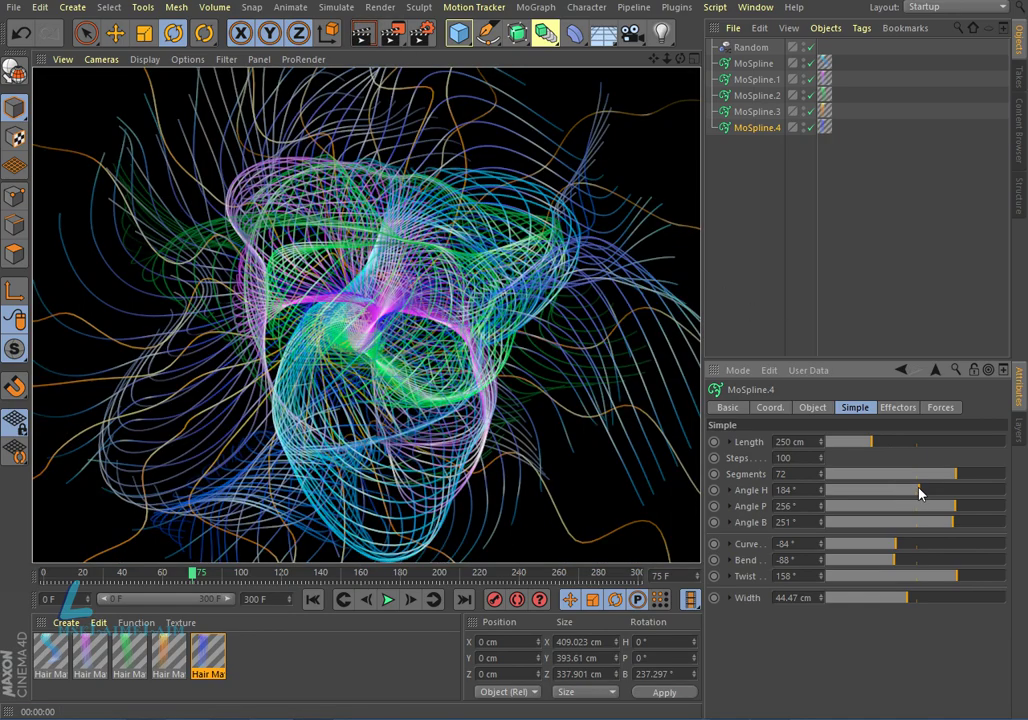
pyautogui.moveTo(920, 491); pyautogui.dragTo(826, 493)
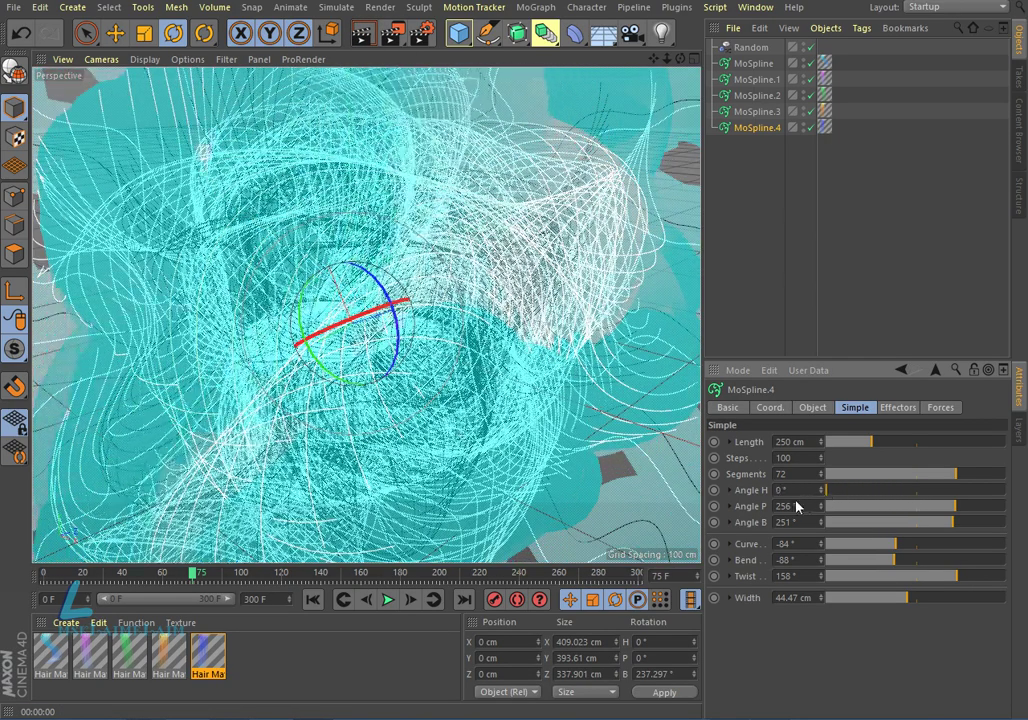
pyautogui.click(363, 33)
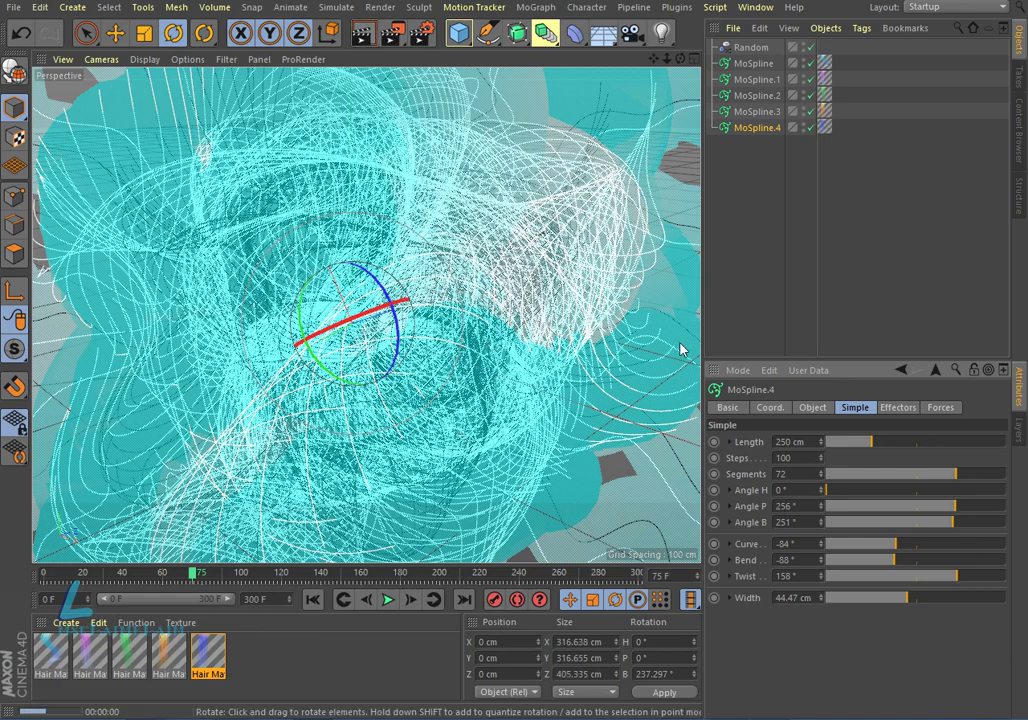
pyautogui.moveTo(826, 491); pyautogui.dragTo(1024, 513)
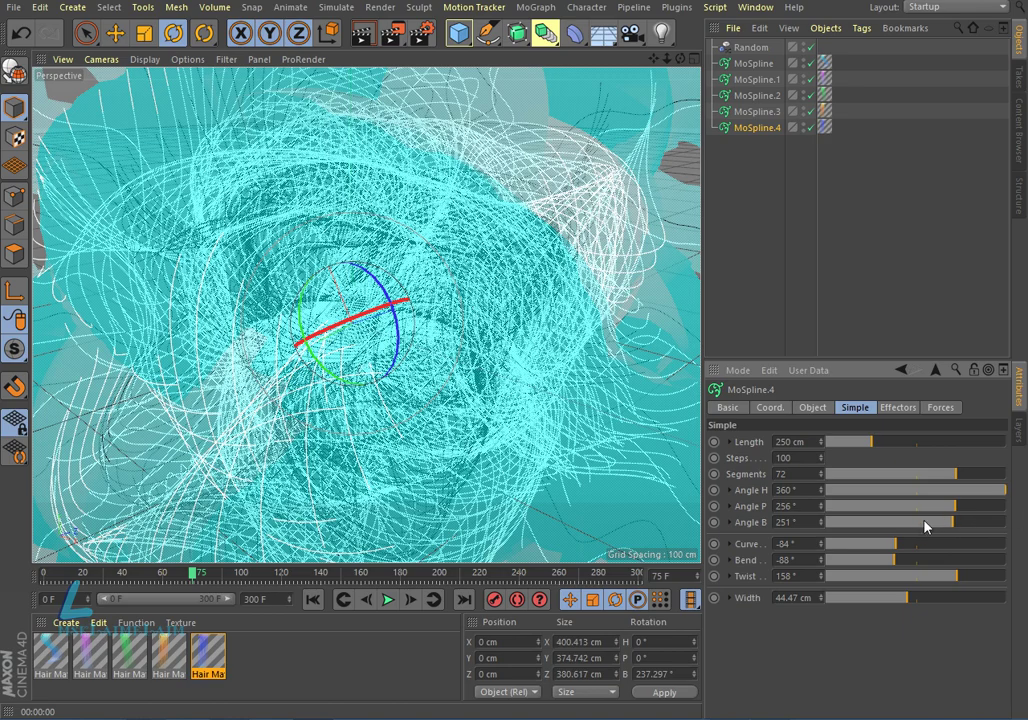
pyautogui.moveTo(960, 508); pyautogui.dragTo(1017, 527)
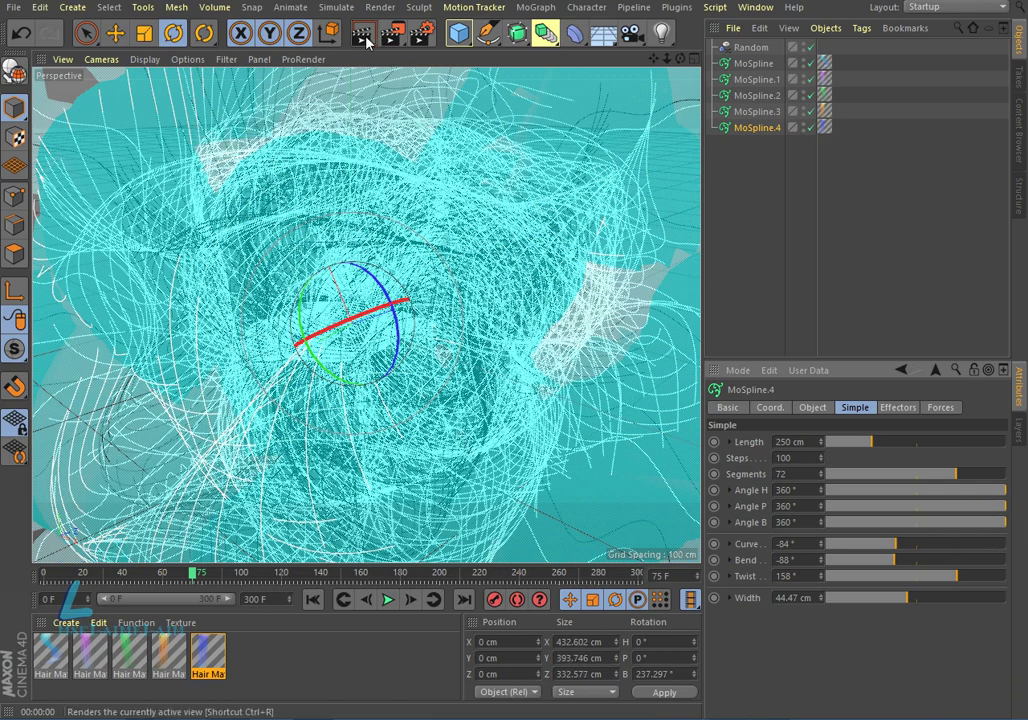
pyautogui.click(367, 40)
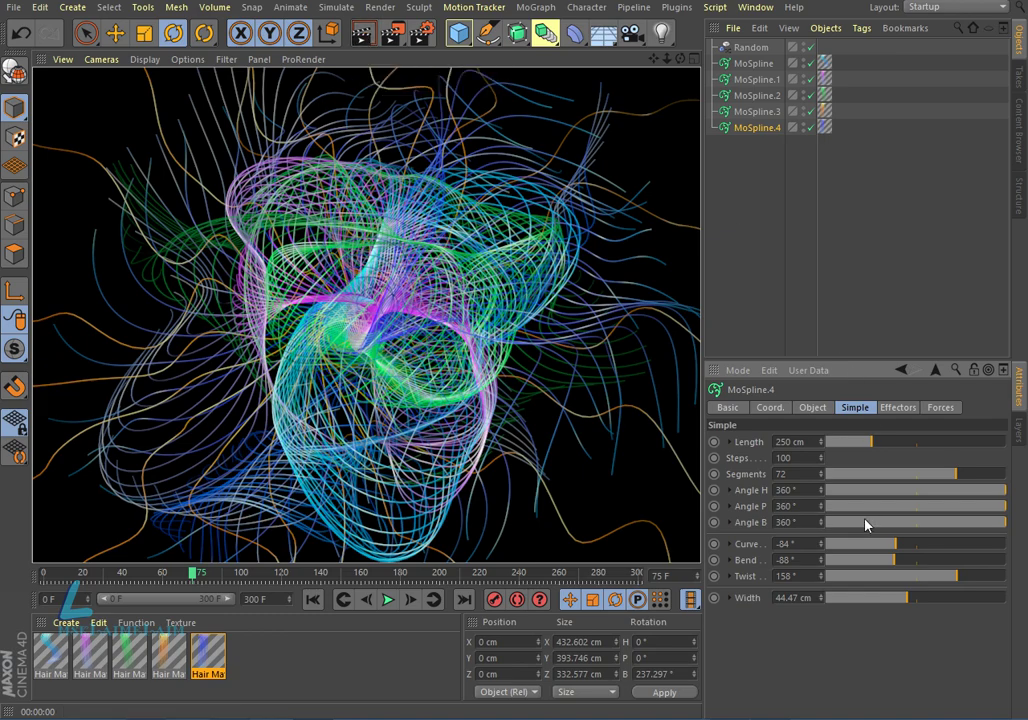
# Raise MoSpline.4's Curve to 360° and preview the animation at frame 120
pyautogui.moveTo(893, 551); pyautogui.dragTo(1010, 551)
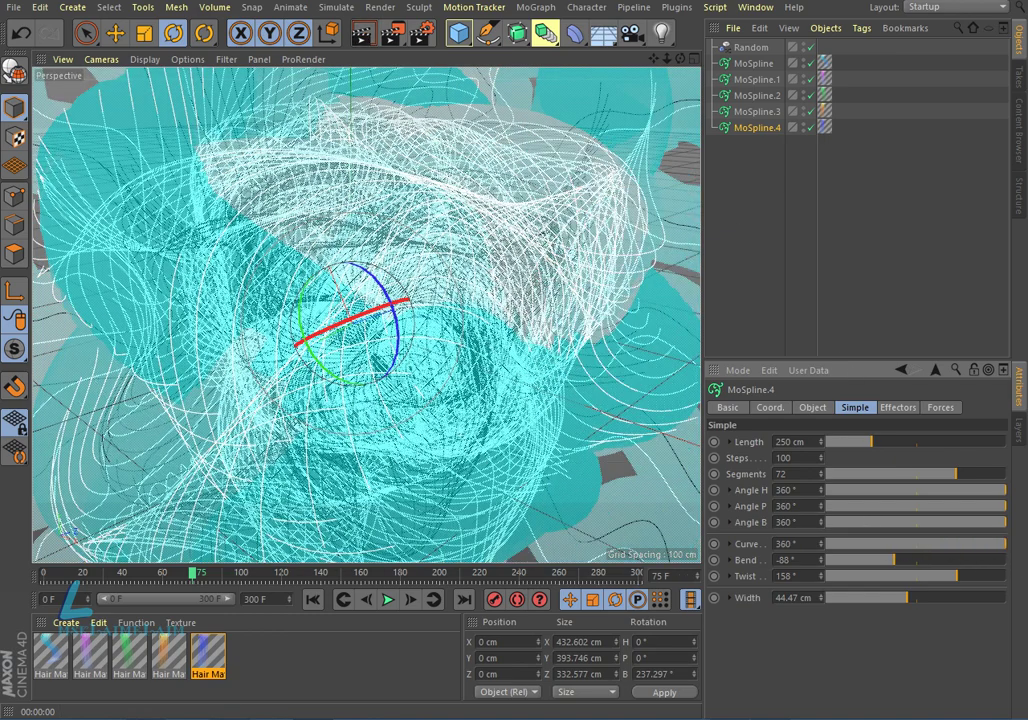
pyautogui.click(367, 40)
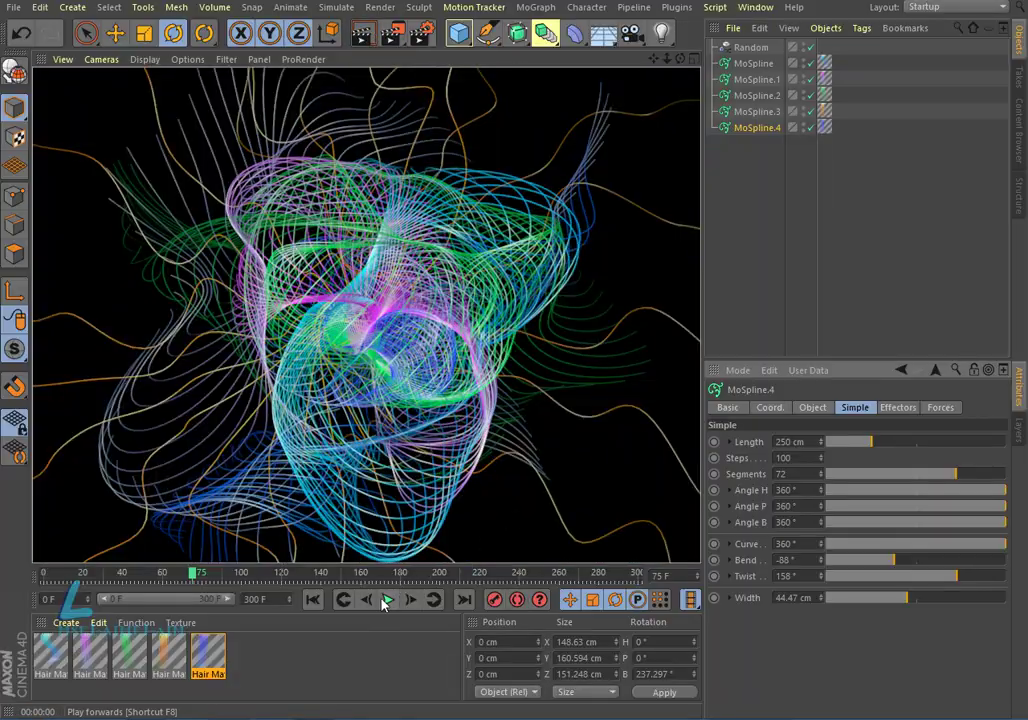
pyautogui.click(387, 600)
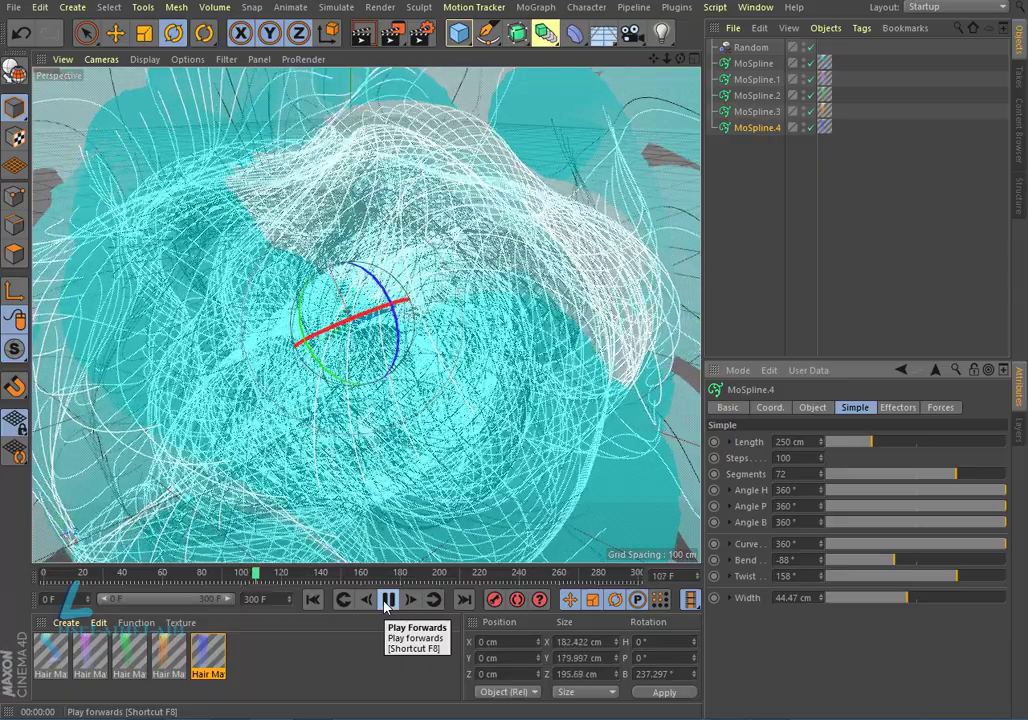
pyautogui.click(361, 33)
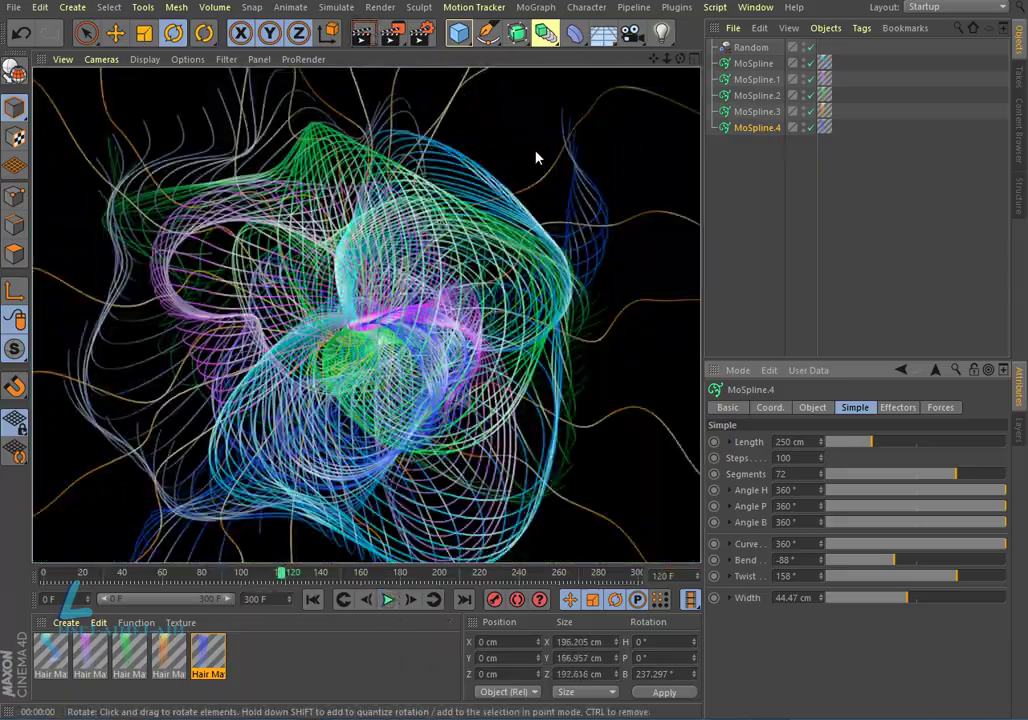
pyautogui.click(425, 34)
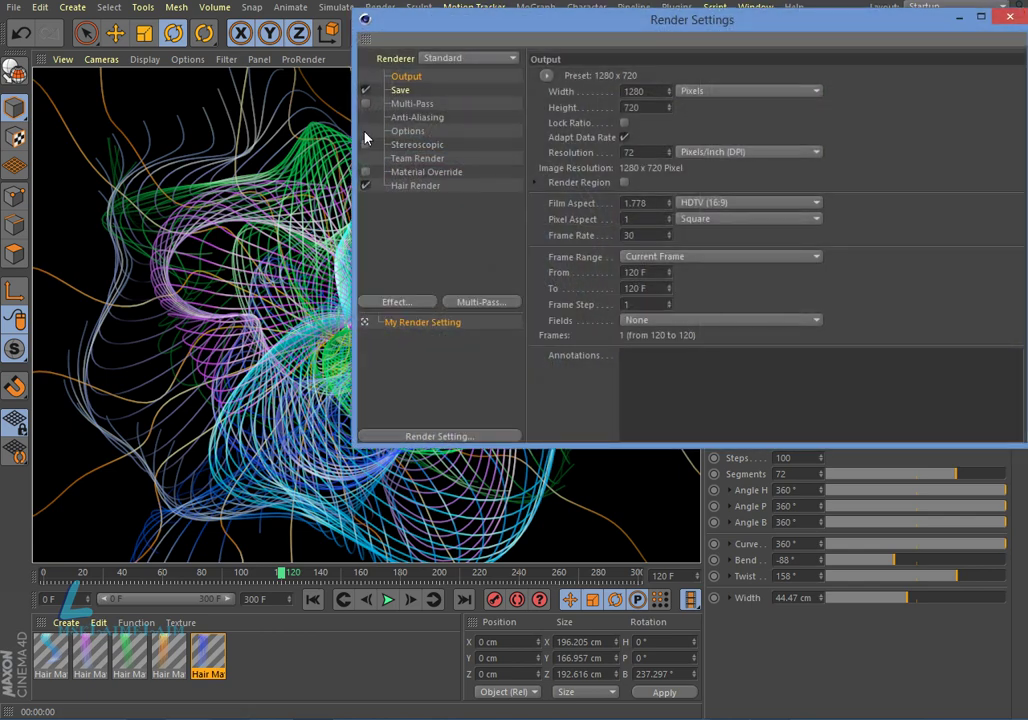
# Use the HDTV 1080 25 preset (1920×1080) with MP4 as the save format
pyautogui.click(546, 77)
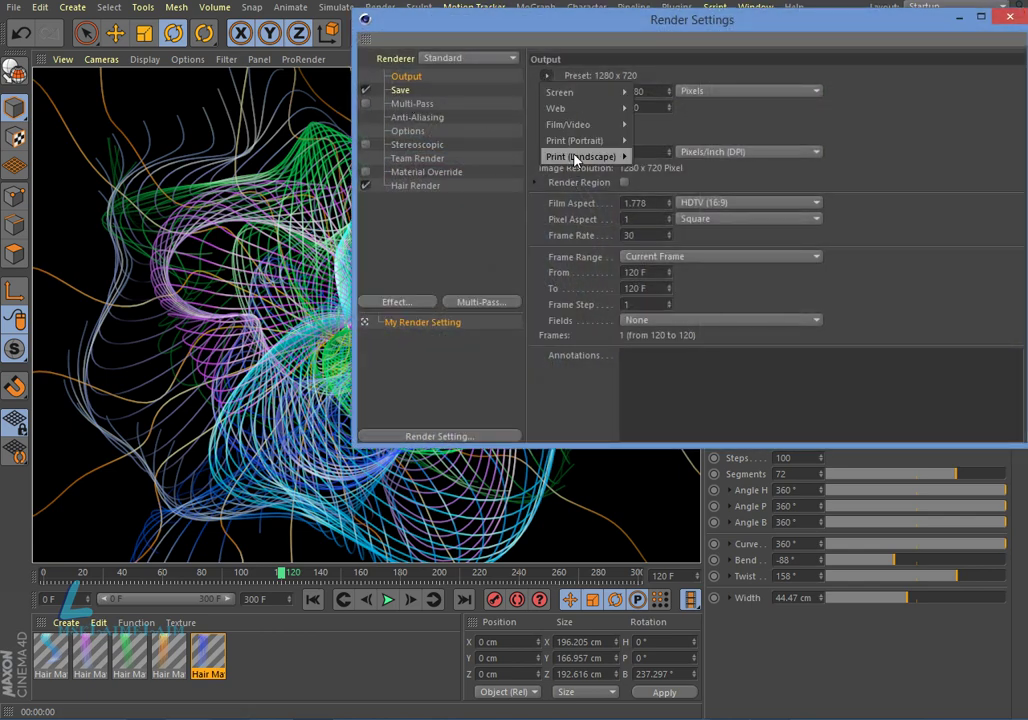
pyautogui.moveTo(568, 124)
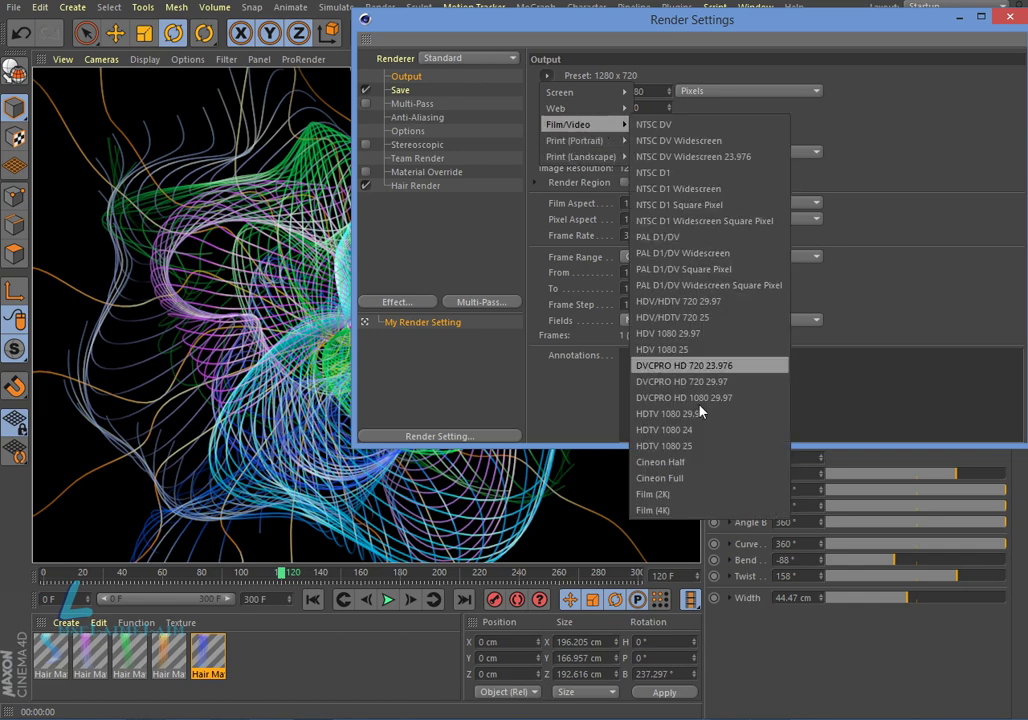
pyautogui.click(702, 446)
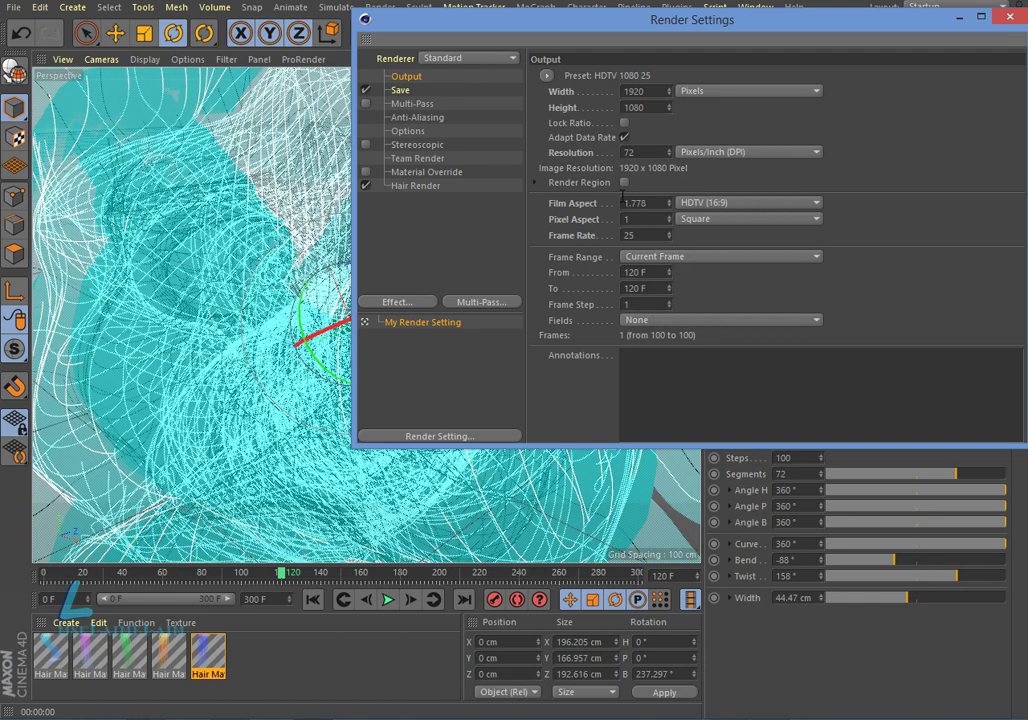
pyautogui.click(404, 91)
pyautogui.click(885, 121)
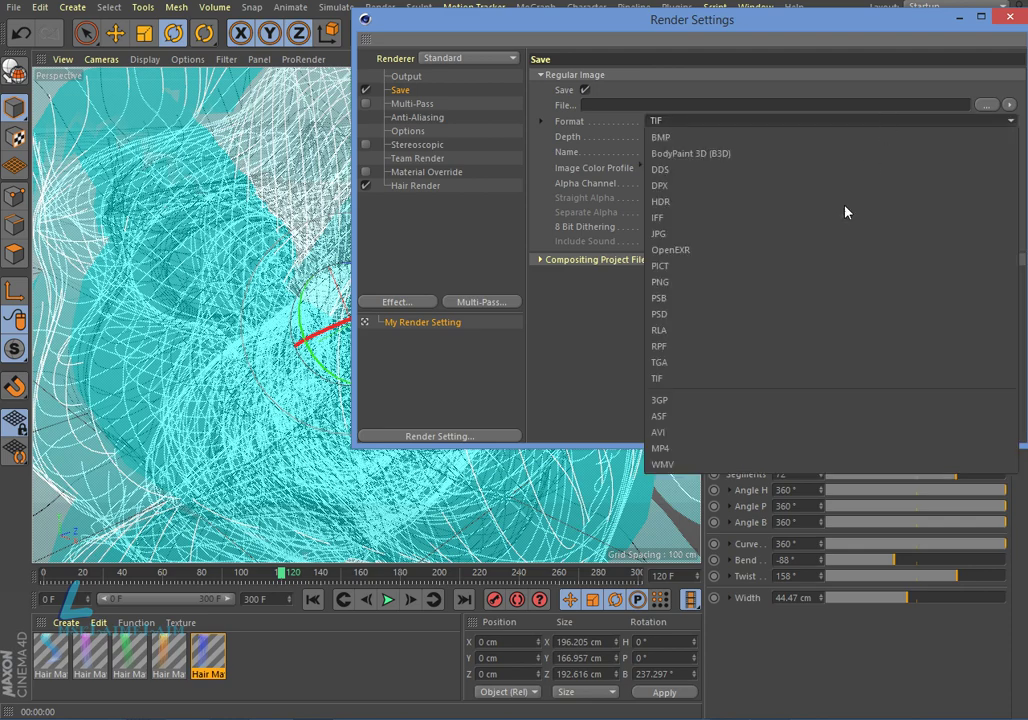
pyautogui.click(689, 449)
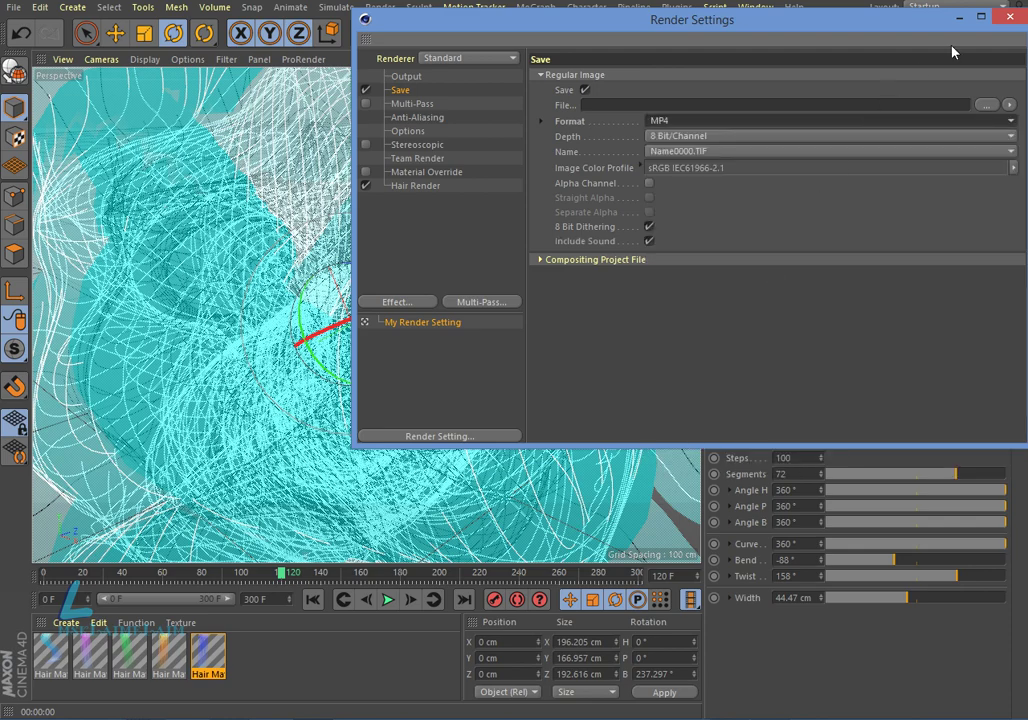
pyautogui.click(1010, 17)
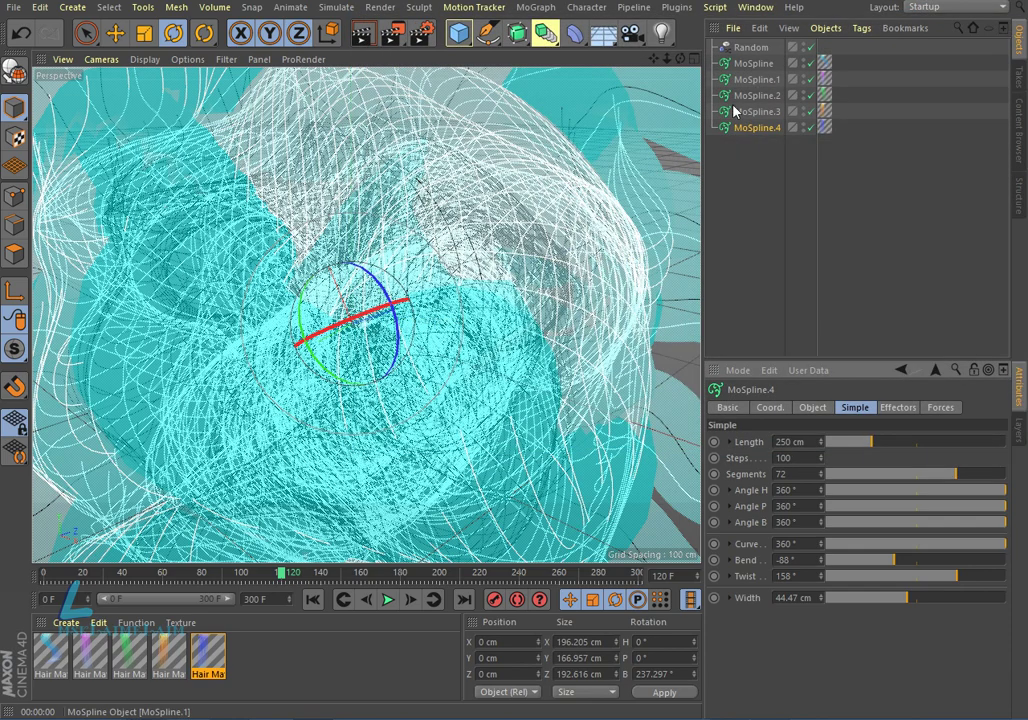
# Render a 1920×1080 test frame to the Picture Viewer, inspect it, then close it
pyautogui.click(399, 40)
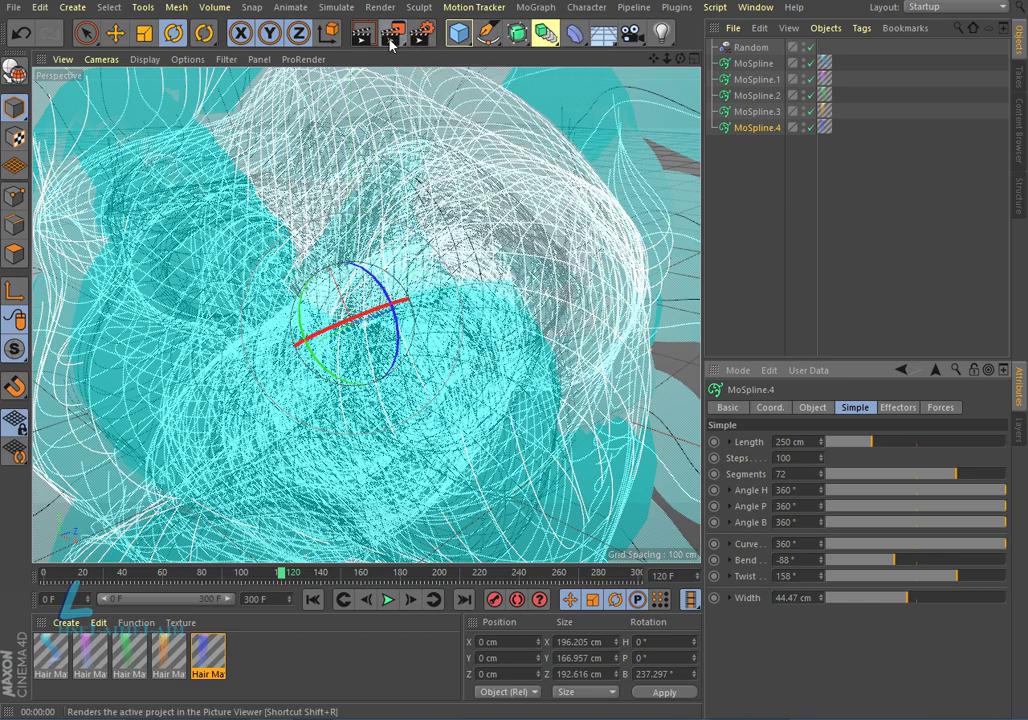
pyautogui.click(391, 38)
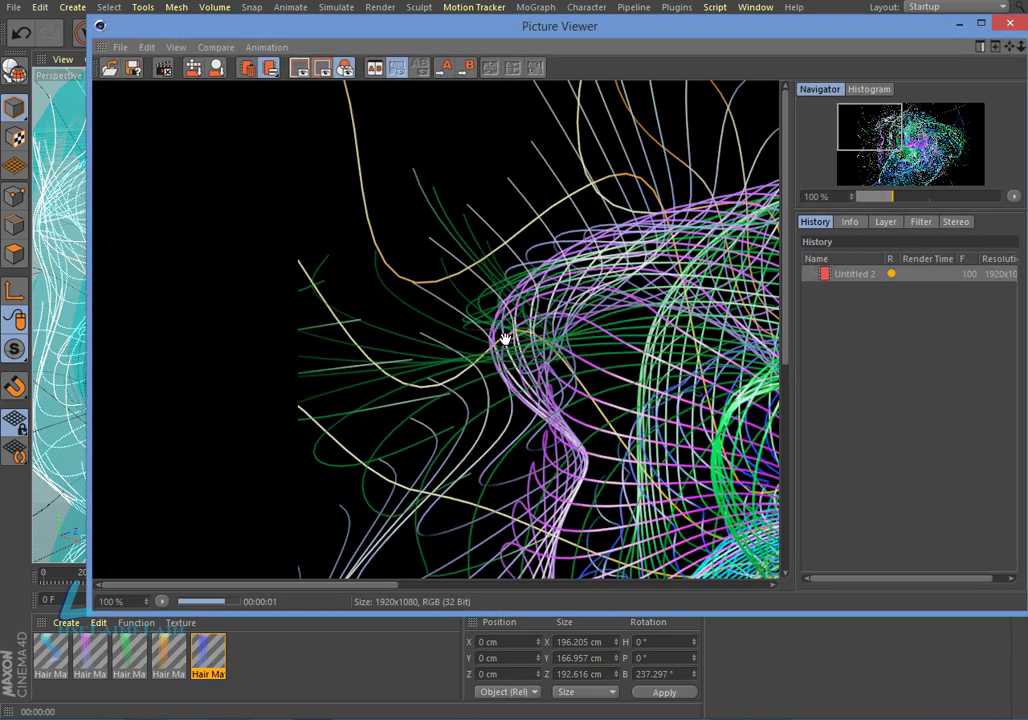
pyautogui.scroll(-3, 499, 357)
pyautogui.scroll(-2, 499, 357)
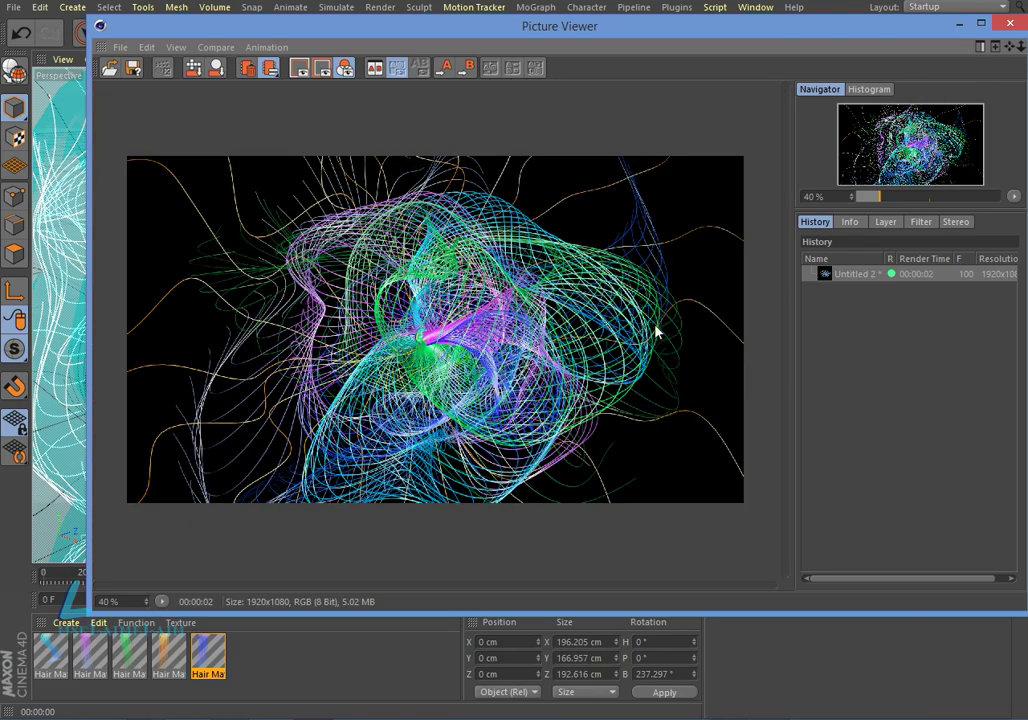
pyautogui.click(1014, 28)
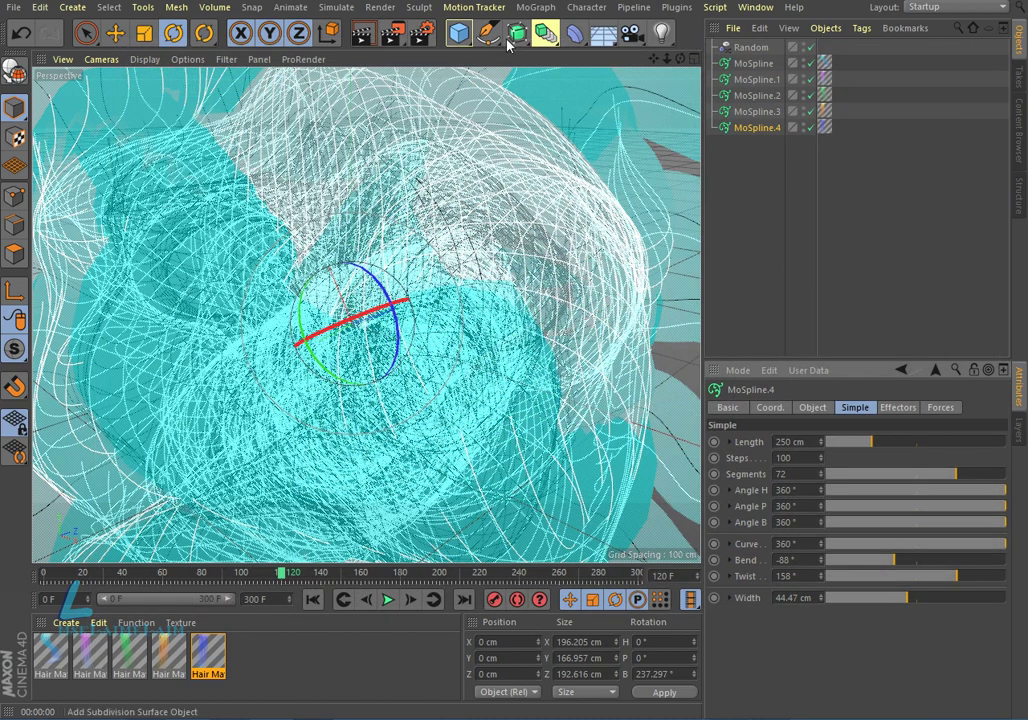
# Set the frame range to All Frames and render the animation without saving a file
pyautogui.click(428, 40)
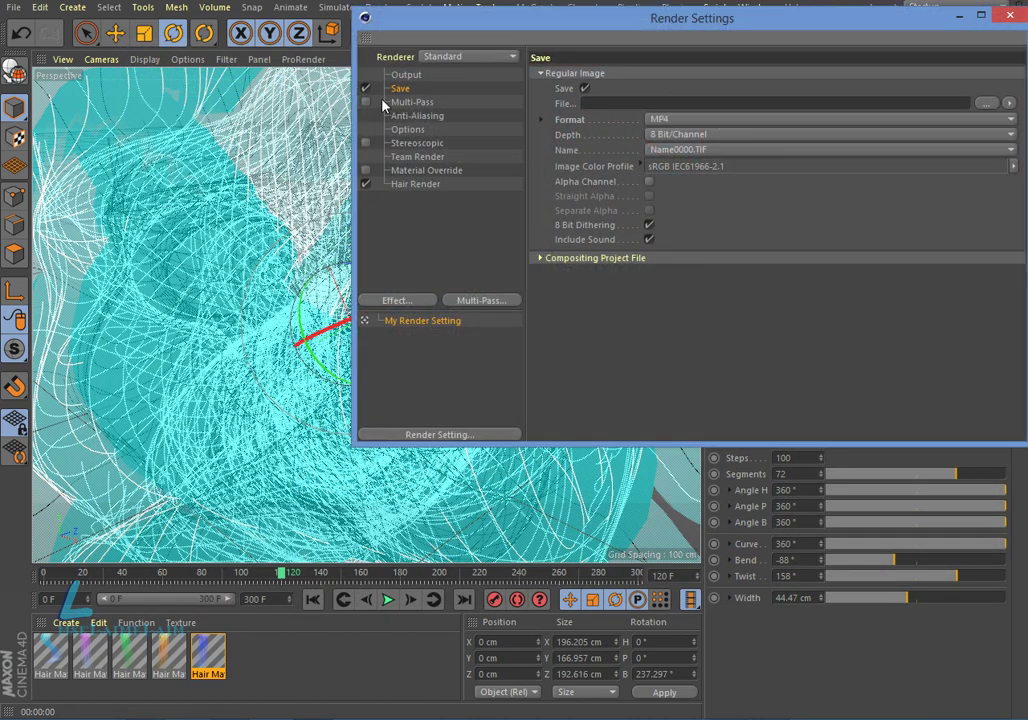
pyautogui.click(406, 75)
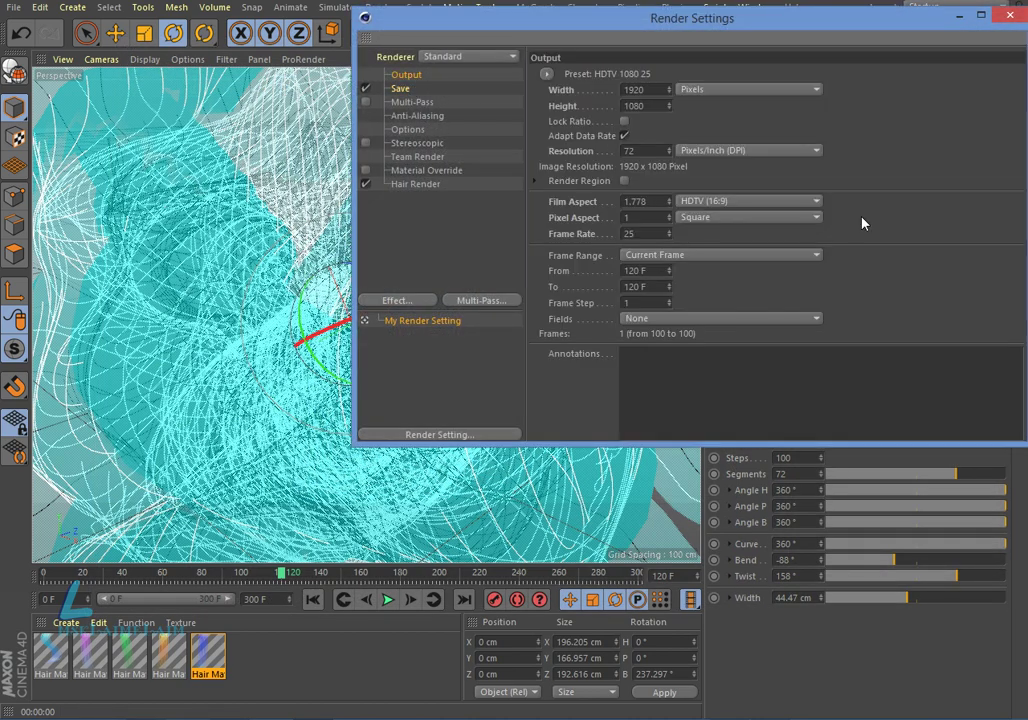
pyautogui.click(808, 258)
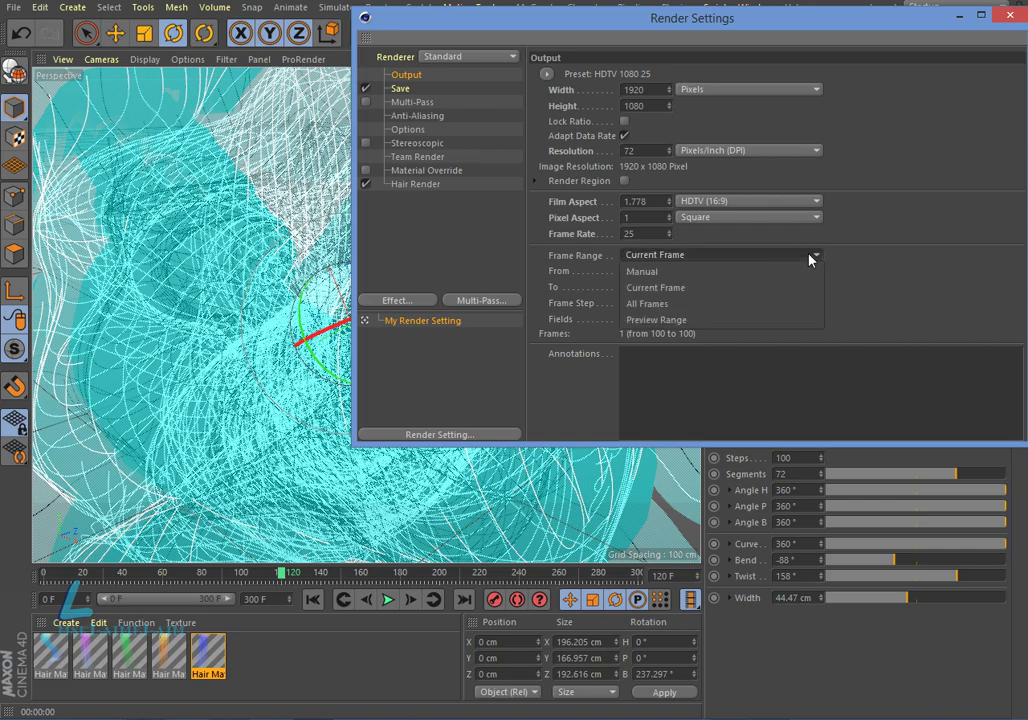
pyautogui.click(703, 305)
pyautogui.click(1009, 16)
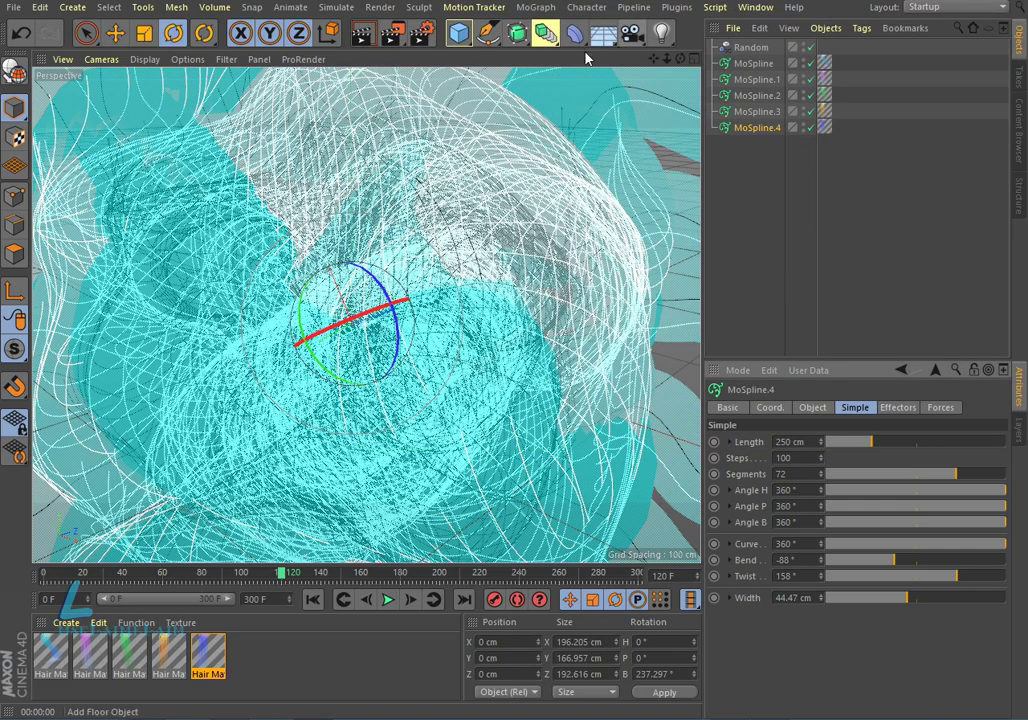
pyautogui.click(392, 33)
pyautogui.click(554, 417)
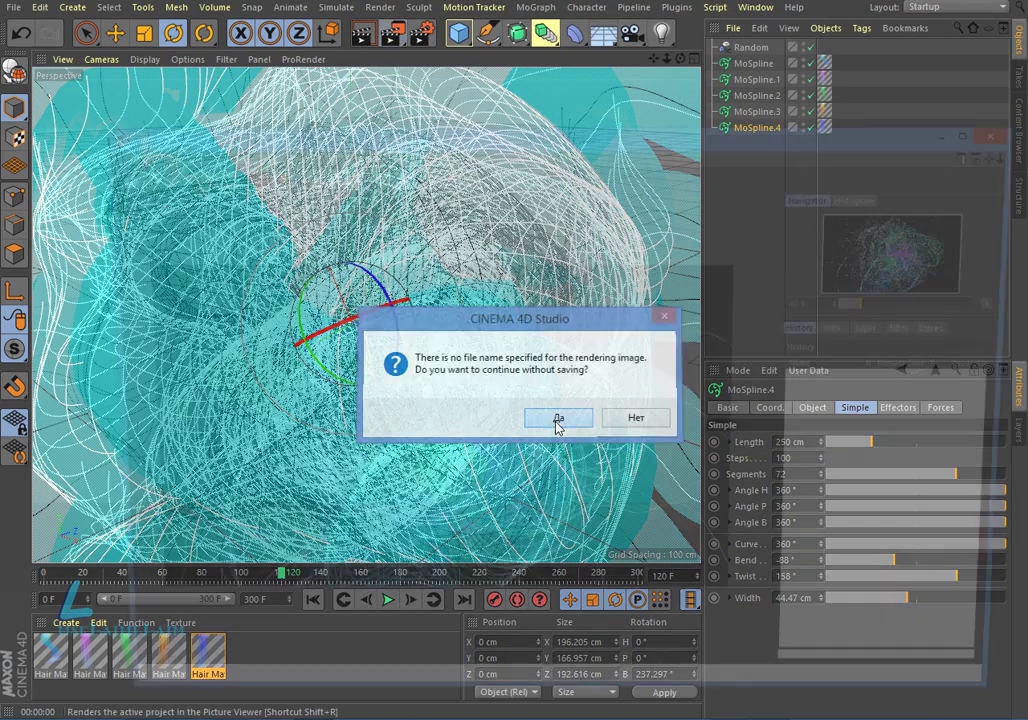